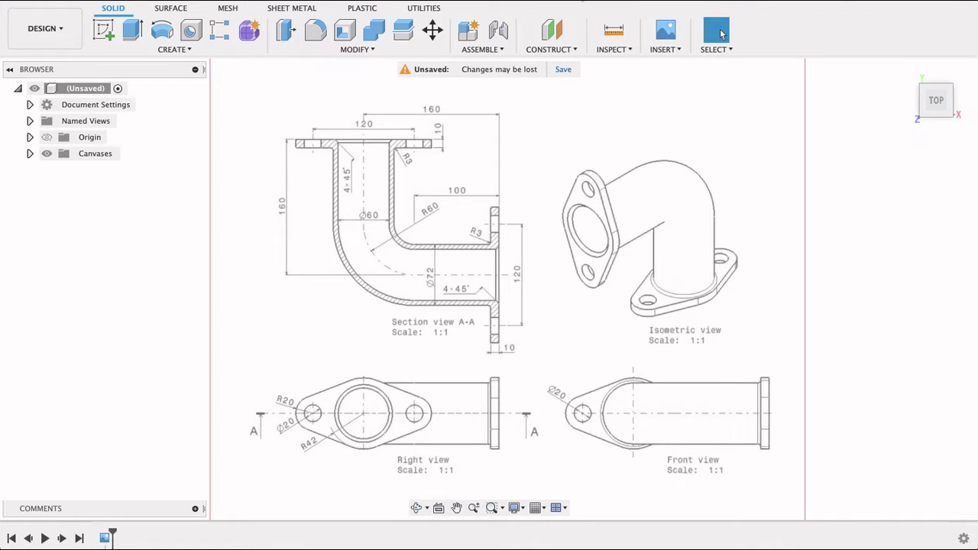
Zoom in on the reference drawing's section view to read its dimensions.
scroll(352, 252, up, 5)
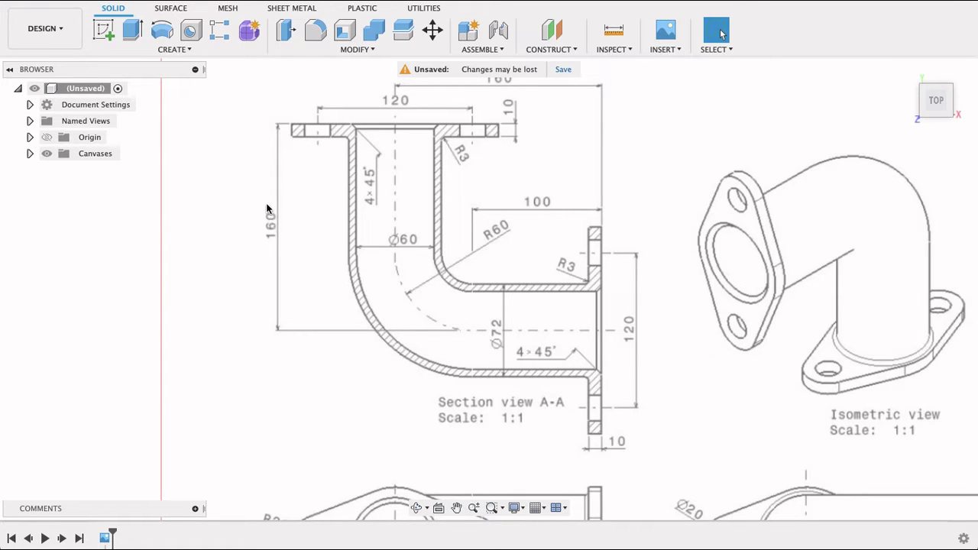
scroll(559, 237, up, 2)
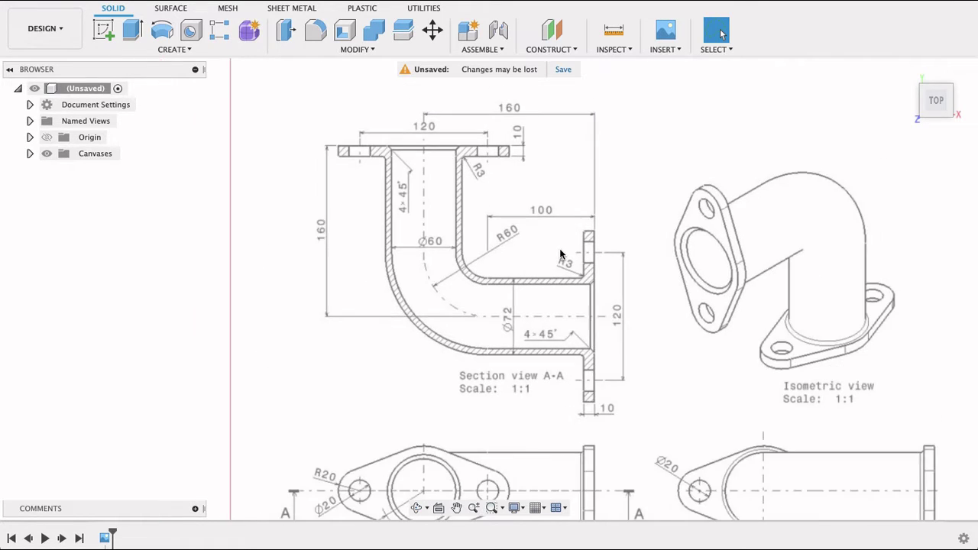
scroll(561, 255, down, 3)
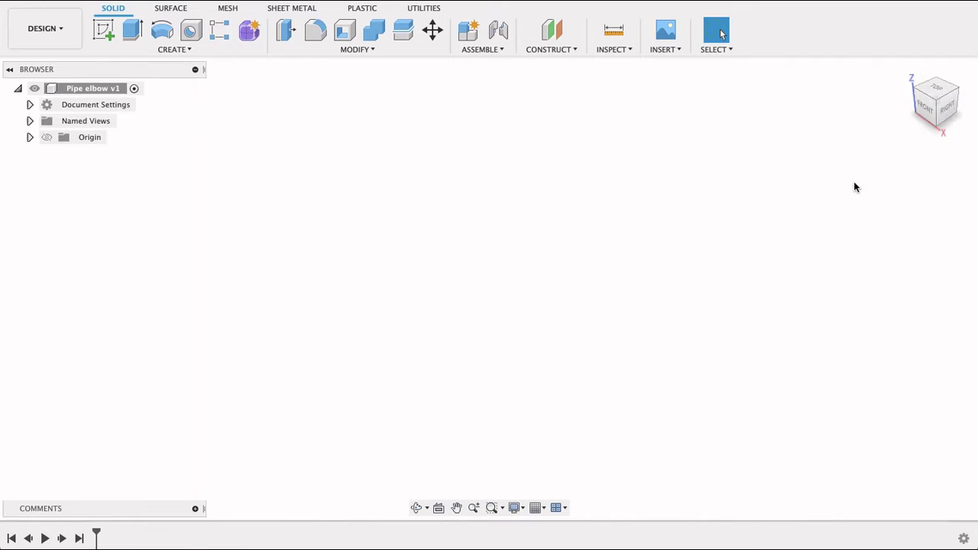
Start a new sketch on the front XZ plane with the origin planes shown.
click(926, 113)
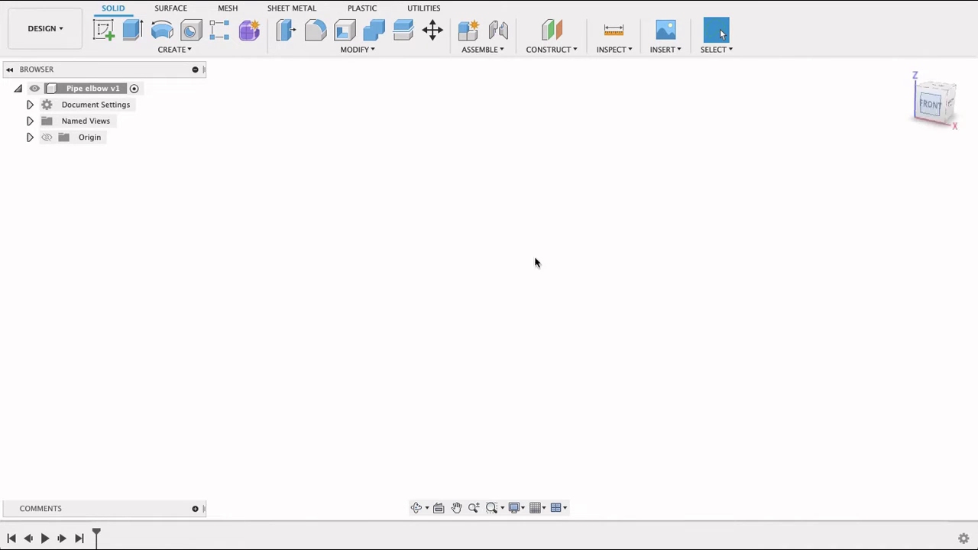
click(46, 139)
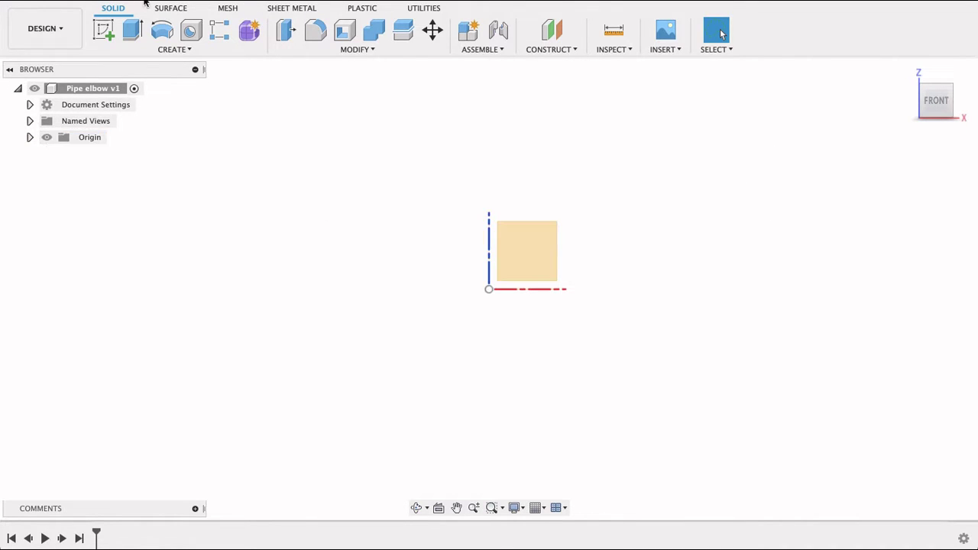
click(103, 29)
click(533, 265)
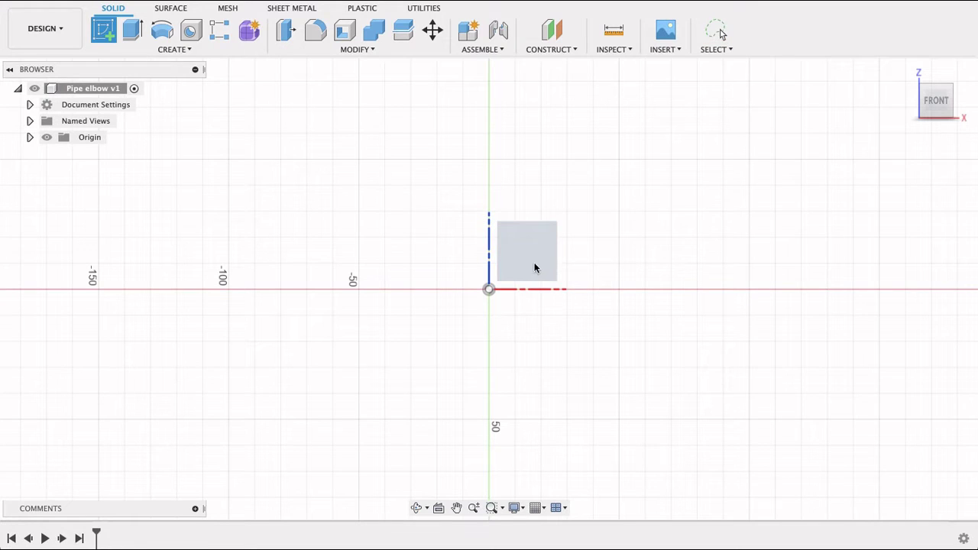
Draw a 160 mm vertical line starting at the origin.
key(l)
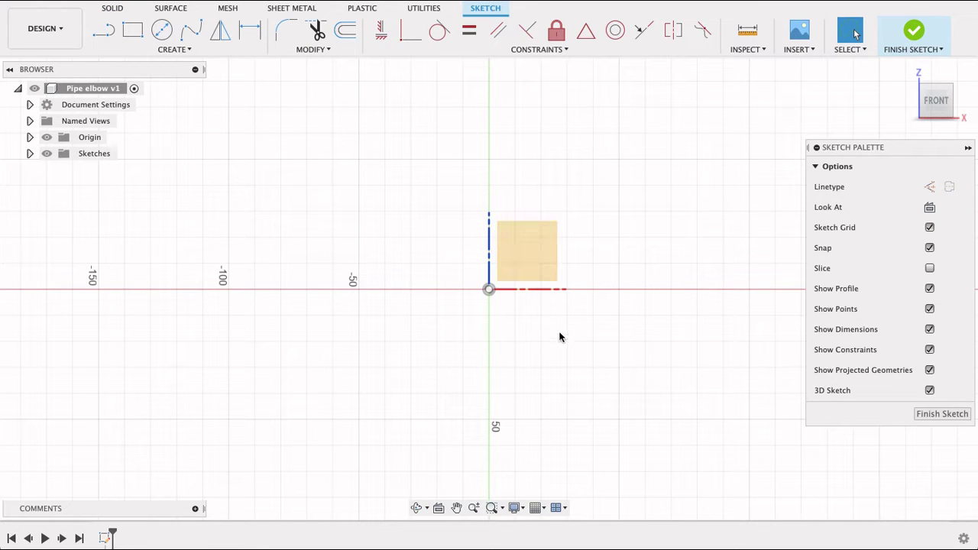
click(489, 289)
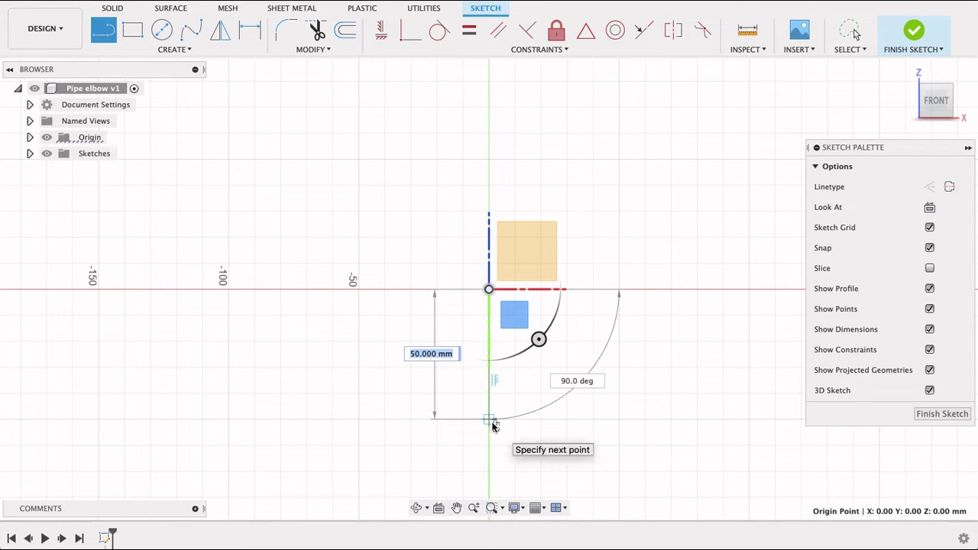
text(160)
key(Tab)
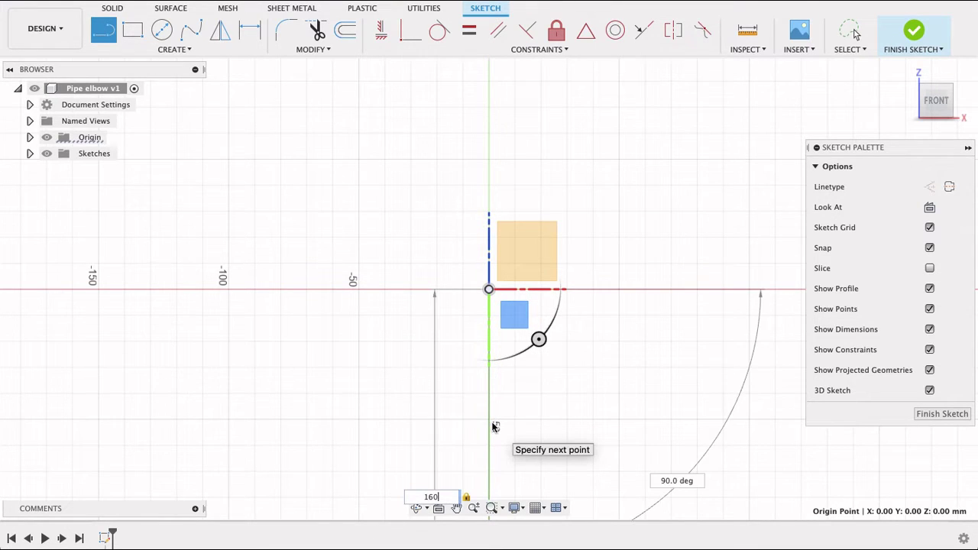
key(Return)
scroll(494, 426, down, 3)
key(Escape)
middle_drag(493, 431, 466, 276)
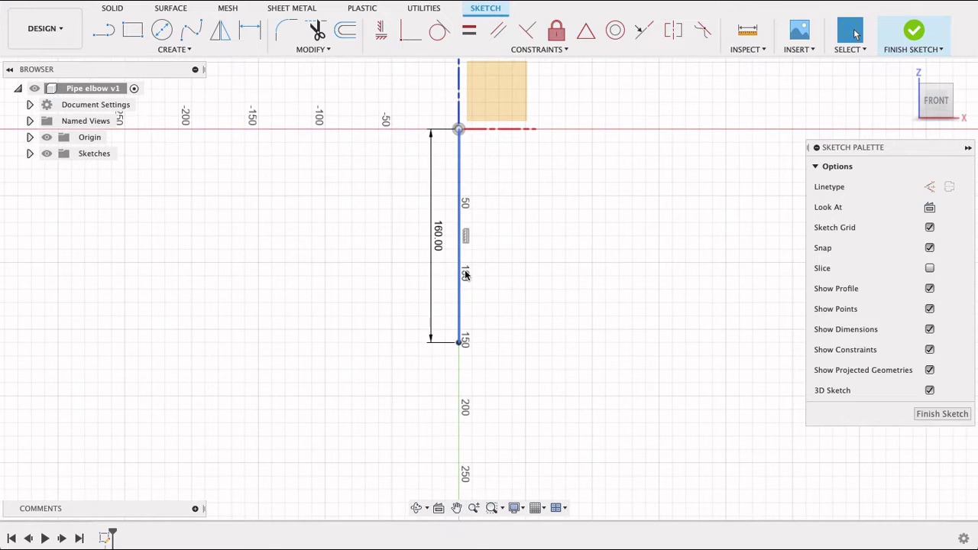
Draw a 160 mm horizontal line from the vertical line's bottom end.
key(l)
click(459, 342)
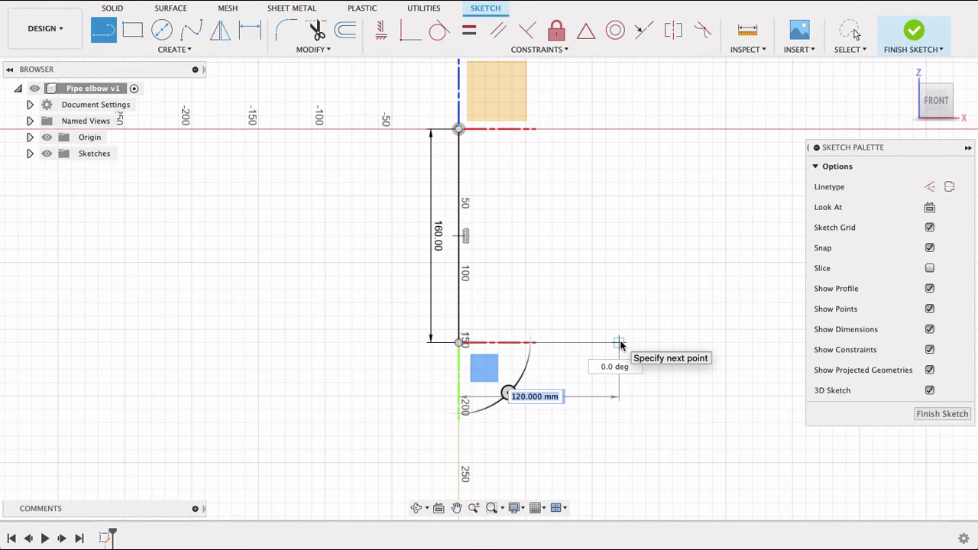
text(160)
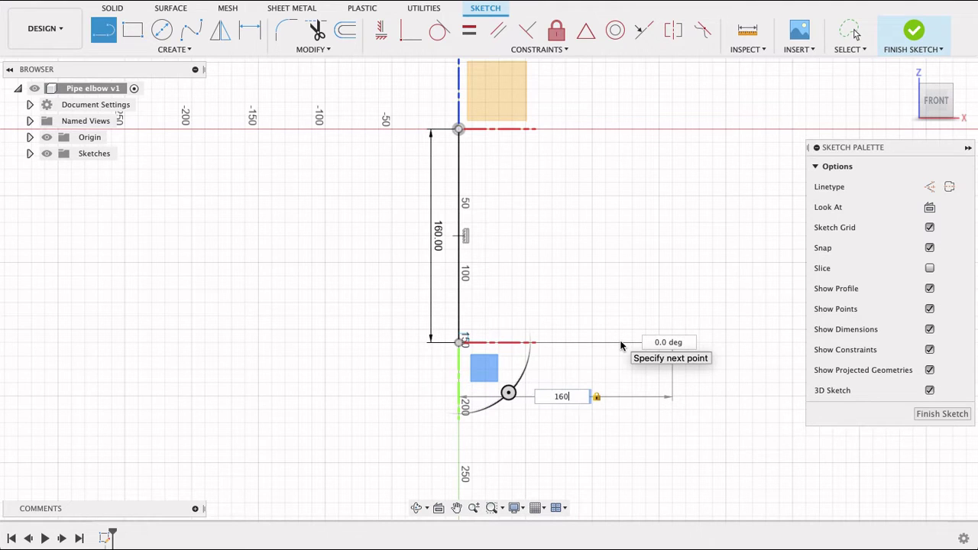
key(Return)
key(Escape)
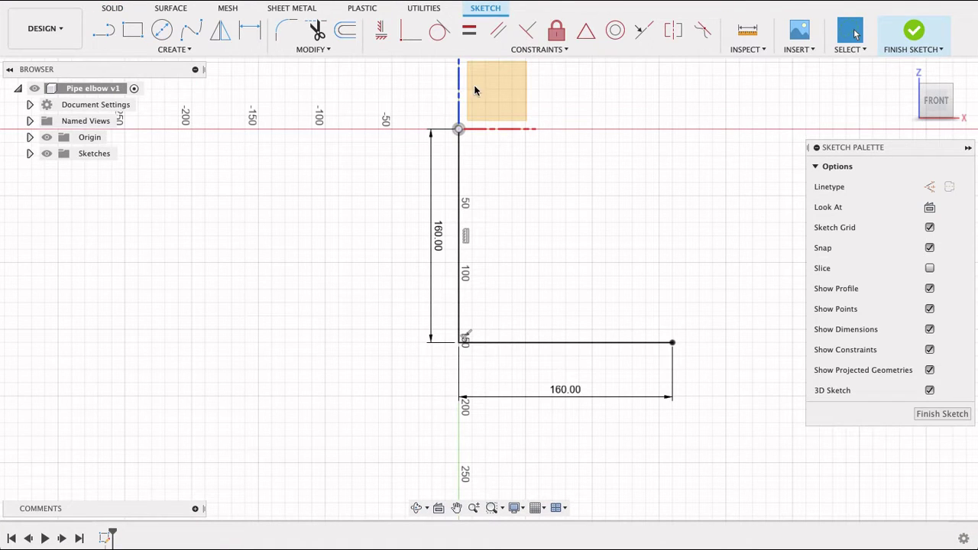
Round the corner where the two lines meet with a 60 mm sketch fillet.
click(287, 31)
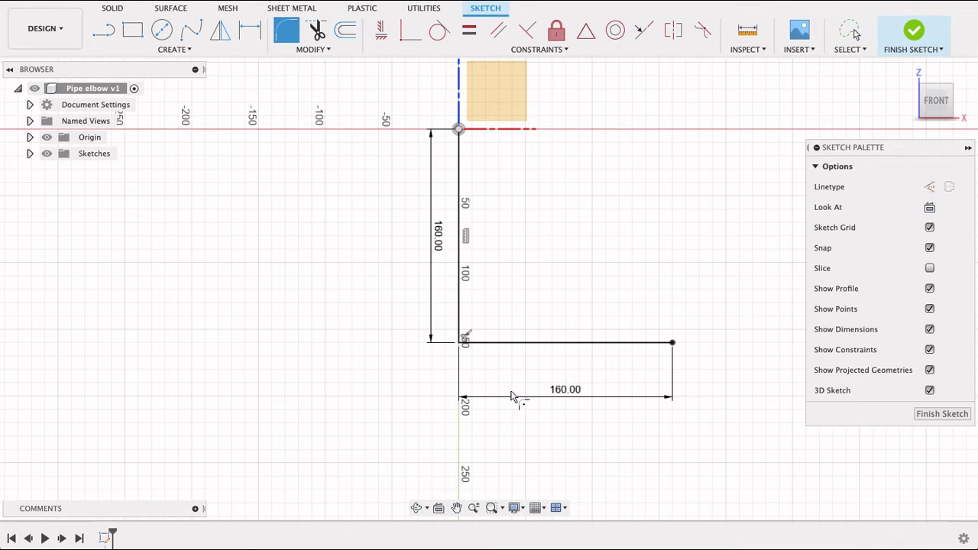
click(458, 342)
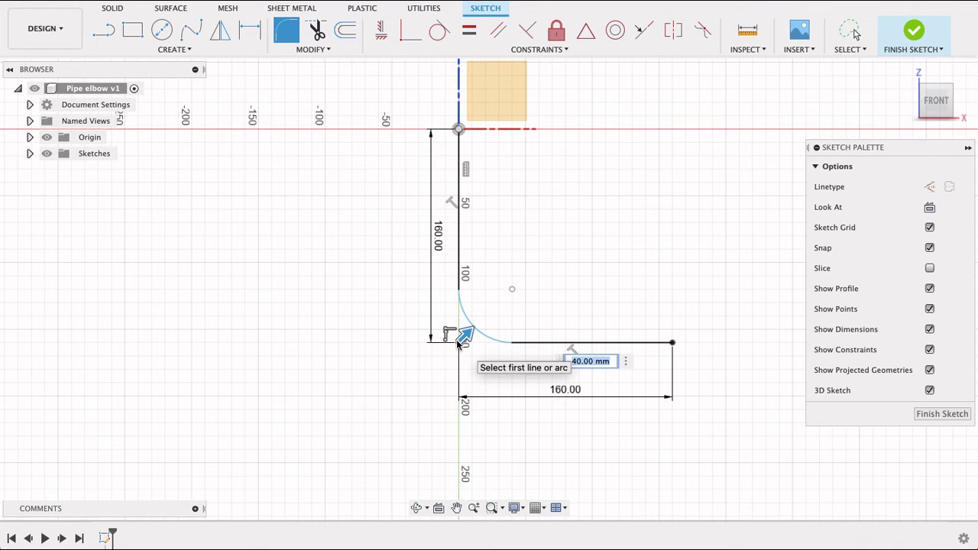
text(60)
key(Return)
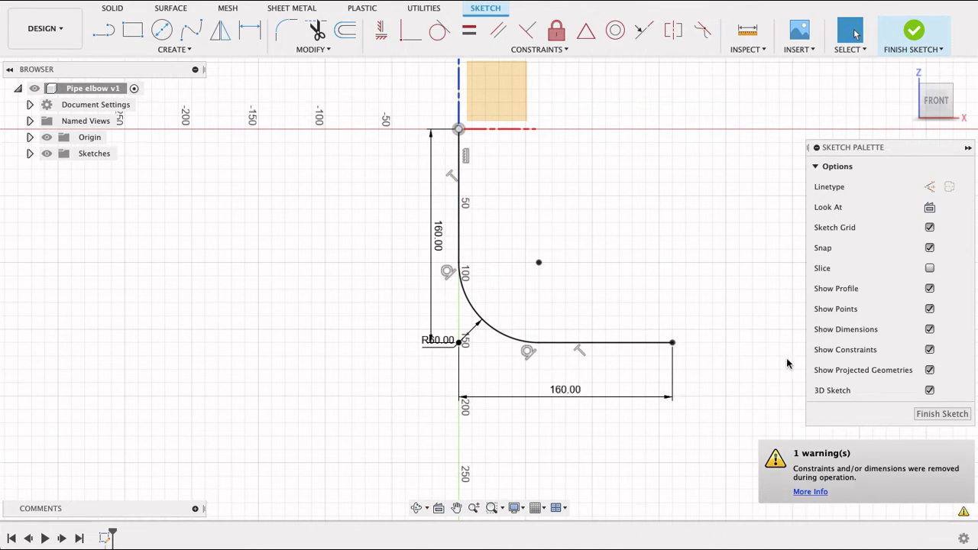
Finish the path sketch and center it in the view.
click(941, 413)
scroll(765, 348, down, 3)
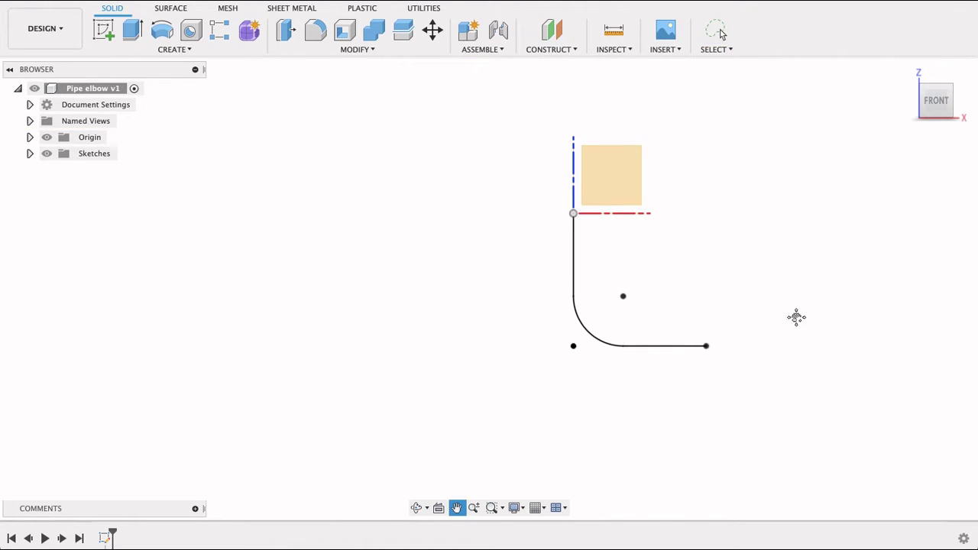
middle_drag(797, 316, 705, 299)
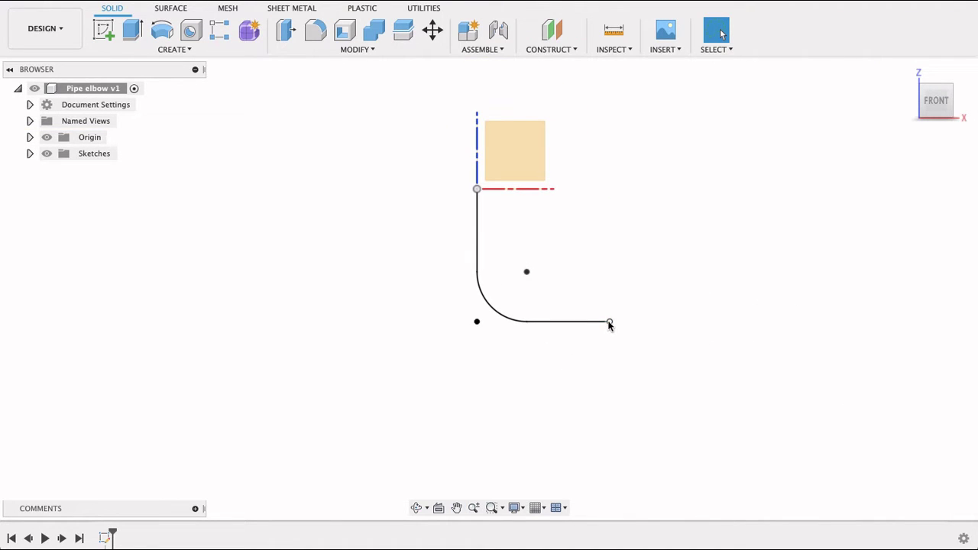
Add a Plane Along Path at the curve's horizontal end and start a new sketch.
click(545, 50)
click(570, 165)
click(560, 323)
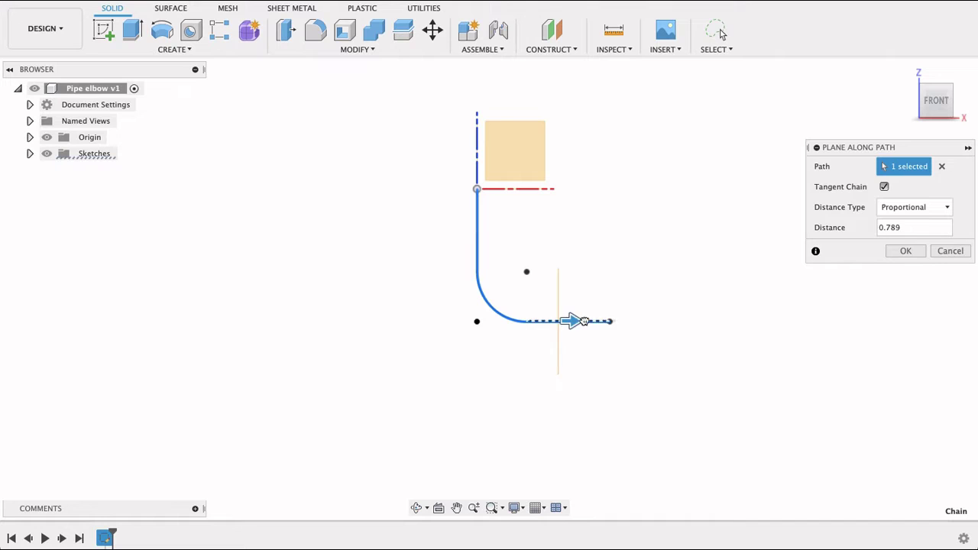
drag(569, 328, 635, 322)
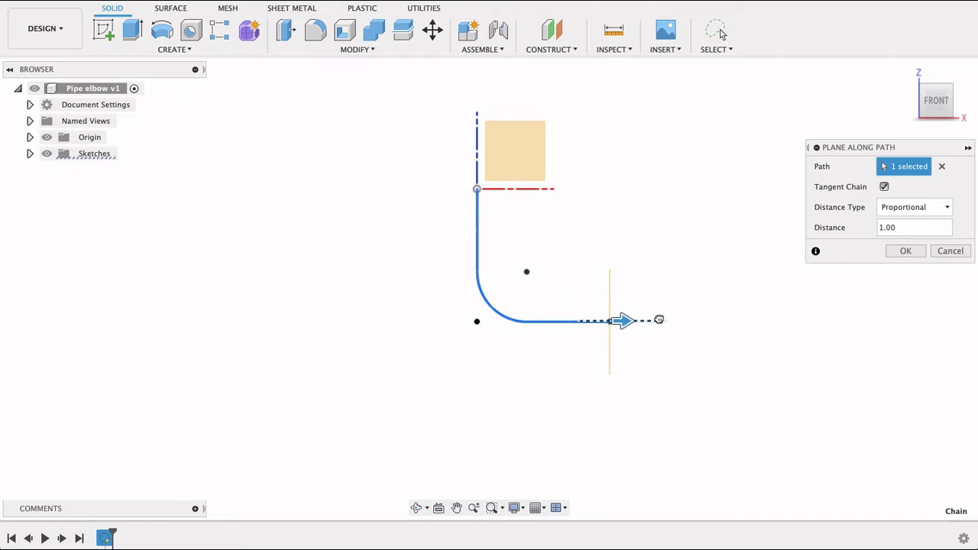
click(902, 252)
shift+middle_drag(771, 317, 671, 321)
click(108, 36)
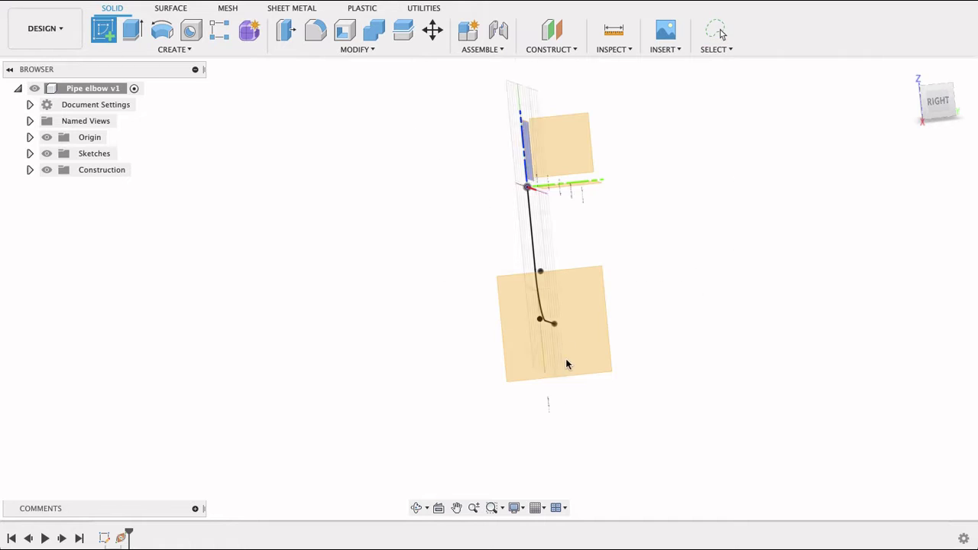
On the new plane, draw concentric Ø60 mm and Ø72 mm circles at the origin.
click(567, 357)
scroll(487, 291, up, 8)
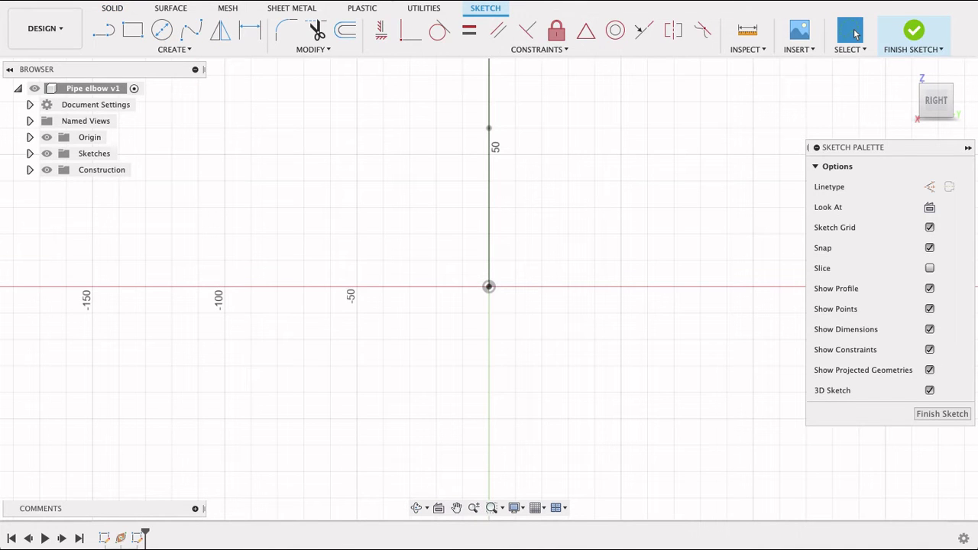
click(162, 30)
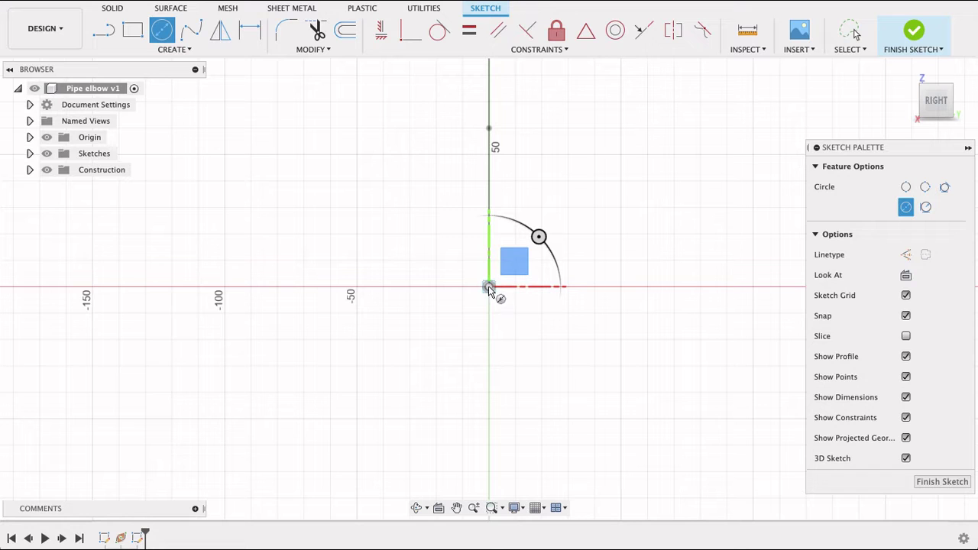
click(488, 286)
text(60)
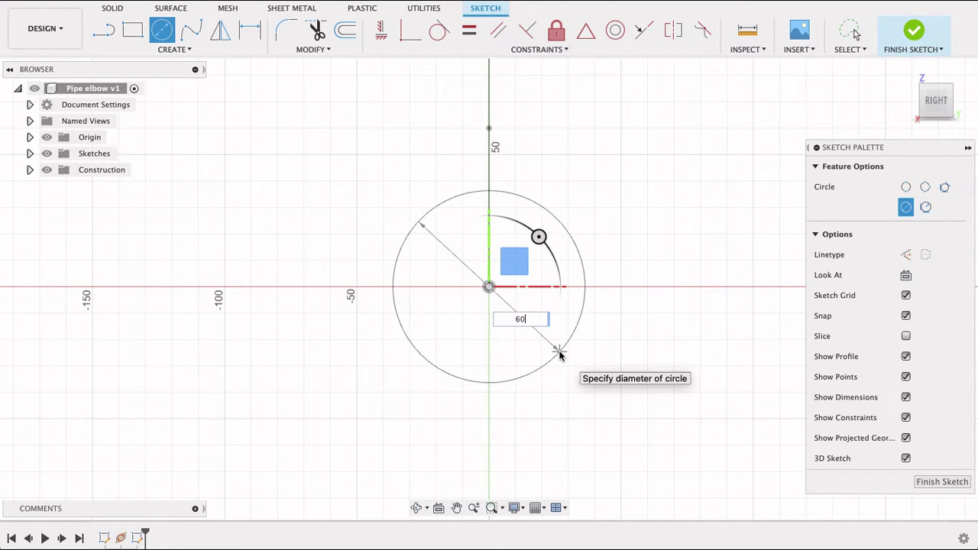
key(Return)
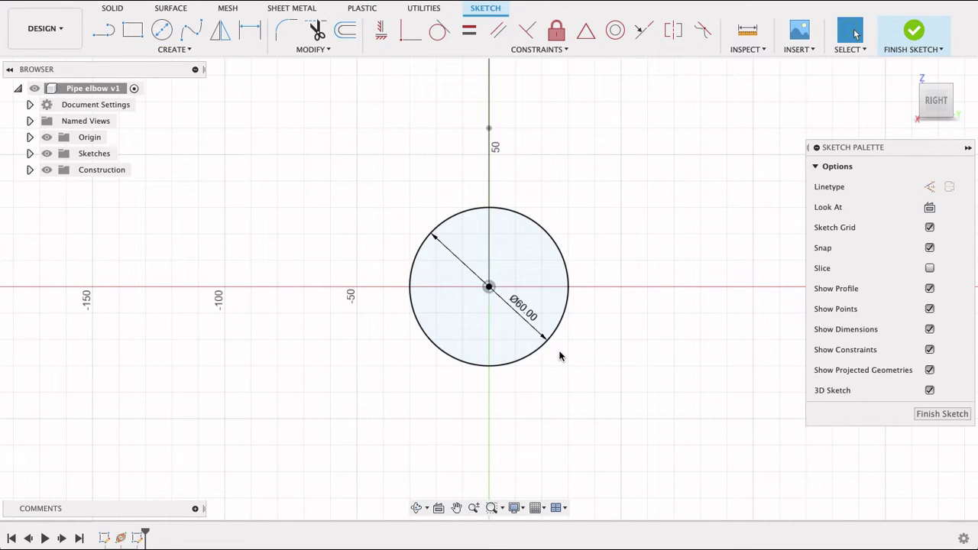
key(c)
click(489, 287)
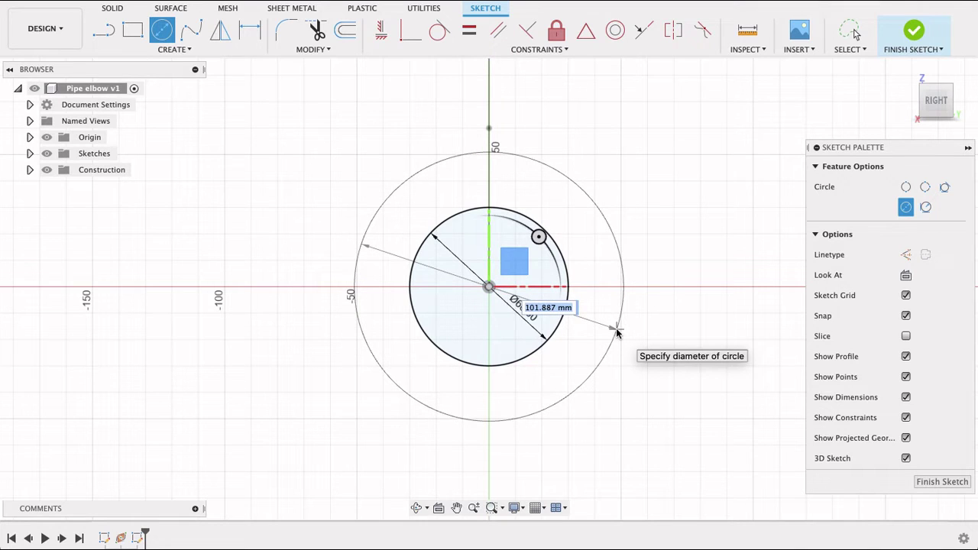
text(72)
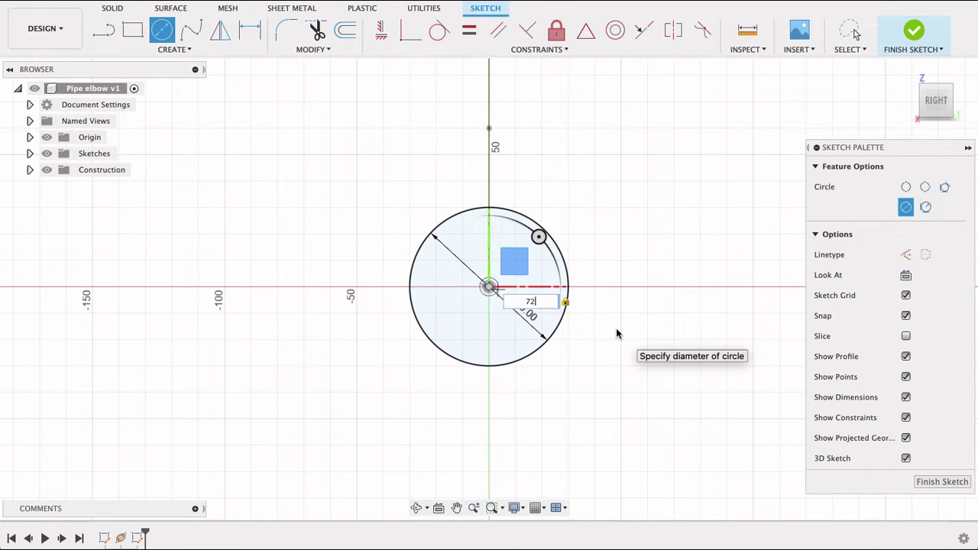
key(Return)
key(Escape)
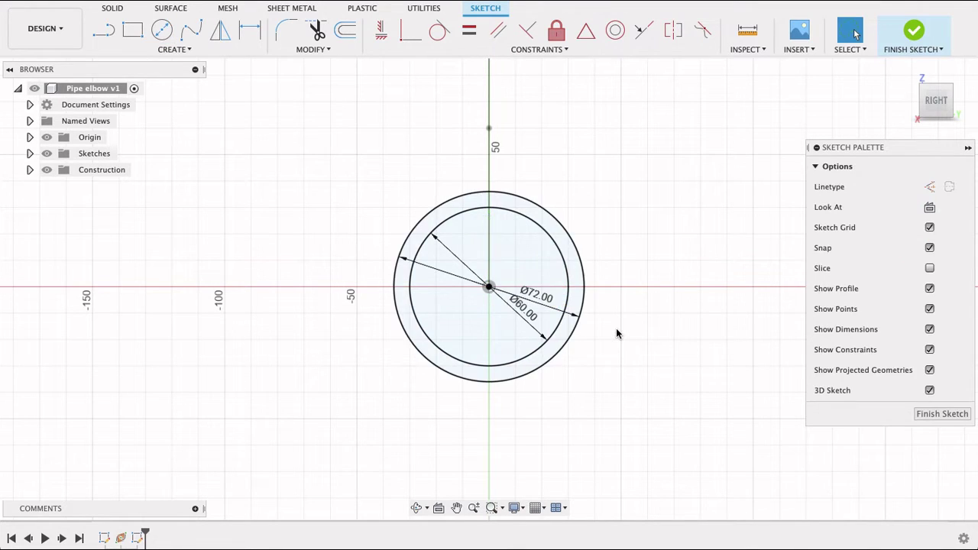
Sweep the ring between the circles along the vertical line path to form the hollow elbow.
click(942, 414)
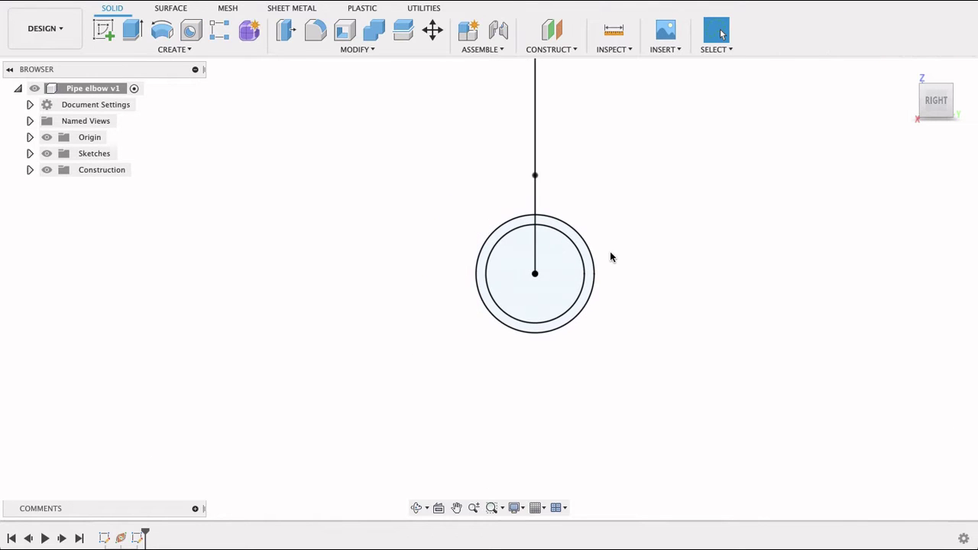
click(166, 49)
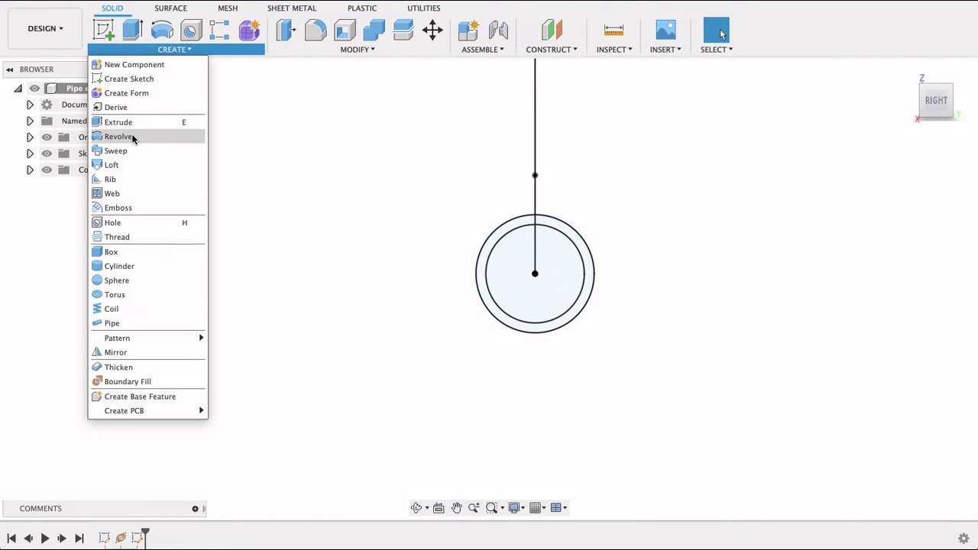
click(433, 249)
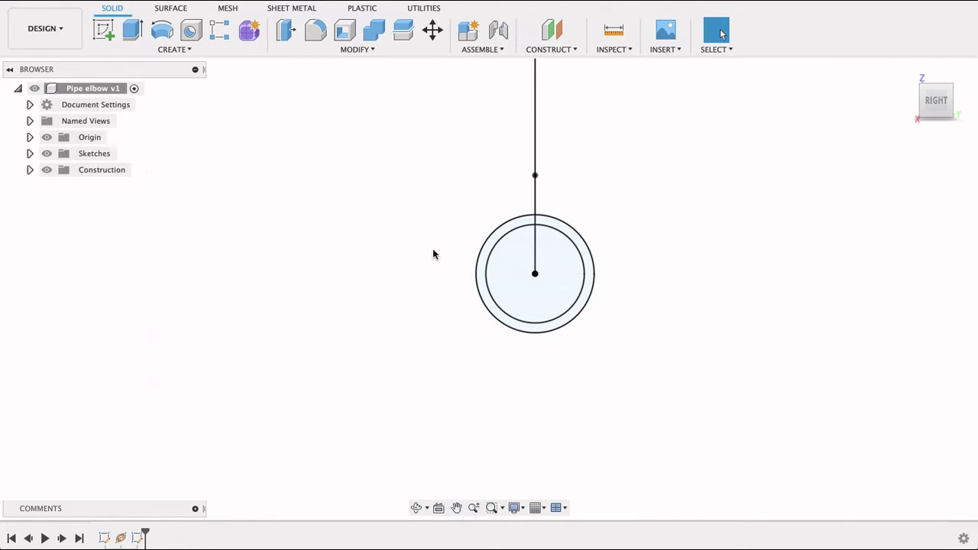
click(485, 259)
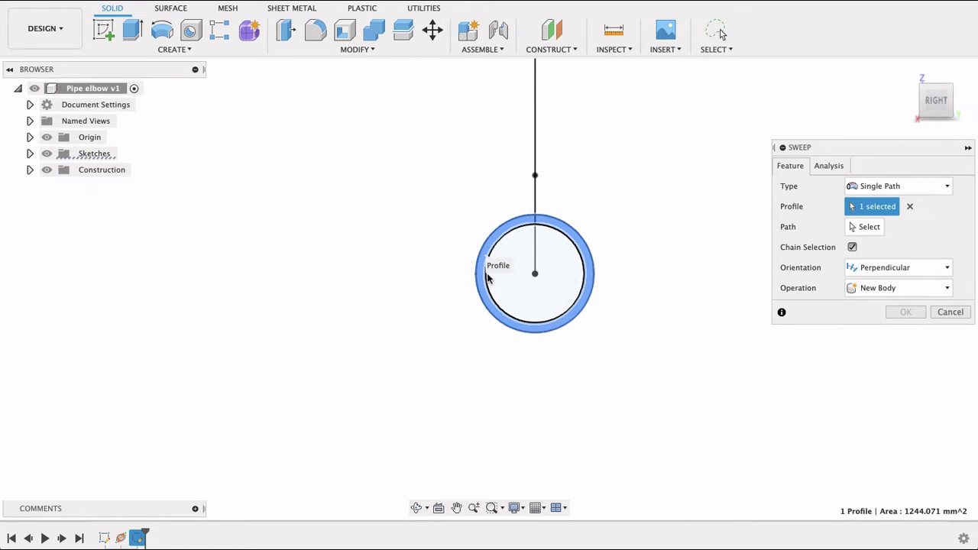
click(869, 226)
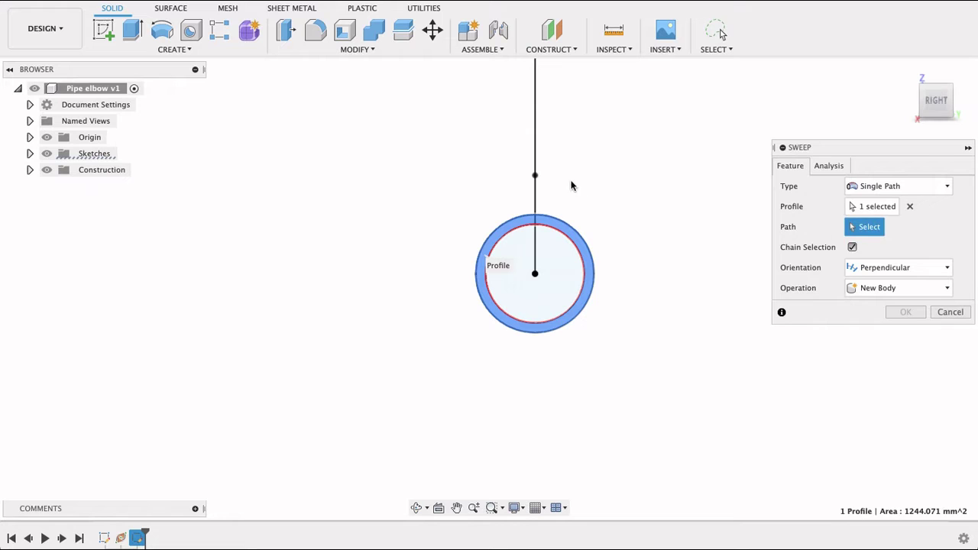
click(535, 160)
shift+middle_drag(421, 331, 522, 327)
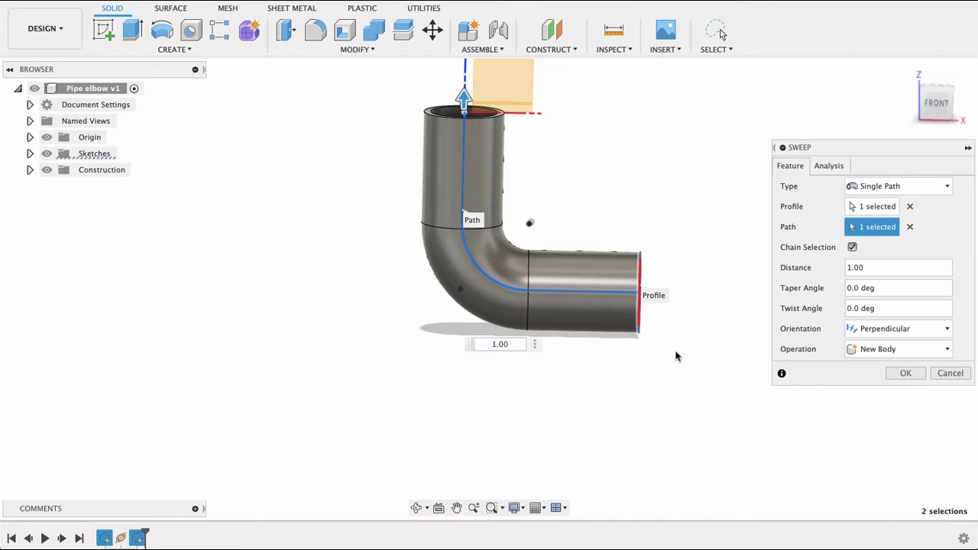
click(916, 374)
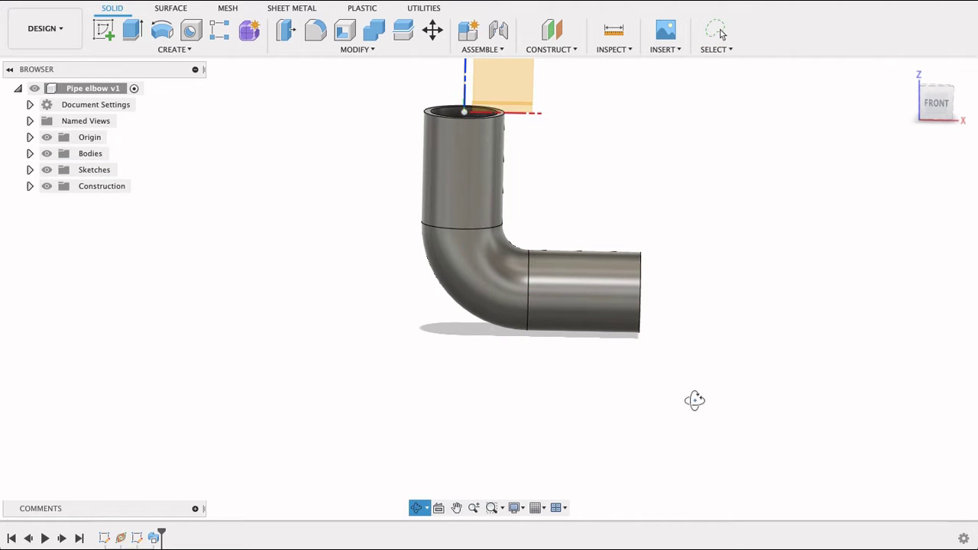
shift+middle_drag(694, 400, 683, 364)
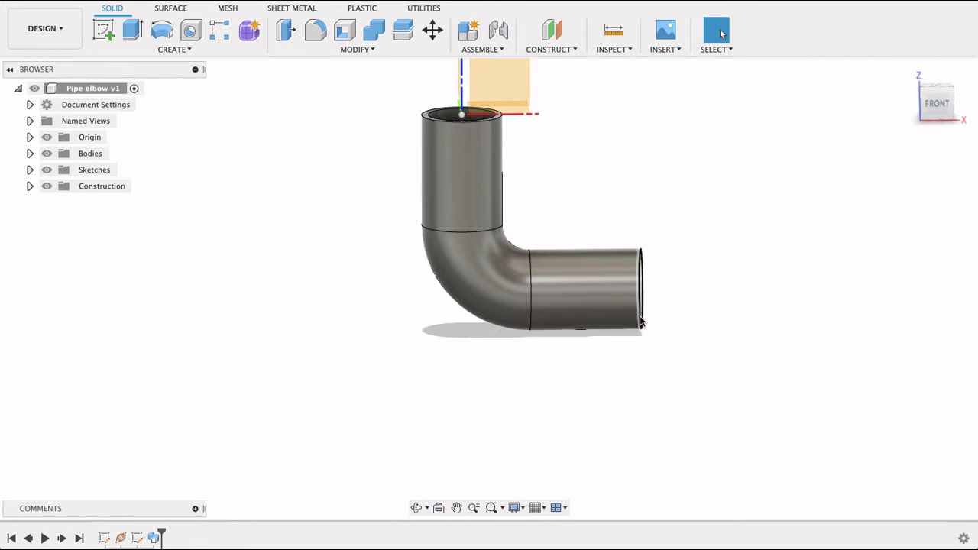
Zoom in on the elbow, then switch to the reference drawing document.
scroll(728, 361, up, 3)
scroll(727, 362, up, 1)
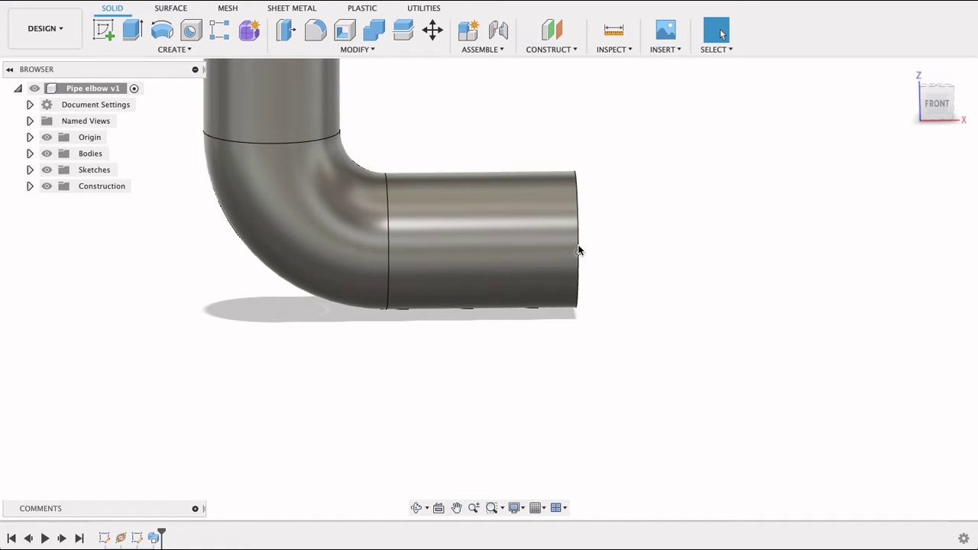
key(ctrl+Tab)
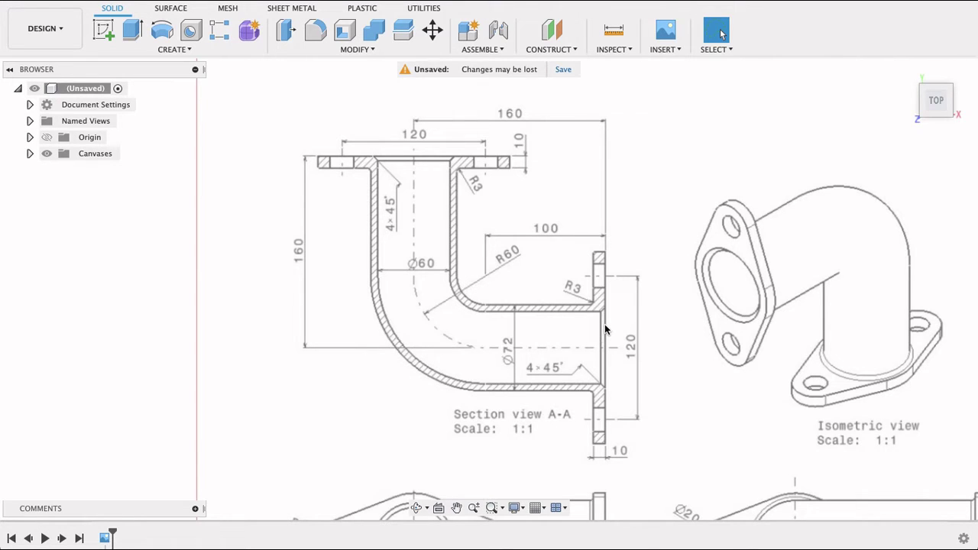
Zoom and pan the reference drawing to inspect its section and isometric views.
scroll(605, 329, up, 3)
scroll(605, 329, down, 4)
middle_drag(608, 328, 614, 255)
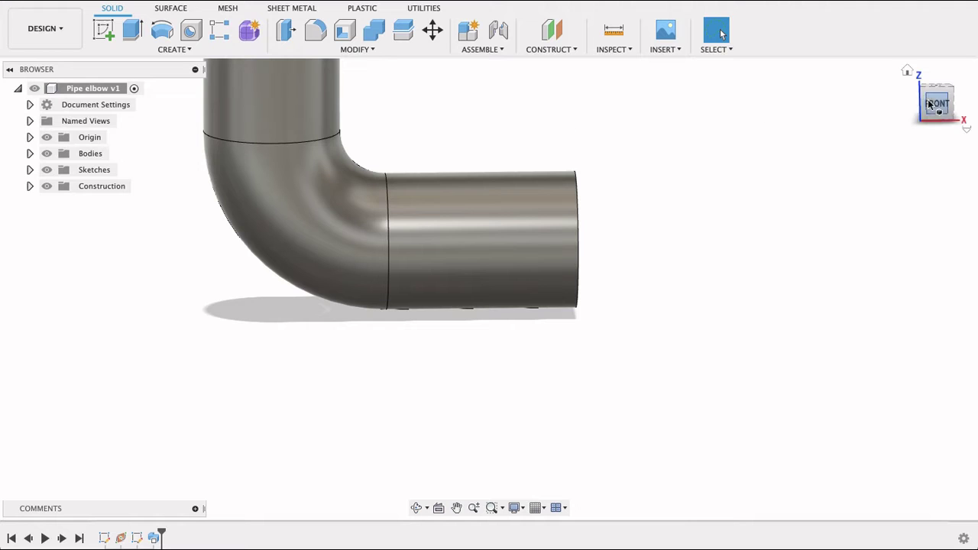
Sketch on the pipe's end face and draw an Ø84 mm flange circle at its centre.
mouse_move(788, 185)
shift+middle_down()
mouse_move(688, 193)
mouse_move(589, 219)
mouse_move(260, 135)
shift+middle_up()
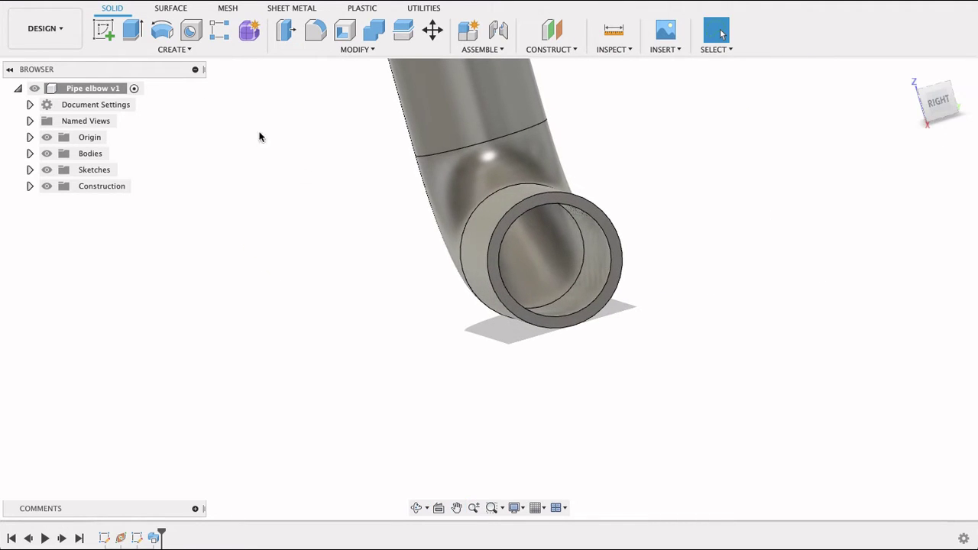
click(495, 261)
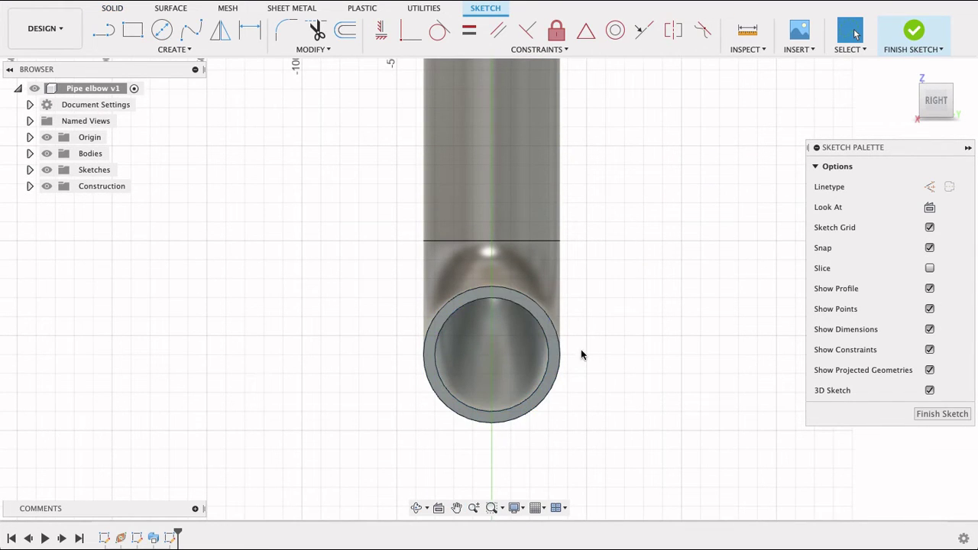
click(160, 29)
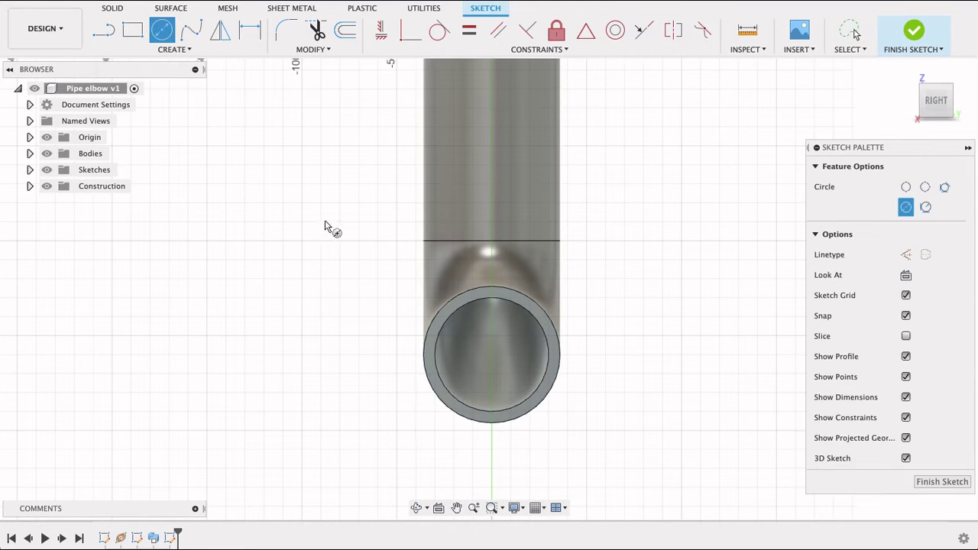
click(491, 356)
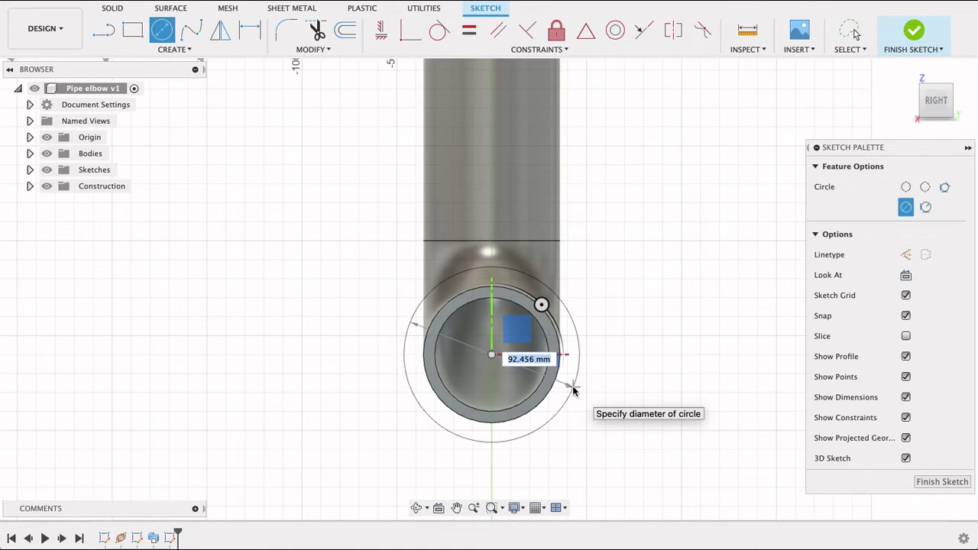
text(84)
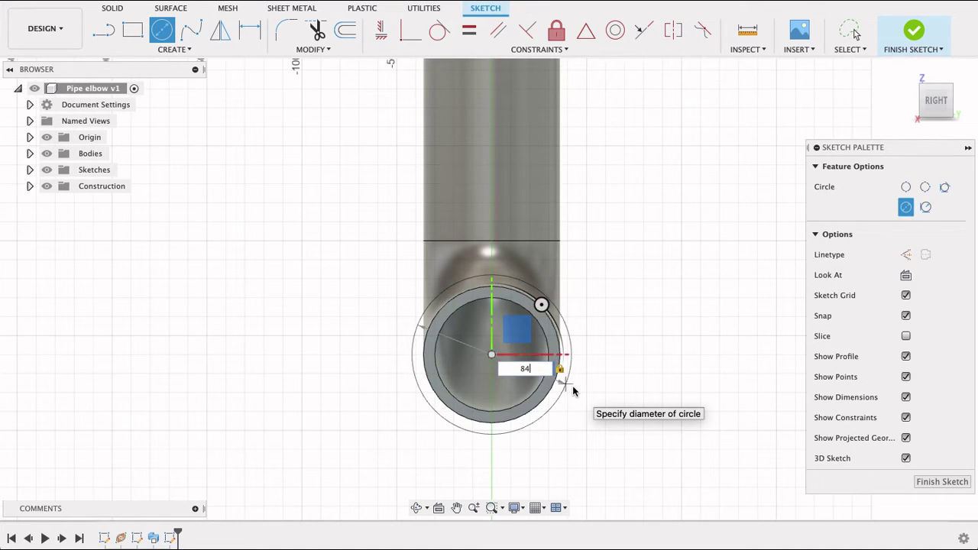
key(Return)
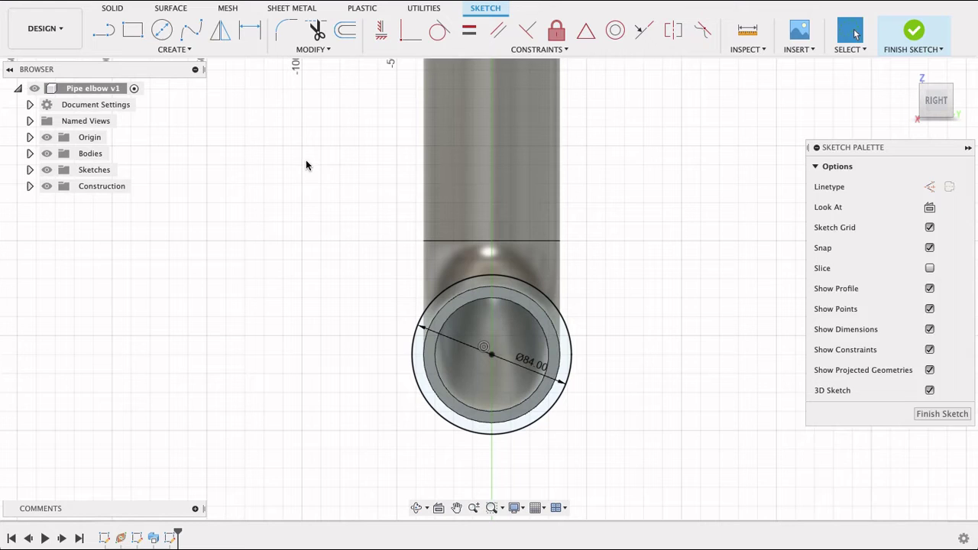
Add two Ø20 mm bolt-hole circles above and below, moved onto the centre line.
key(c)
click(321, 202)
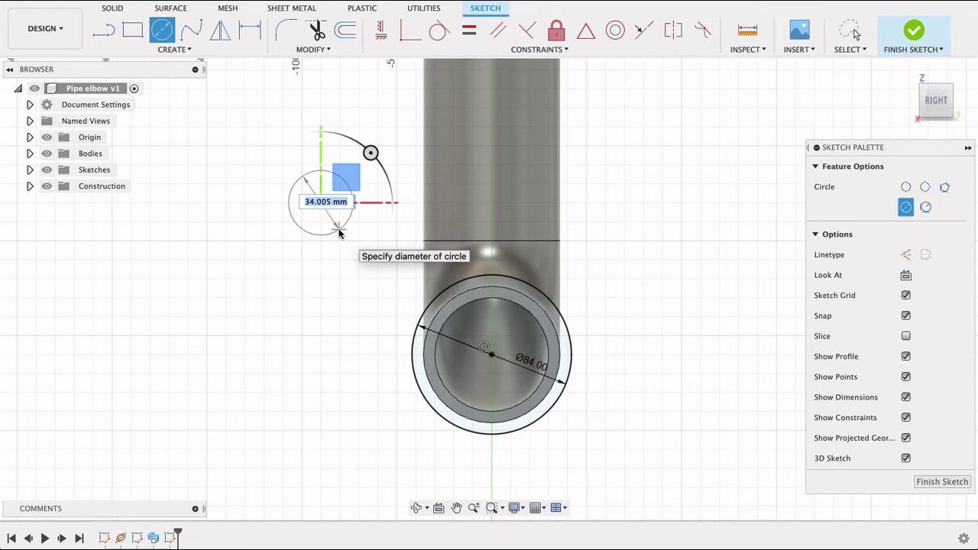
text(20)
key(Return)
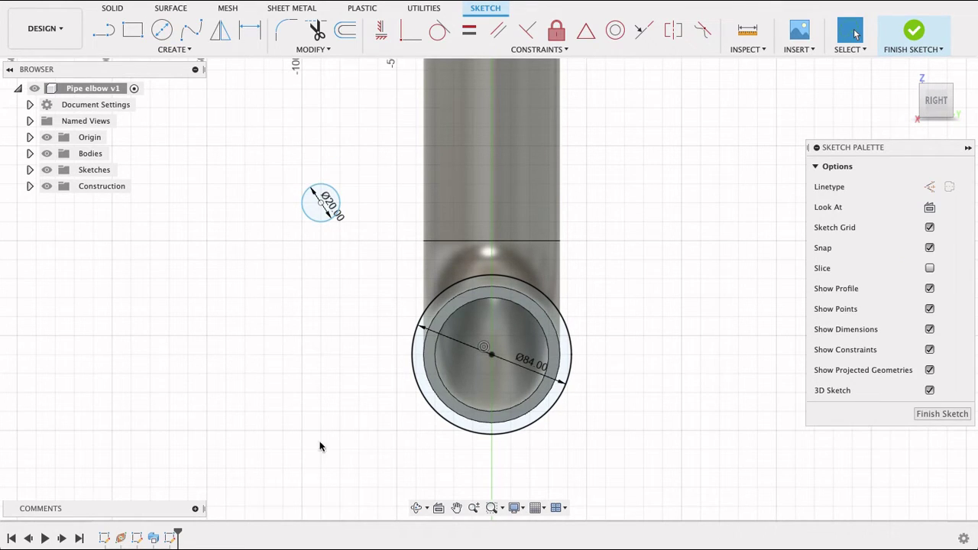
key(c)
click(340, 468)
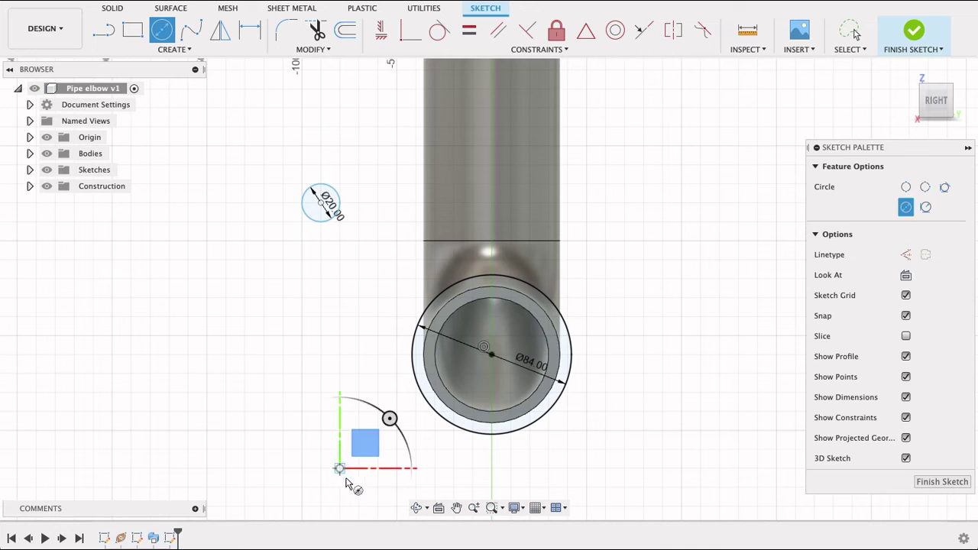
text(20)
key(Return)
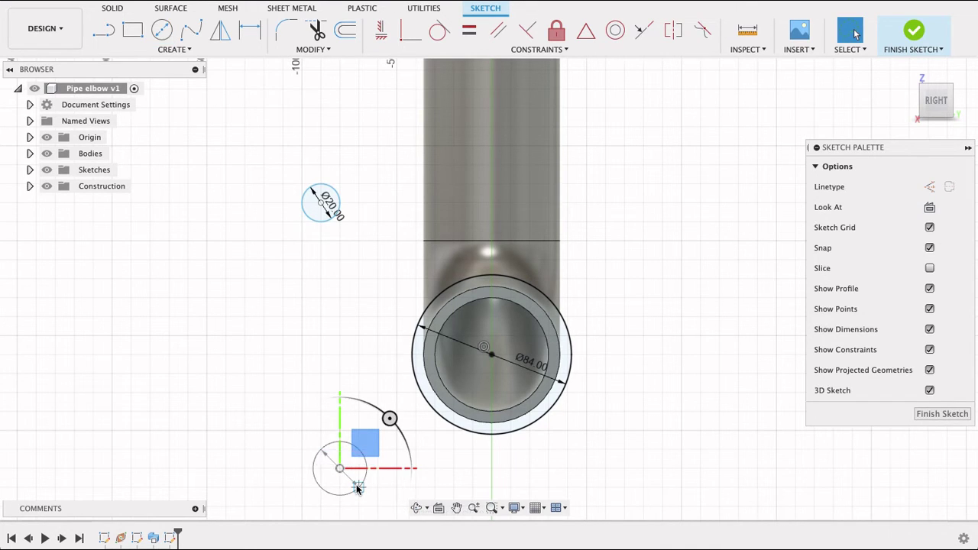
drag(321, 205, 482, 200)
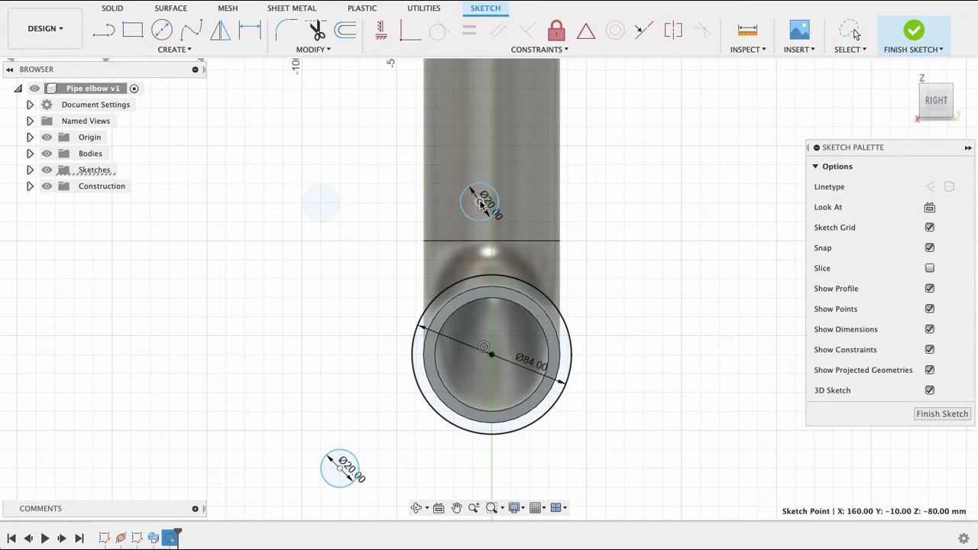
middle_drag(606, 326, 593, 249)
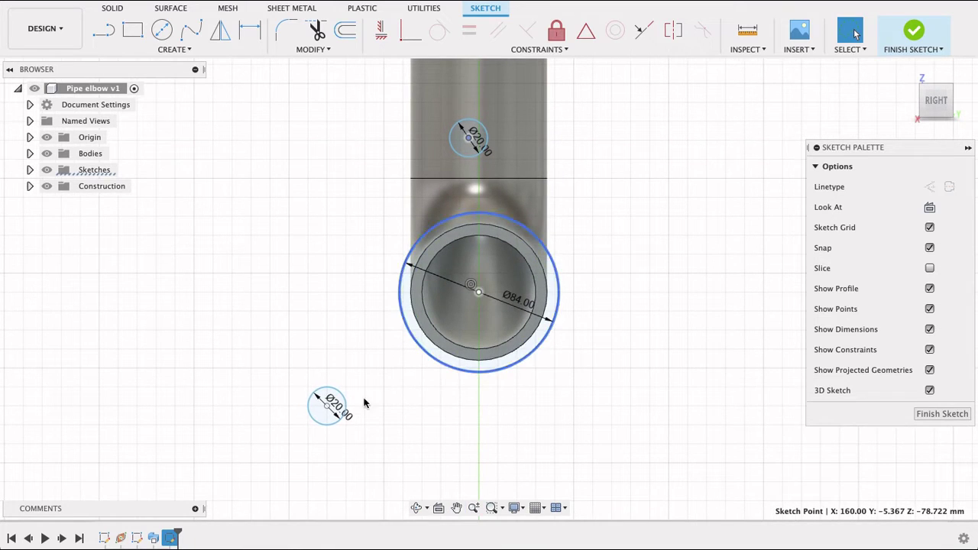
drag(332, 408, 389, 428)
drag(464, 435, 475, 435)
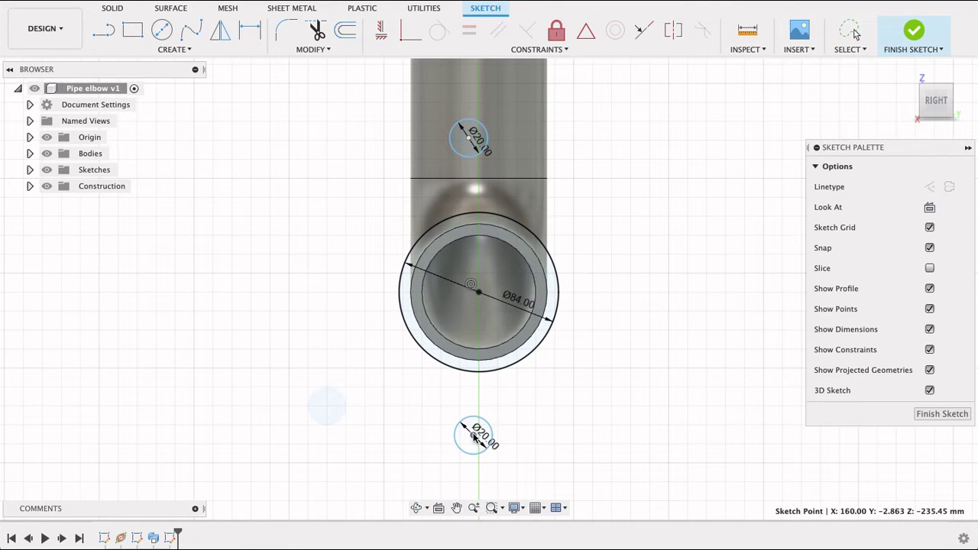
Vertically align both bolt-hole centres with the pipe centre point.
click(380, 29)
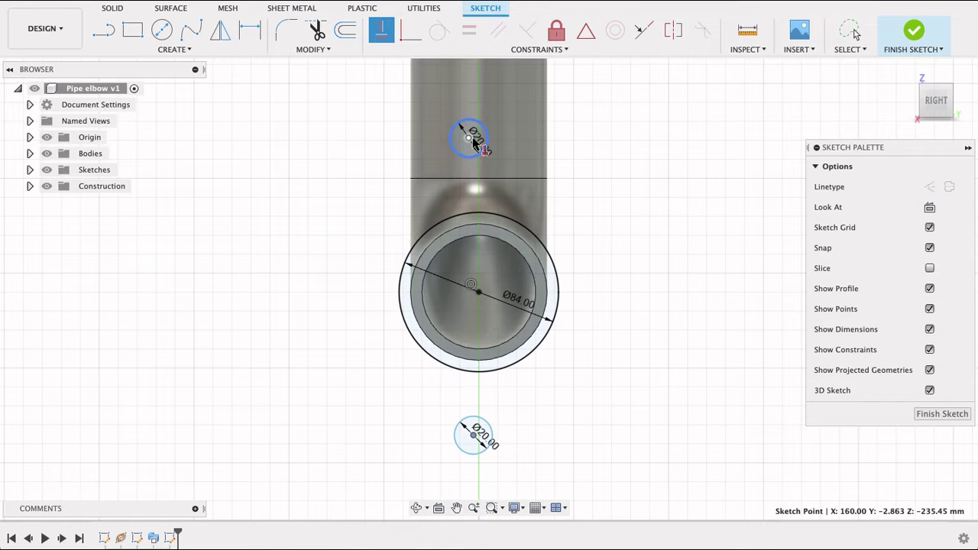
click(478, 291)
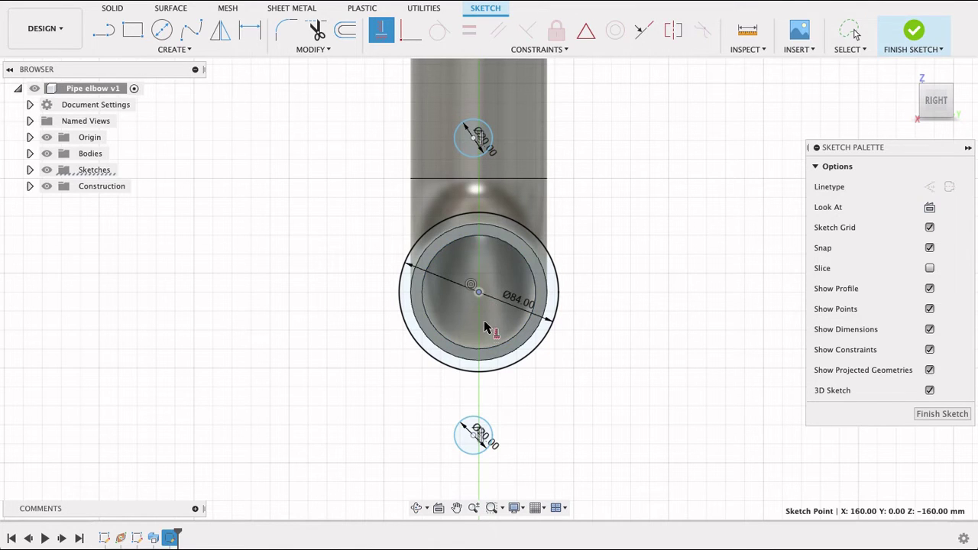
click(477, 150)
click(480, 434)
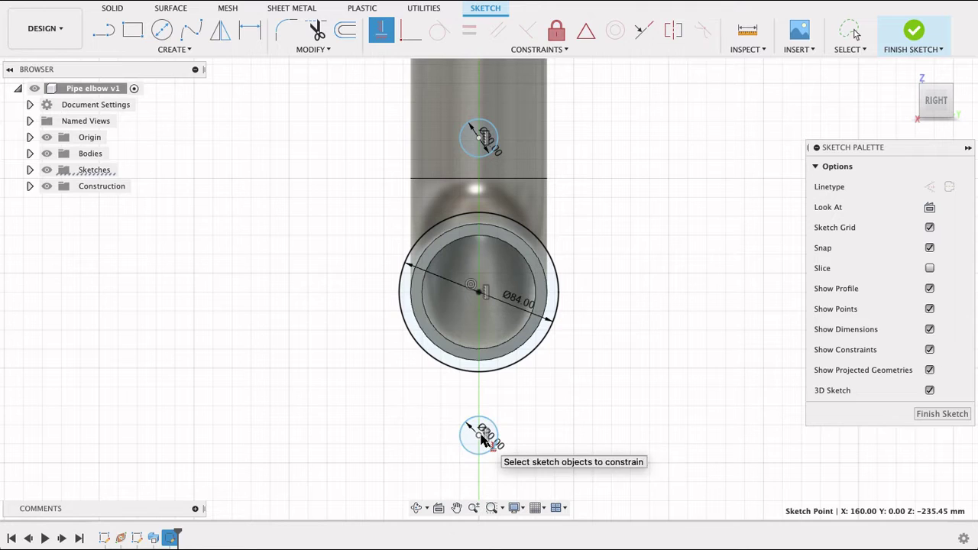
click(480, 293)
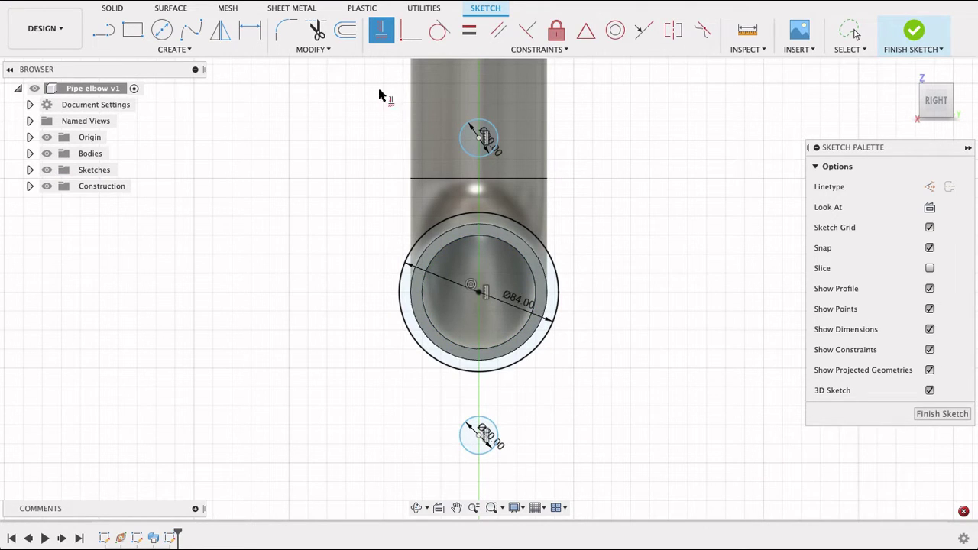
click(161, 29)
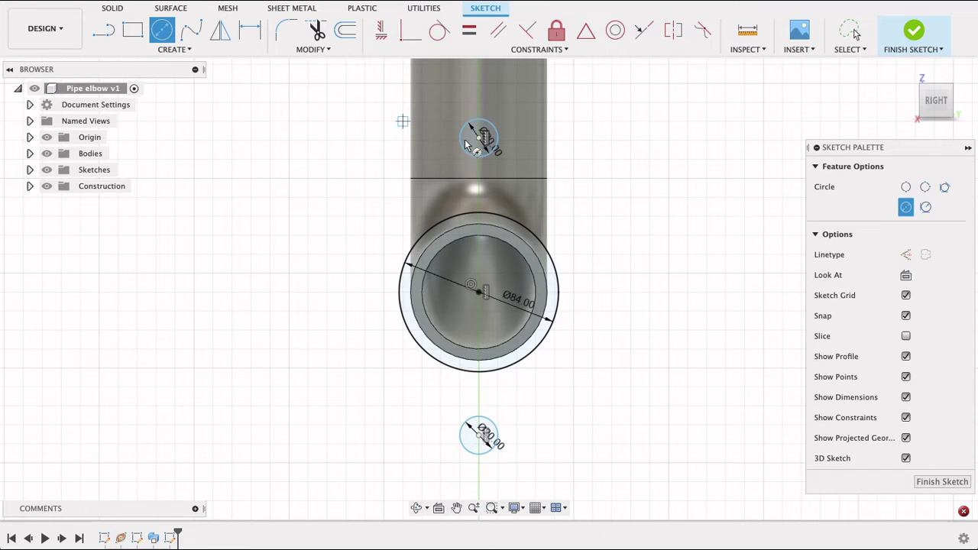
Dimension the upper and lower bolt-hole centres 60 mm from the pipe centre.
key(d)
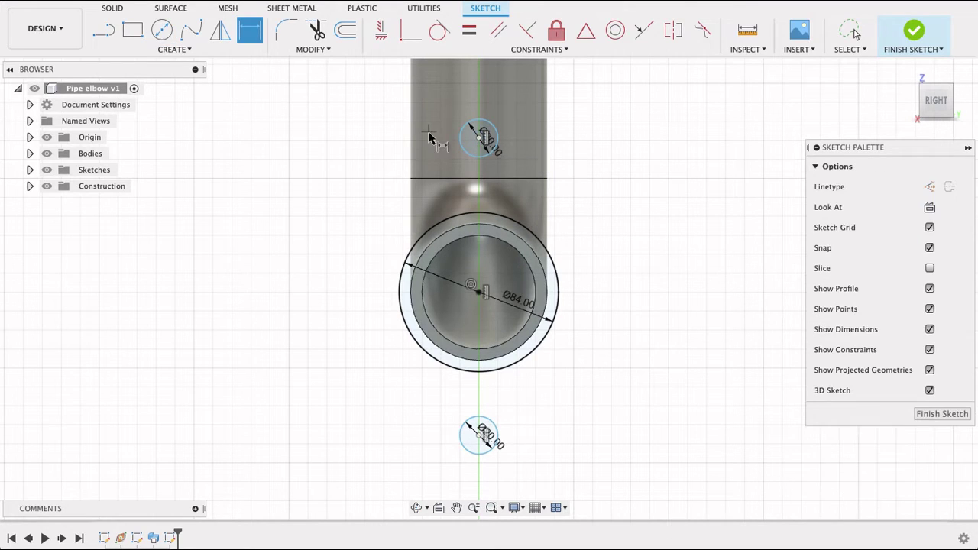
click(481, 138)
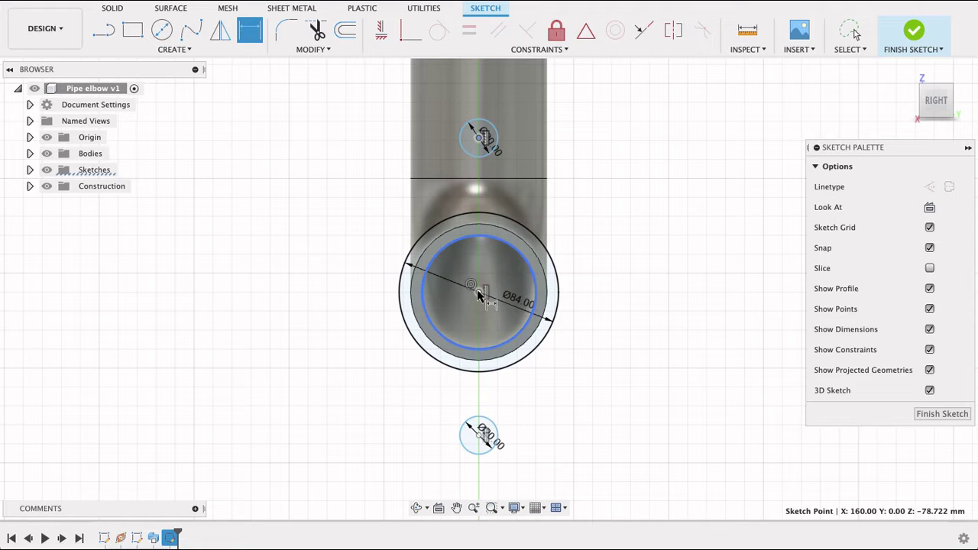
click(479, 292)
click(654, 296)
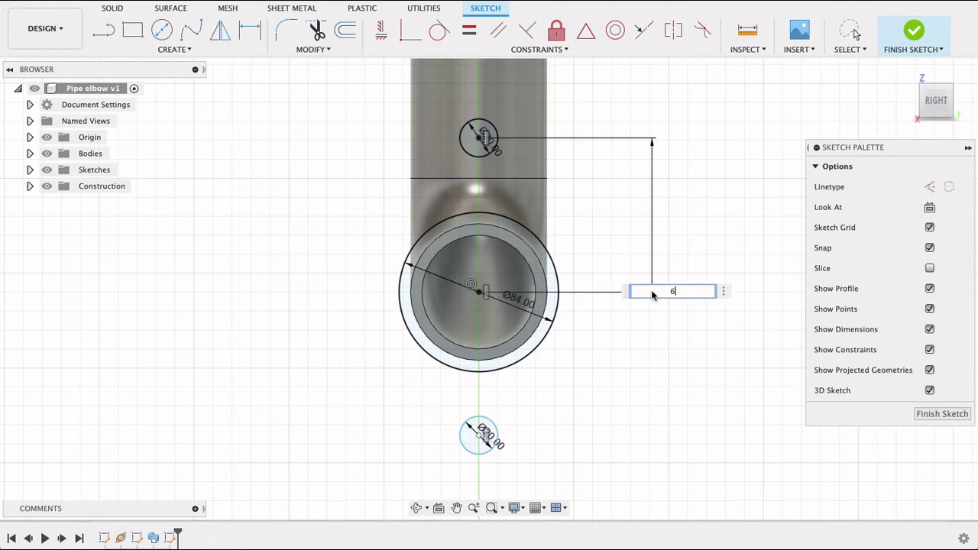
key(Return)
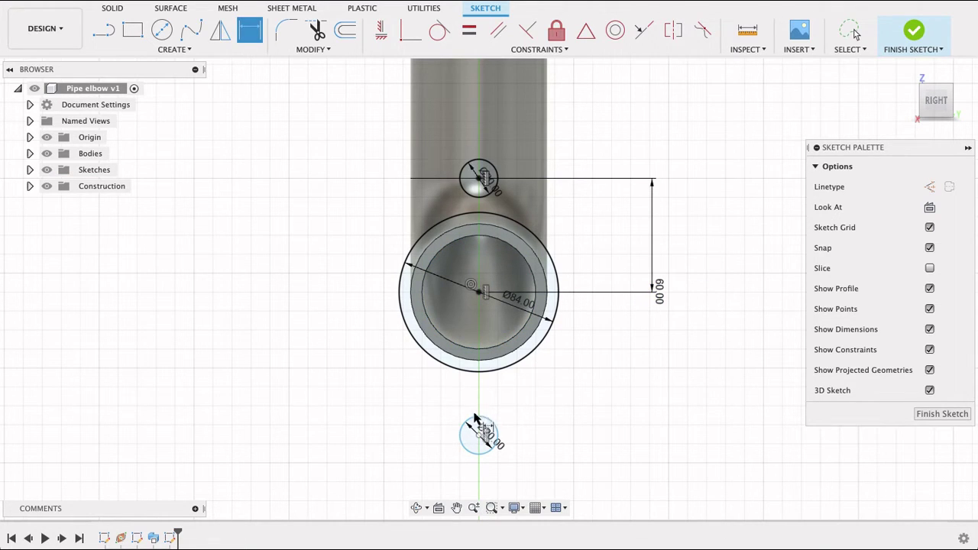
click(474, 418)
click(479, 434)
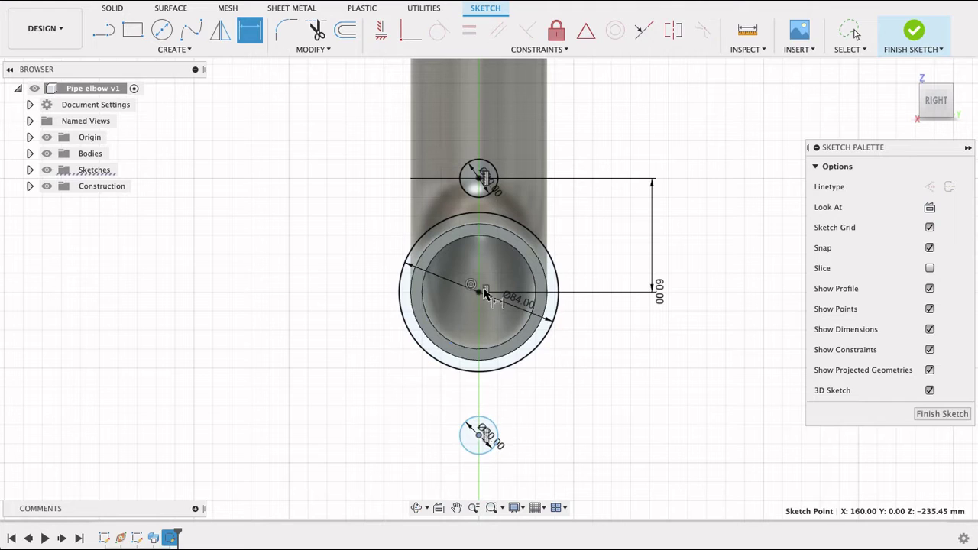
click(479, 290)
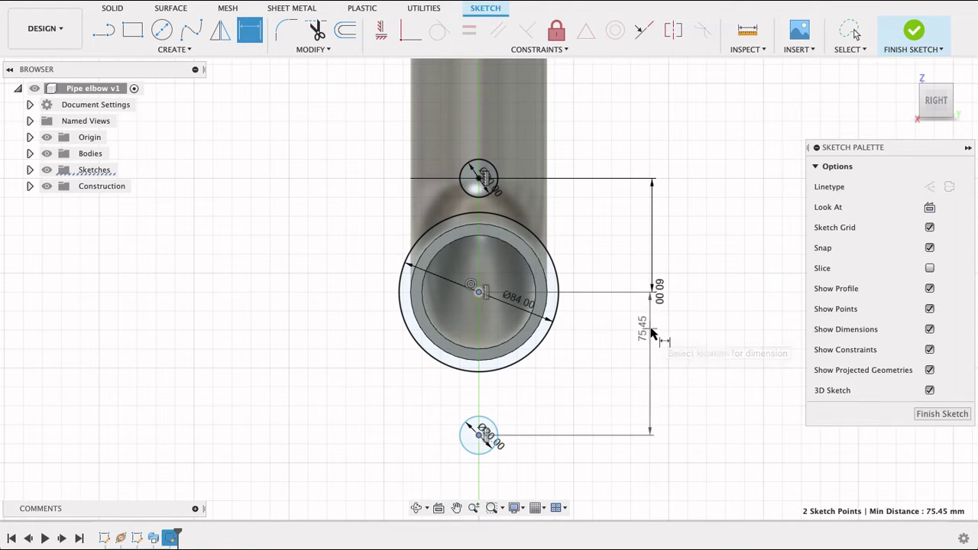
click(652, 331)
text(60)
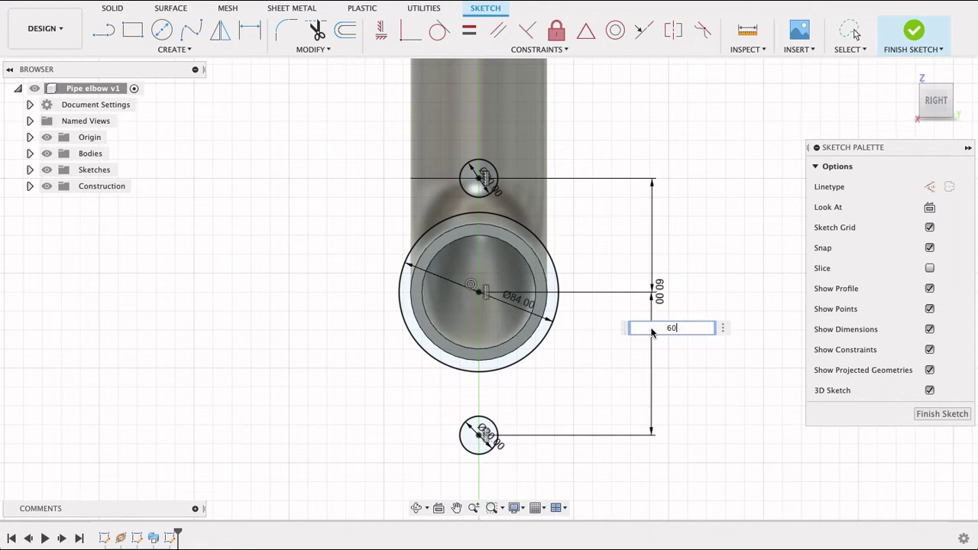
key(Return)
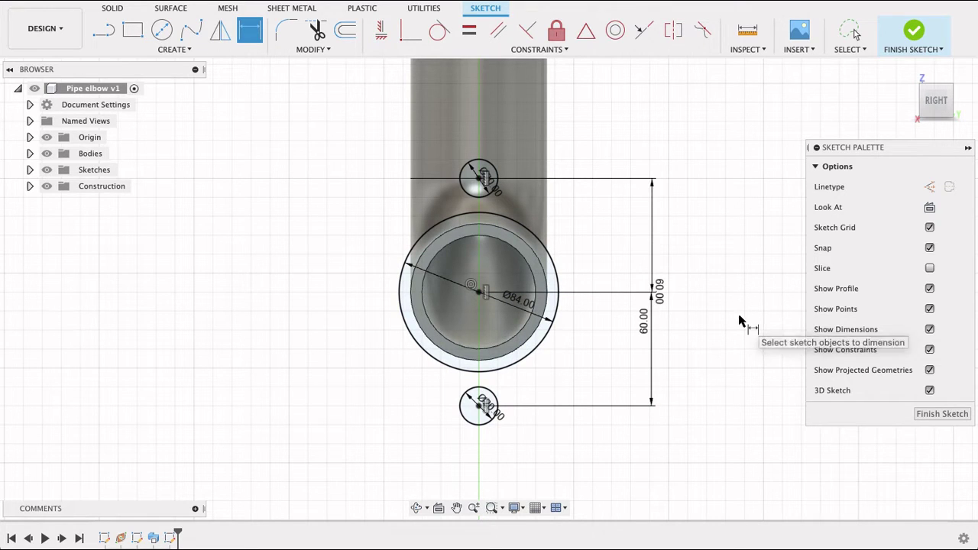
Draw an Ø40 mm circle concentric with the upper bolt hole.
key(c)
click(479, 179)
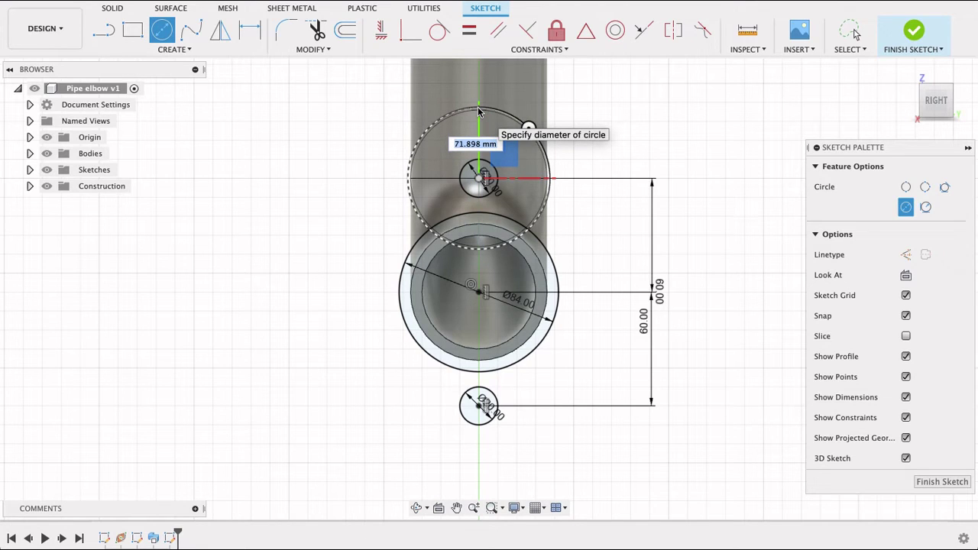
text(40)
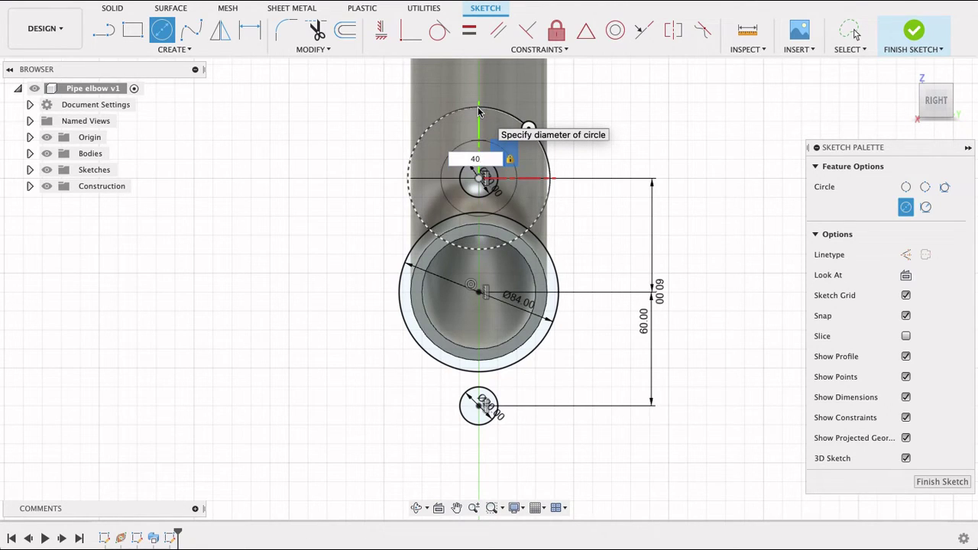
key(Return)
key(Escape)
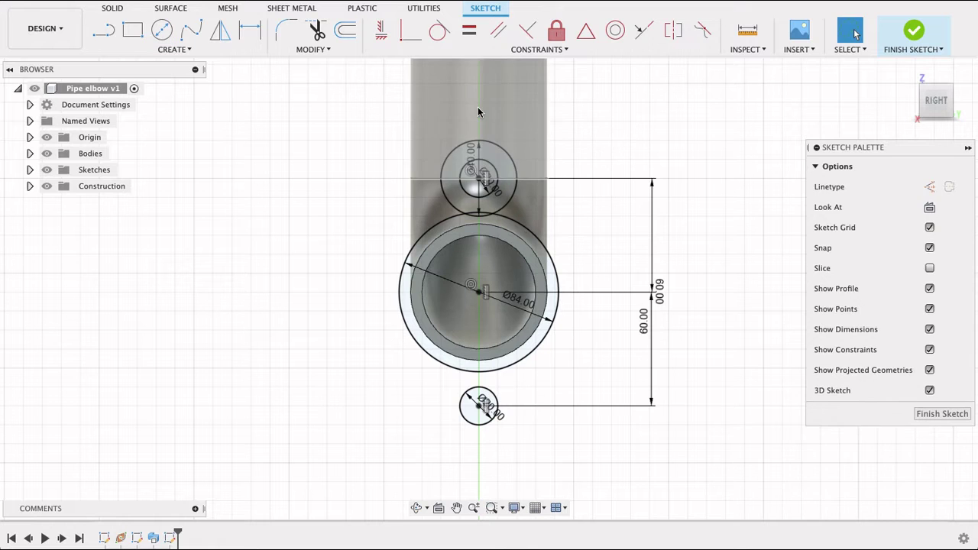
Draw an Ø40 mm circle concentric with the lower bolt hole.
scroll(457, 164, up, 5)
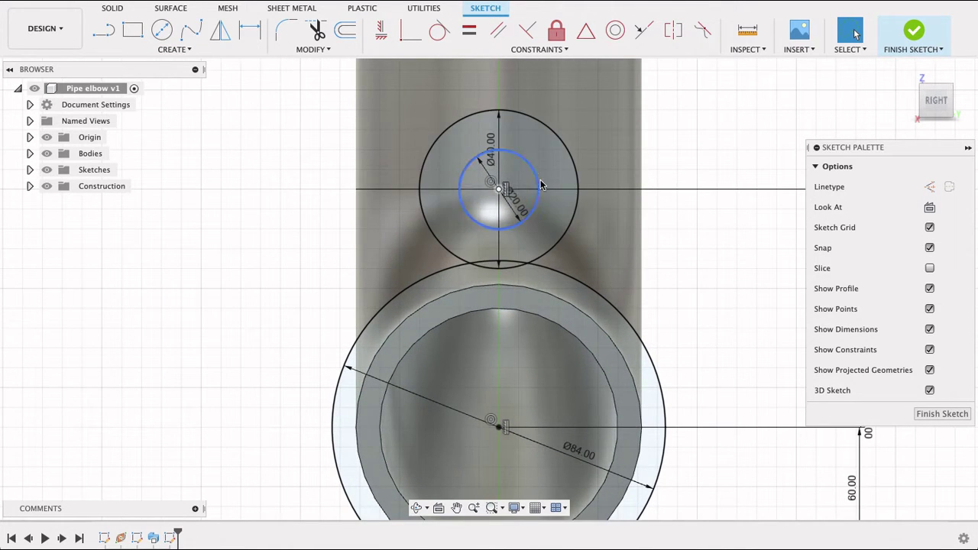
middle_drag(568, 332, 533, 103)
scroll(550, 214, down, 3)
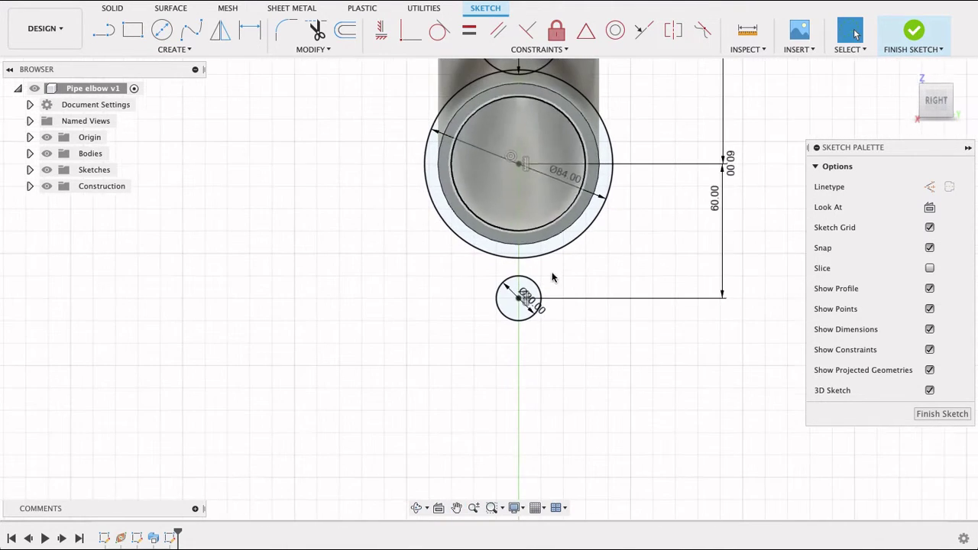
key(c)
click(523, 297)
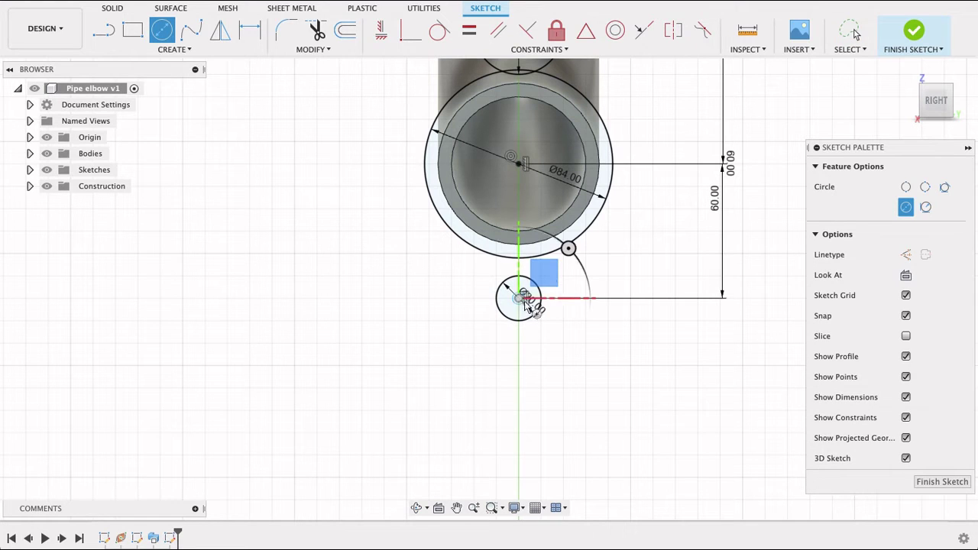
text(40)
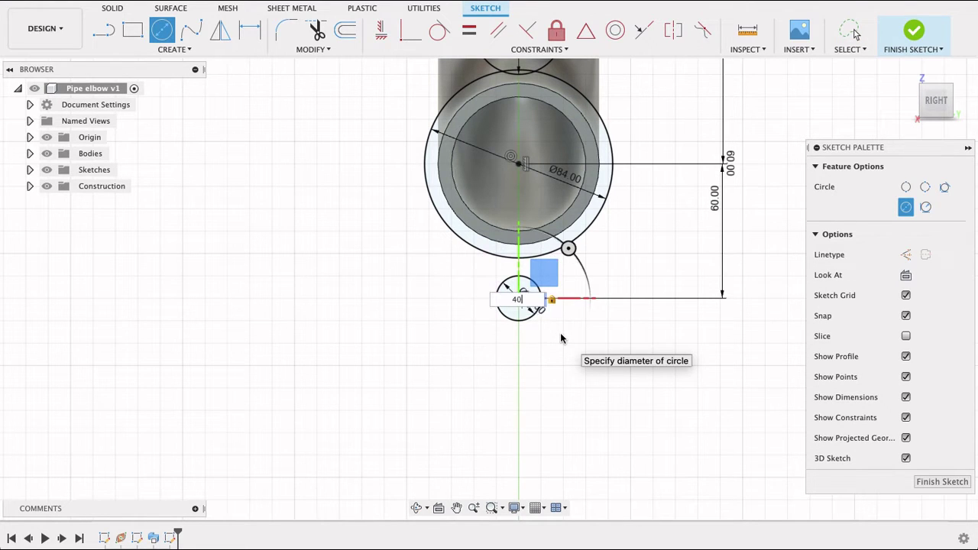
key(Return)
key(Escape)
scroll(560, 332, down, 1)
middle_drag(621, 230, 614, 279)
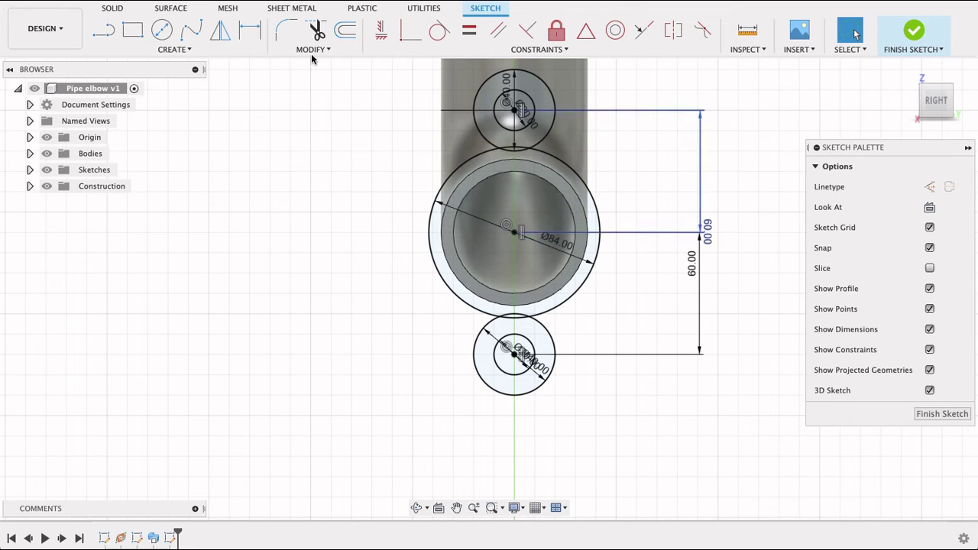
Draw two rough side lines running from the upper Ø40 circle down past the Ø84 circle.
middle_drag(330, 124, 293, 160)
key(l)
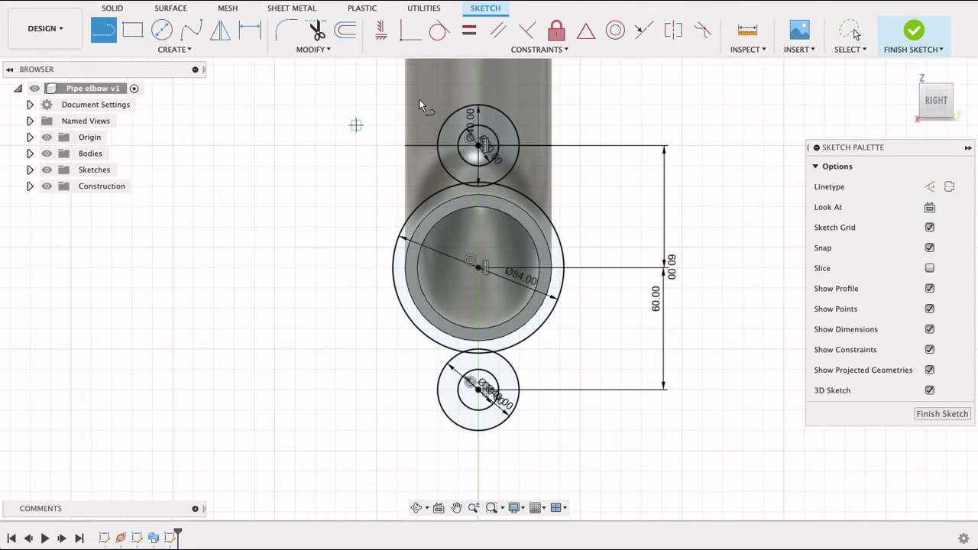
click(458, 85)
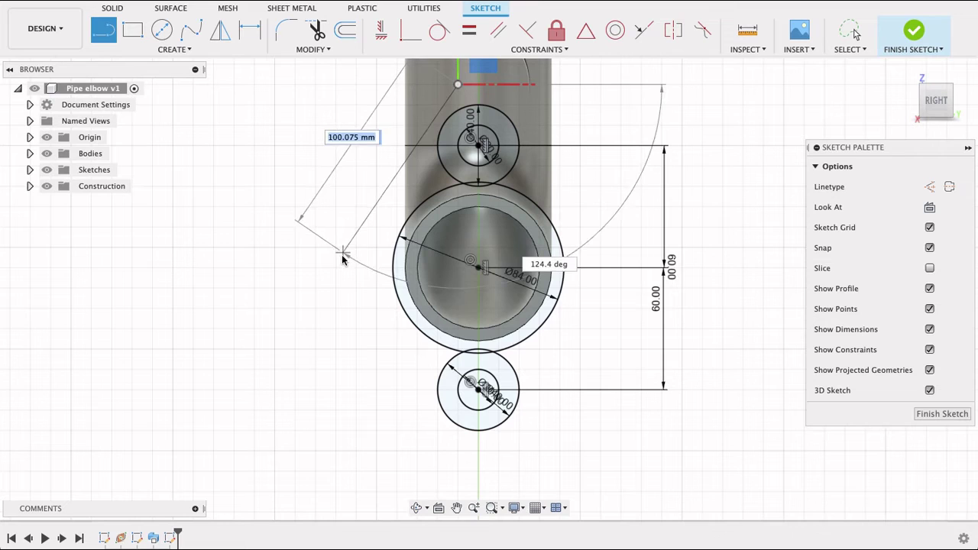
click(342, 267)
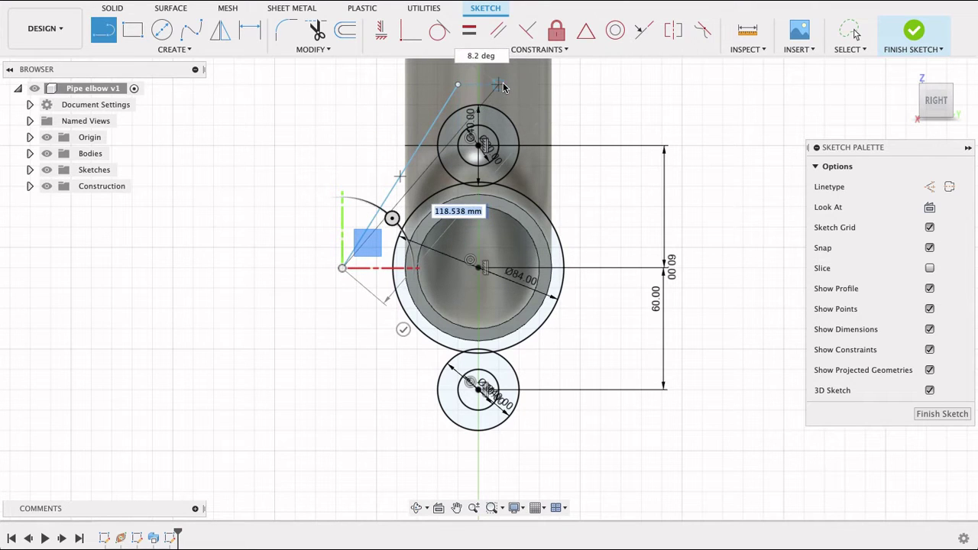
key(Escape)
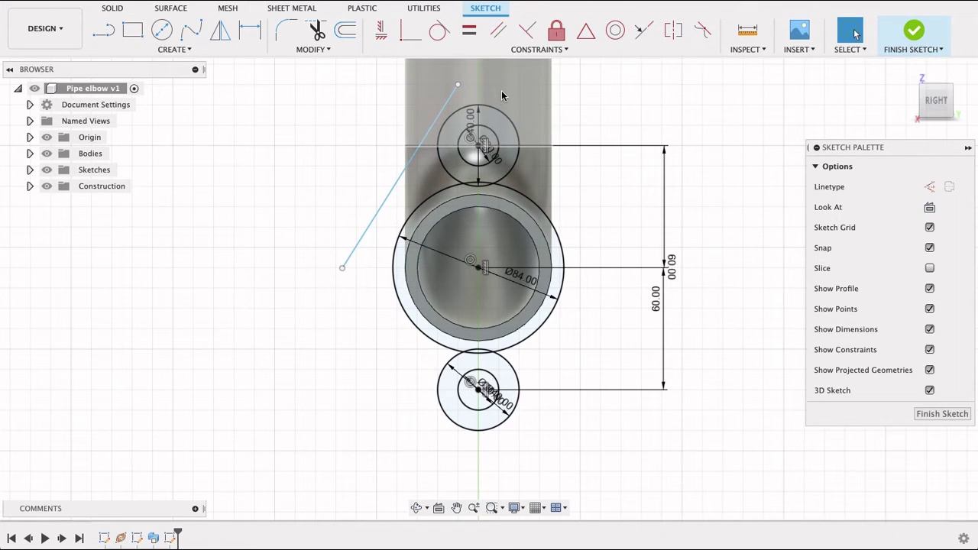
key(l)
click(501, 93)
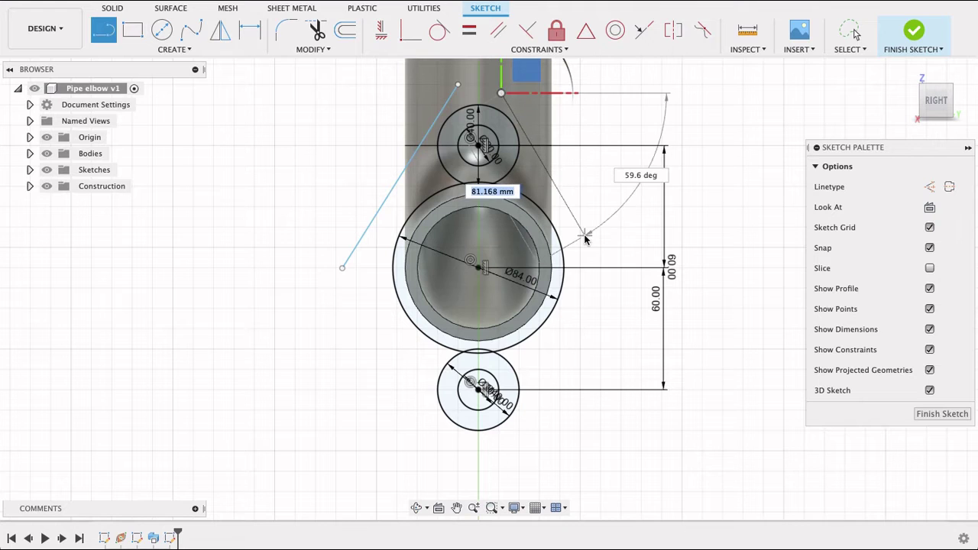
click(584, 236)
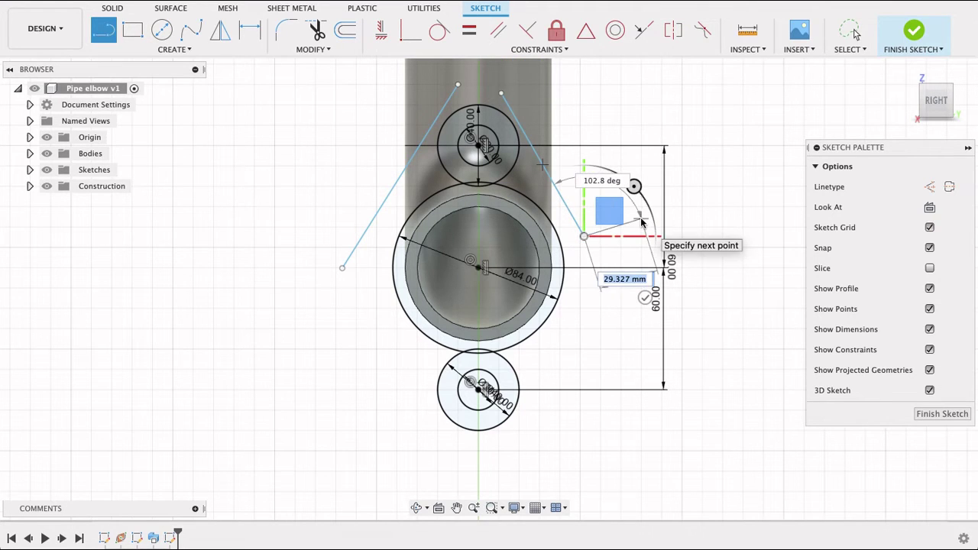
Make the left line tangent to the upper Ø40 and Ø84 circles and trim both overhanging ends.
click(439, 29)
scroll(444, 110, up, 3)
click(443, 97)
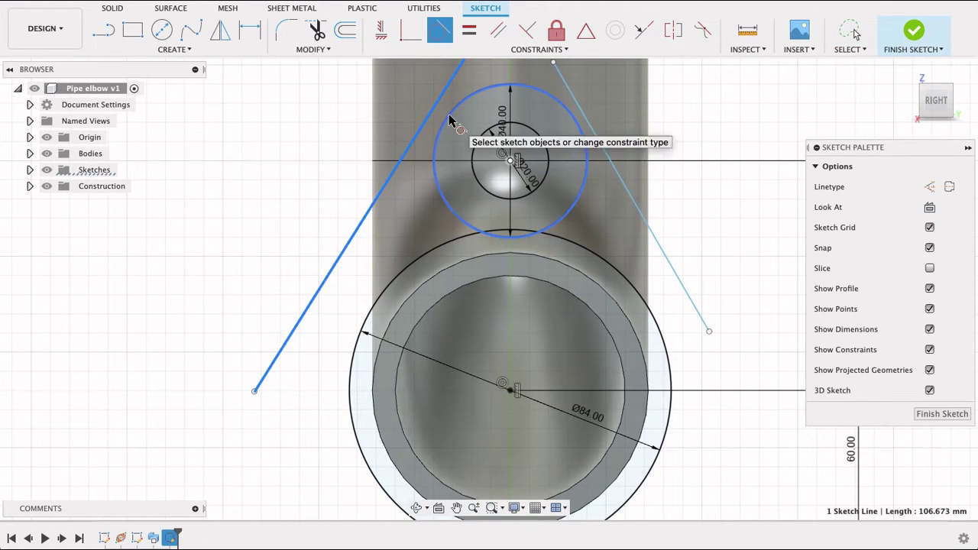
click(450, 120)
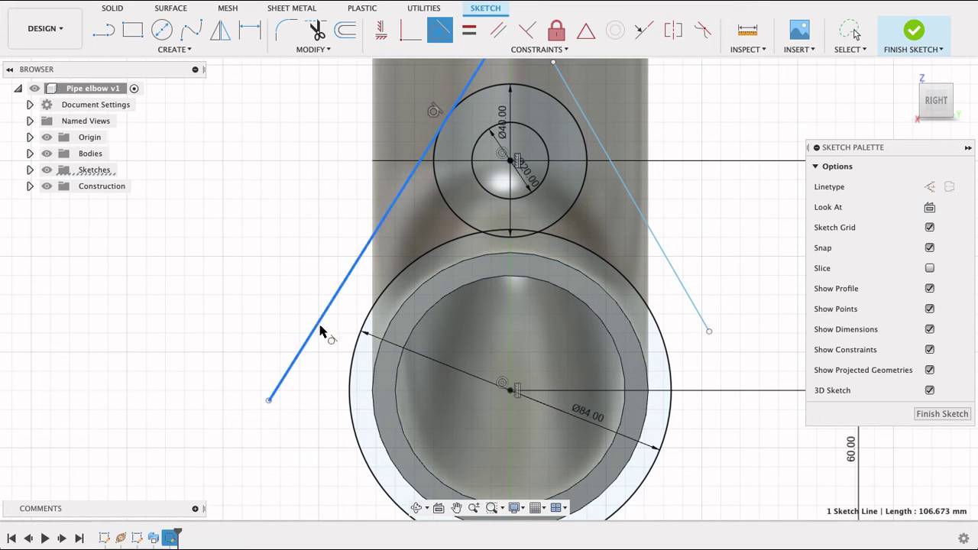
click(349, 361)
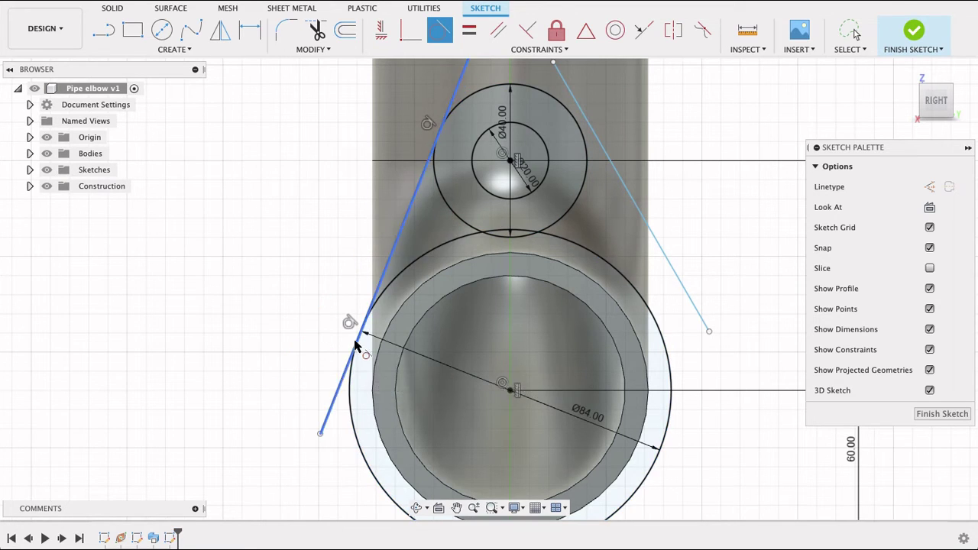
scroll(387, 271, down, 1)
key(t)
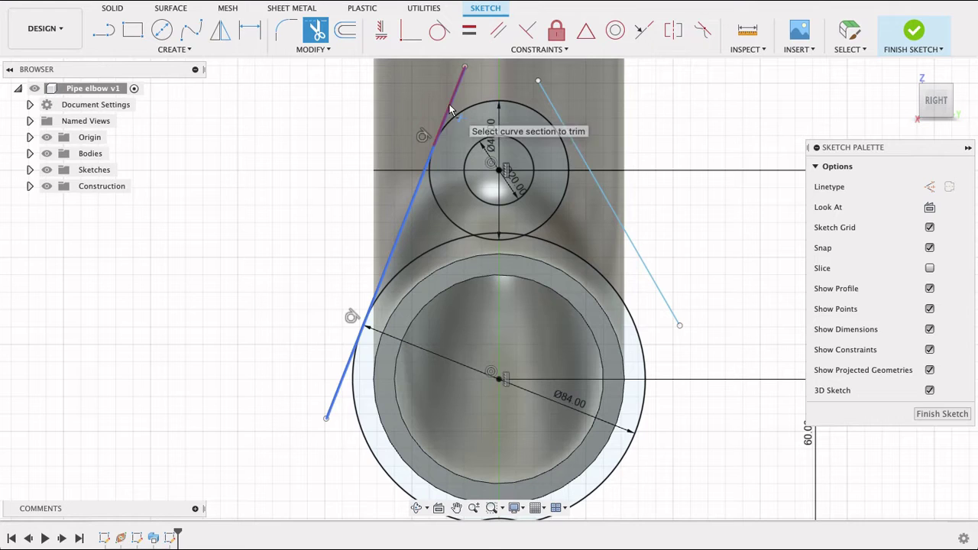
click(443, 114)
click(341, 395)
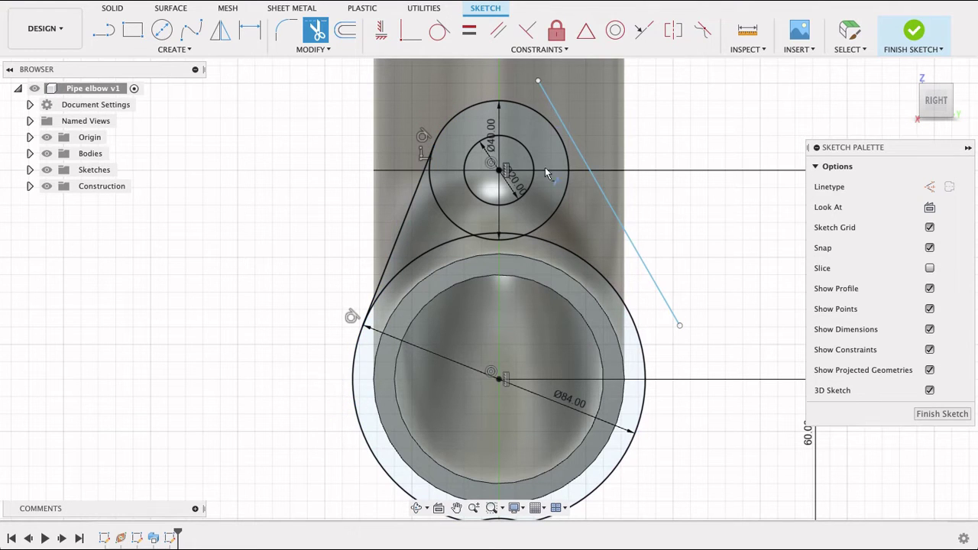
Constrain the right line tangent to the upper Ø40 circle and the Ø84 circle.
click(434, 27)
click(571, 136)
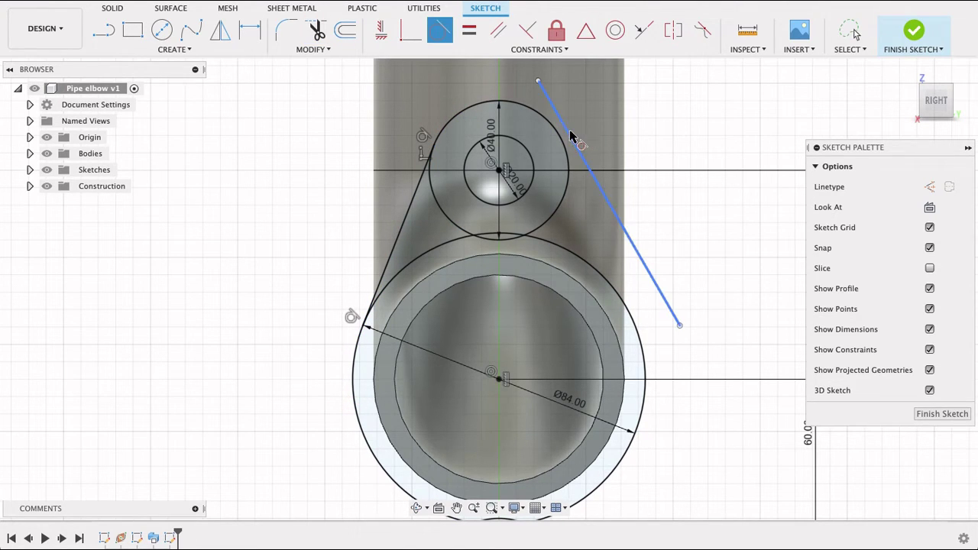
click(563, 144)
key(Escape)
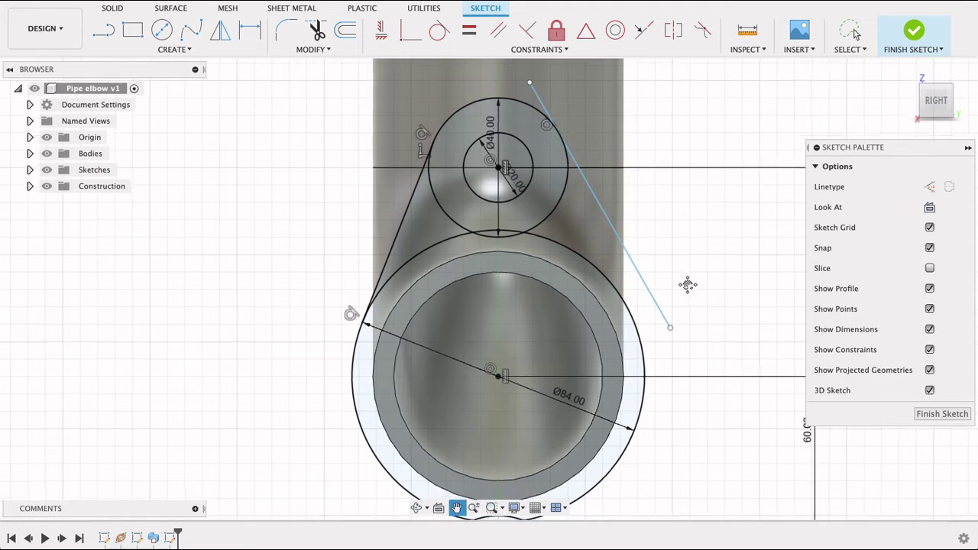
middle_drag(688, 283, 656, 169)
key(Return)
click(638, 200)
click(618, 235)
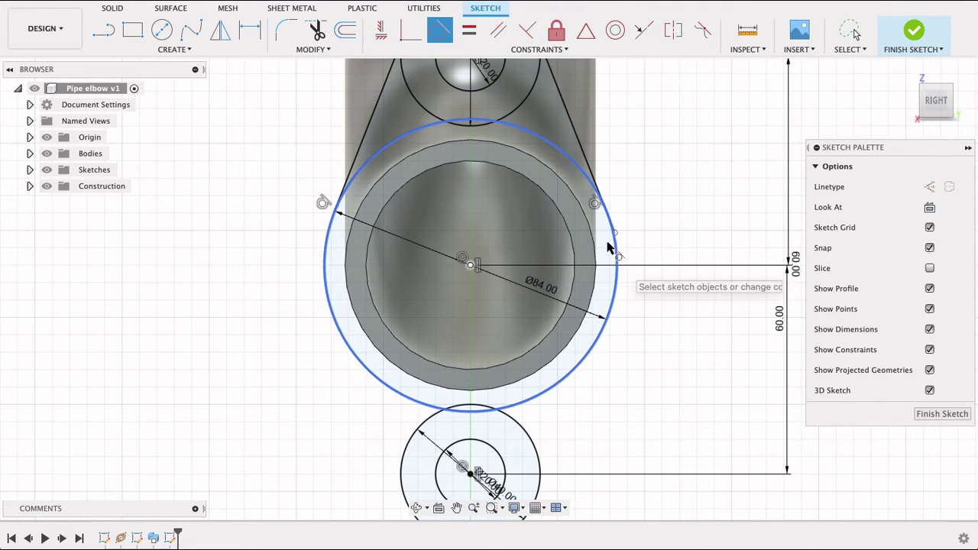
Trim the right line's tail below the Ø84 circle and bring the whole profile into view.
scroll(605, 236, up, 3)
scroll(611, 230, up, 5)
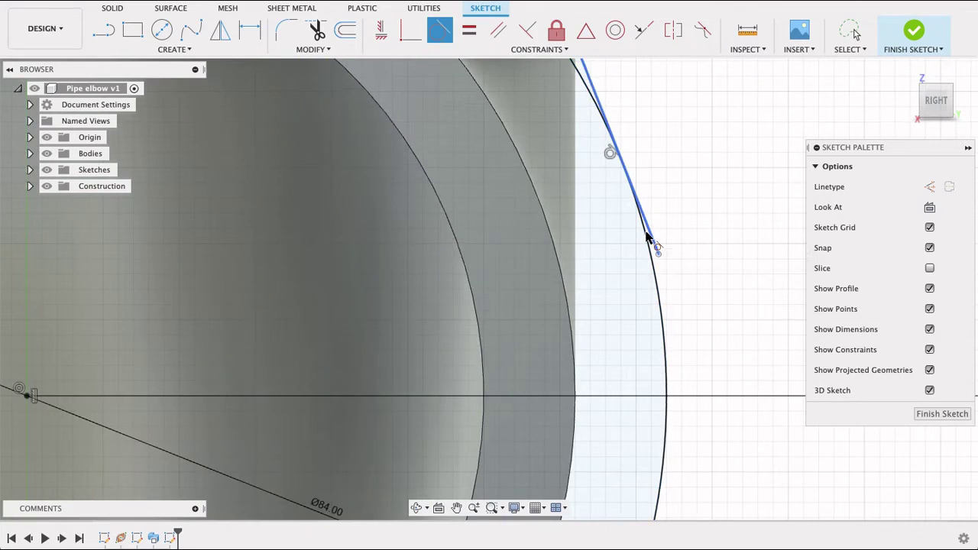
scroll(646, 238, up, 1)
key(t)
click(650, 235)
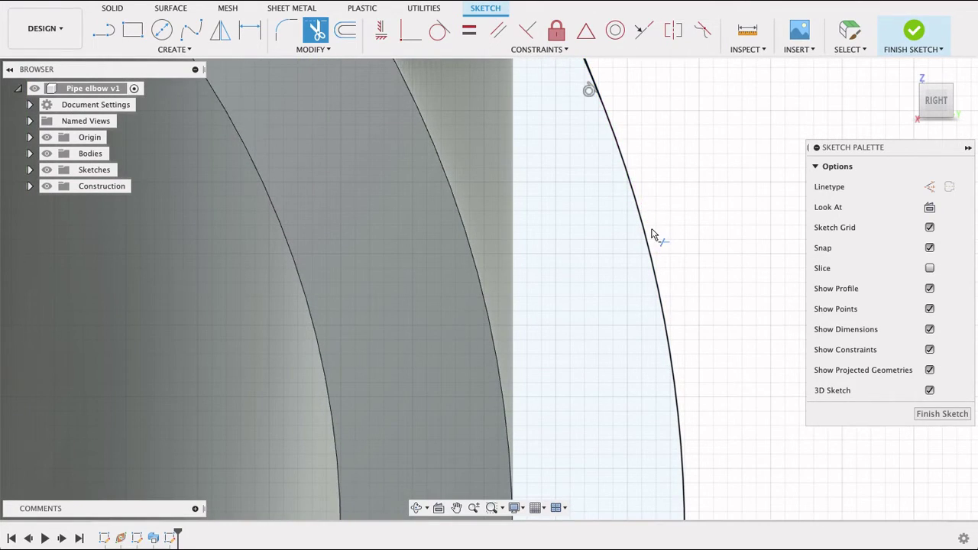
scroll(651, 234, down, 2)
scroll(652, 235, down, 4)
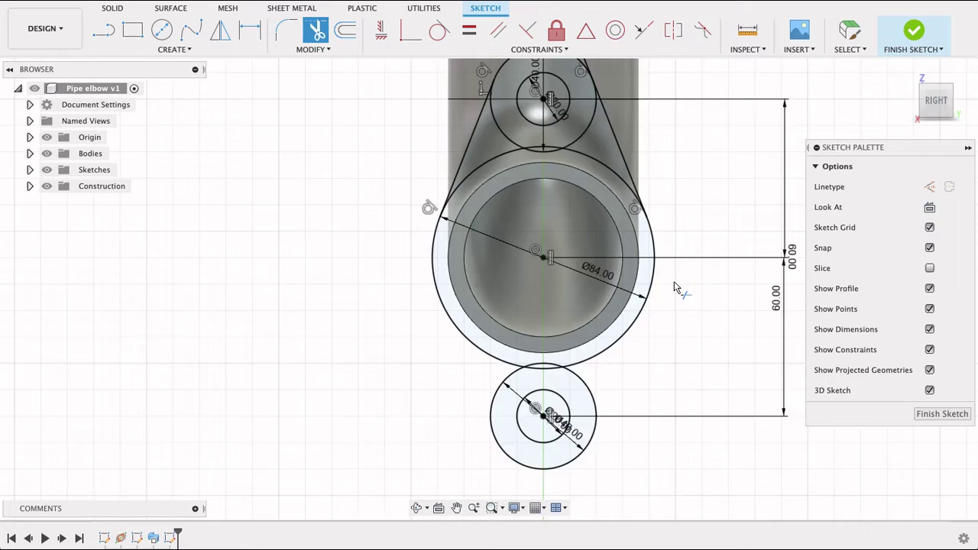
scroll(675, 288, down, 3)
middle_drag(612, 273, 605, 240)
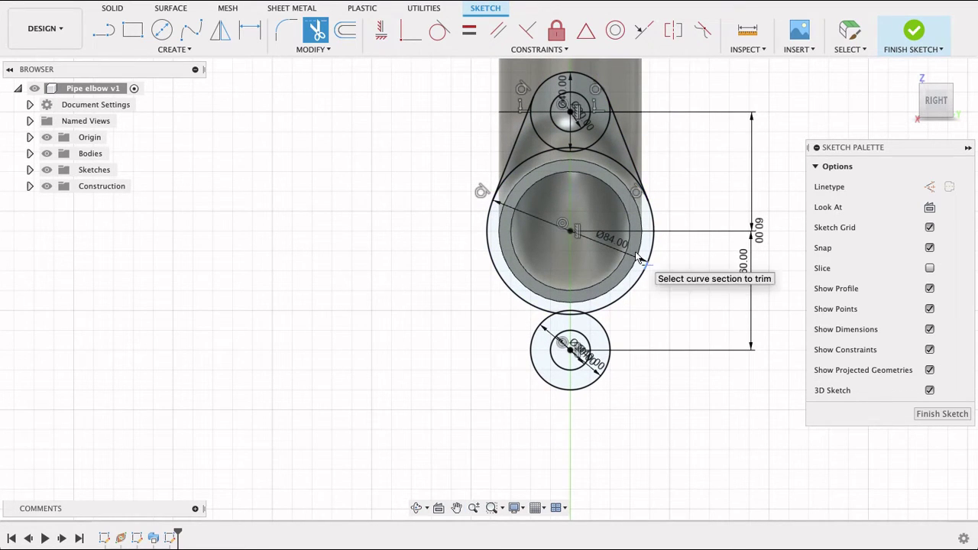
Draw two side lines from around the lower Ø40 circle up past the Ø84 circle.
key(l)
click(599, 389)
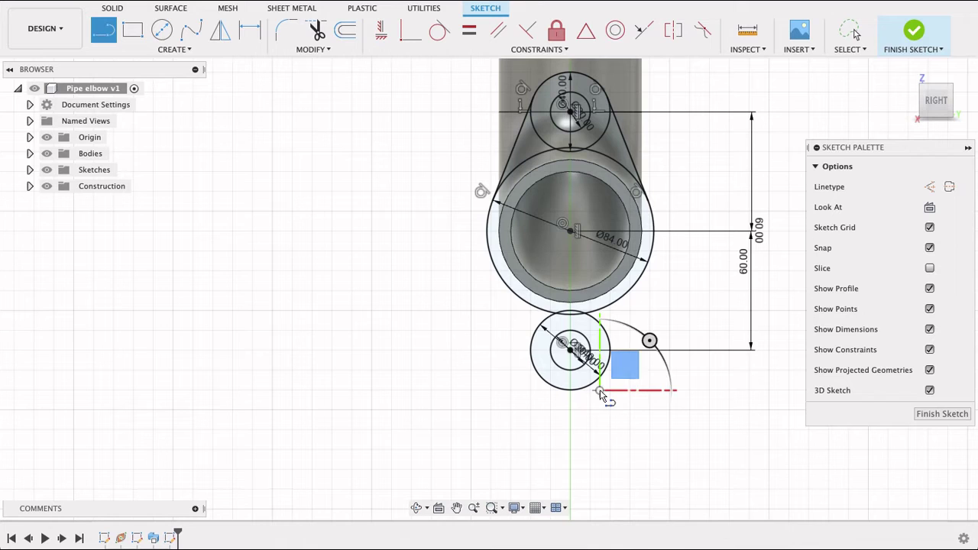
click(676, 239)
key(Escape)
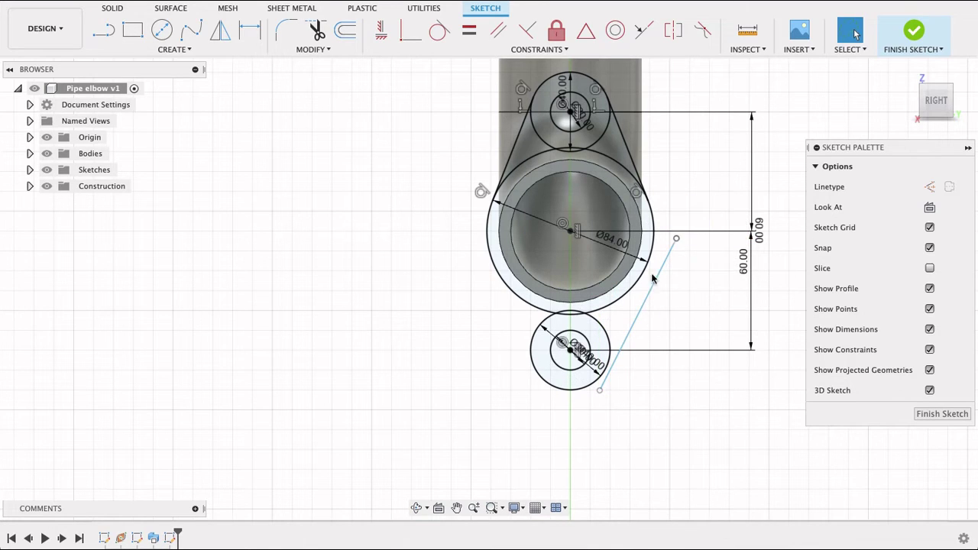
key(l)
click(550, 409)
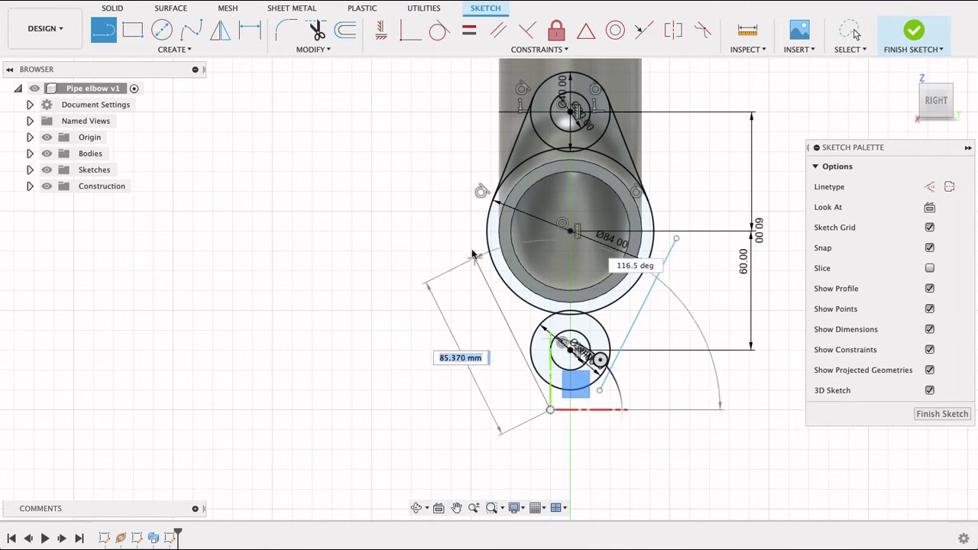
click(469, 224)
key(Escape)
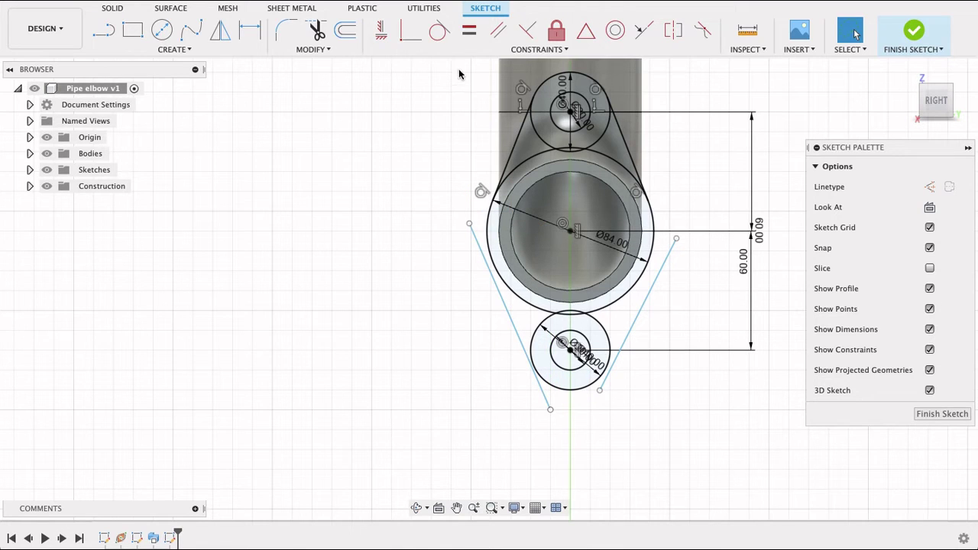
Make both lower side lines tangent to the Ø84 circle and the lower Ø40 circle.
click(441, 31)
click(494, 278)
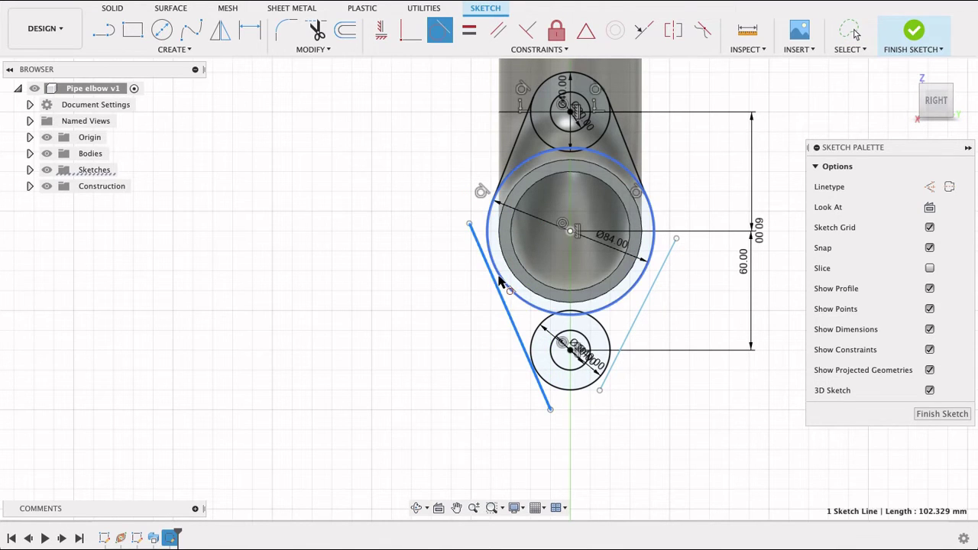
click(506, 284)
click(551, 396)
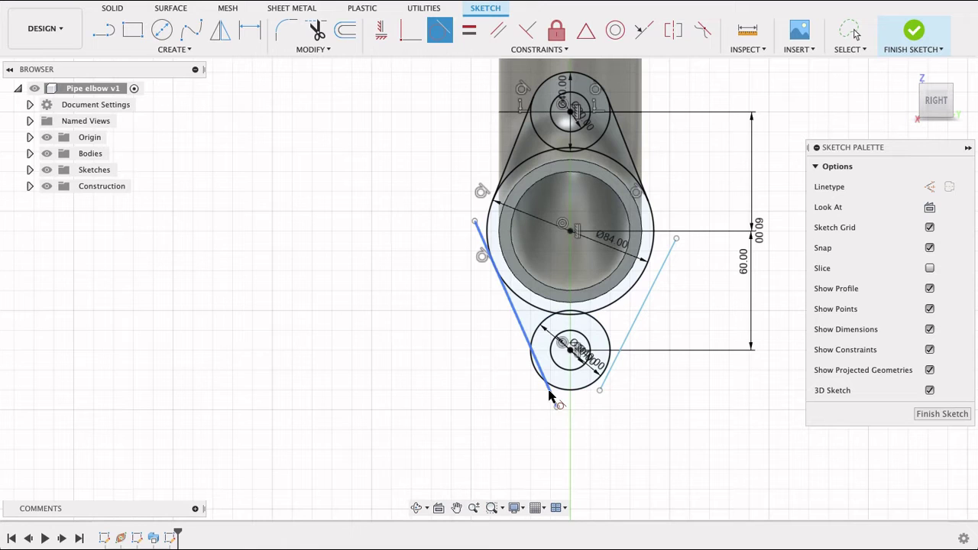
click(535, 377)
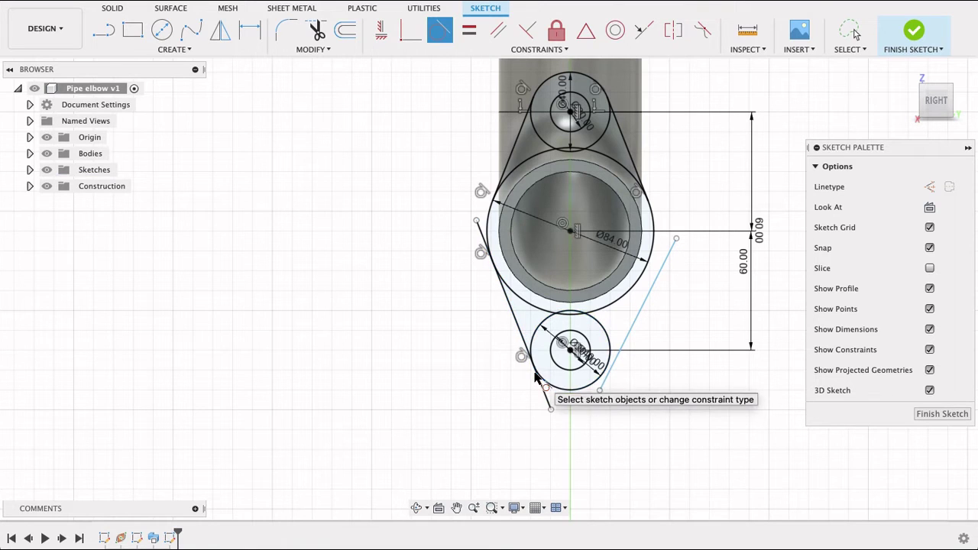
click(610, 376)
click(612, 385)
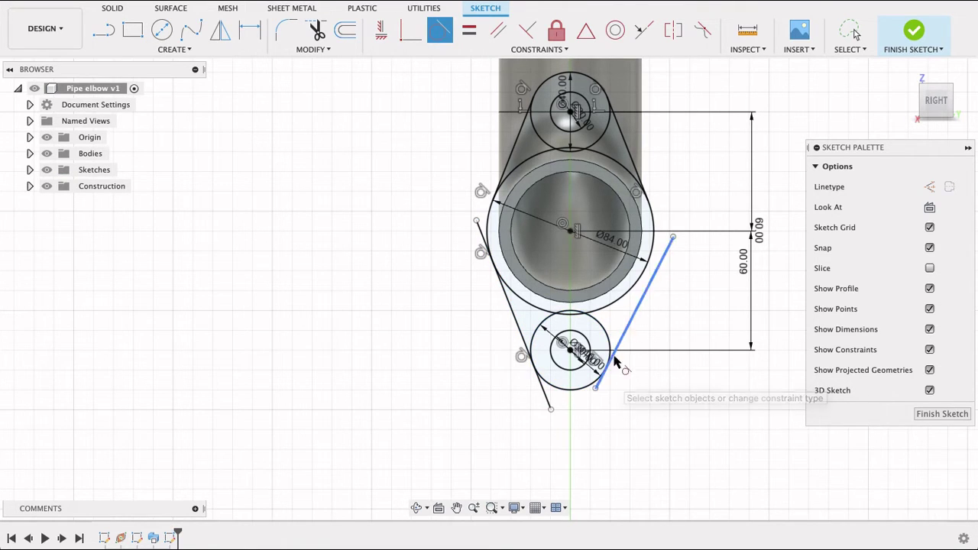
click(648, 279)
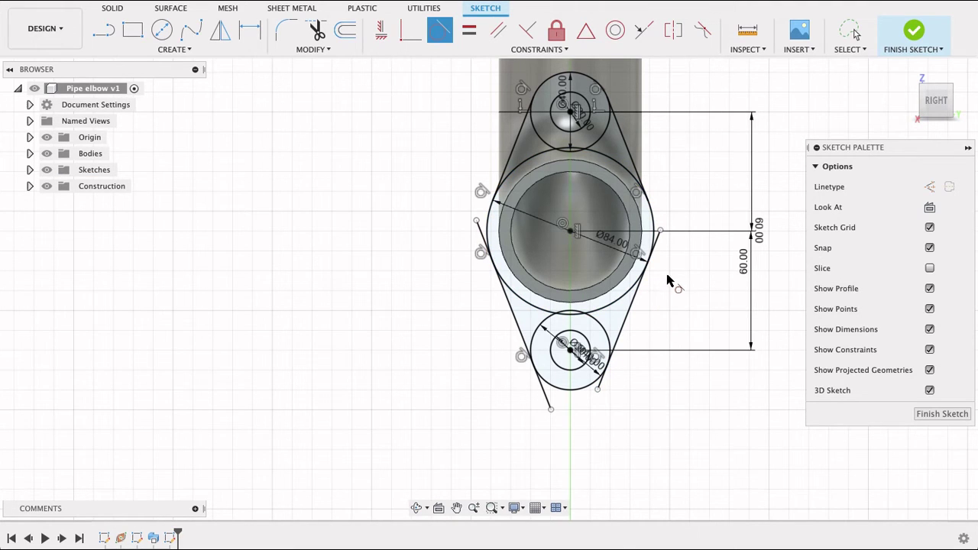
Trim the lower tails of both tangent lines and the upper tail of the left line.
scroll(667, 281, up, 2)
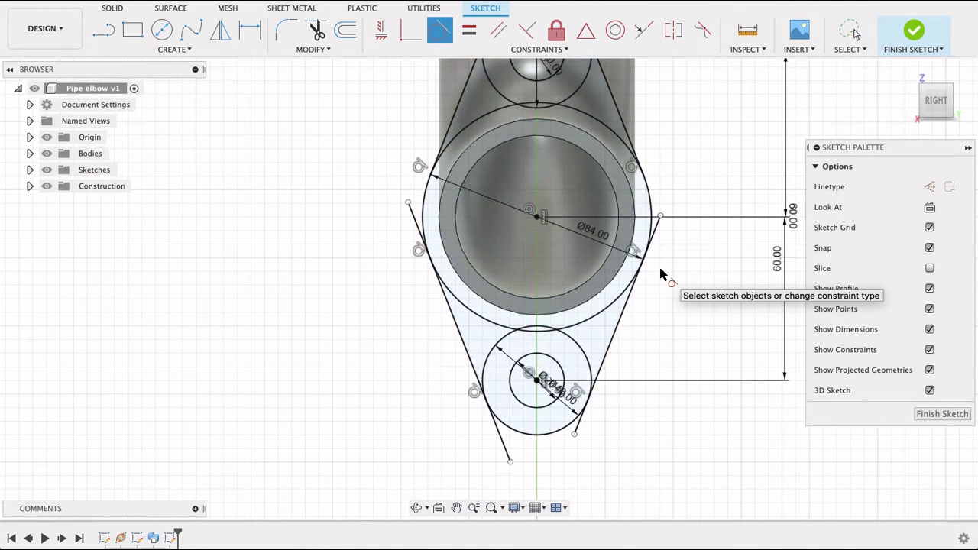
key(t)
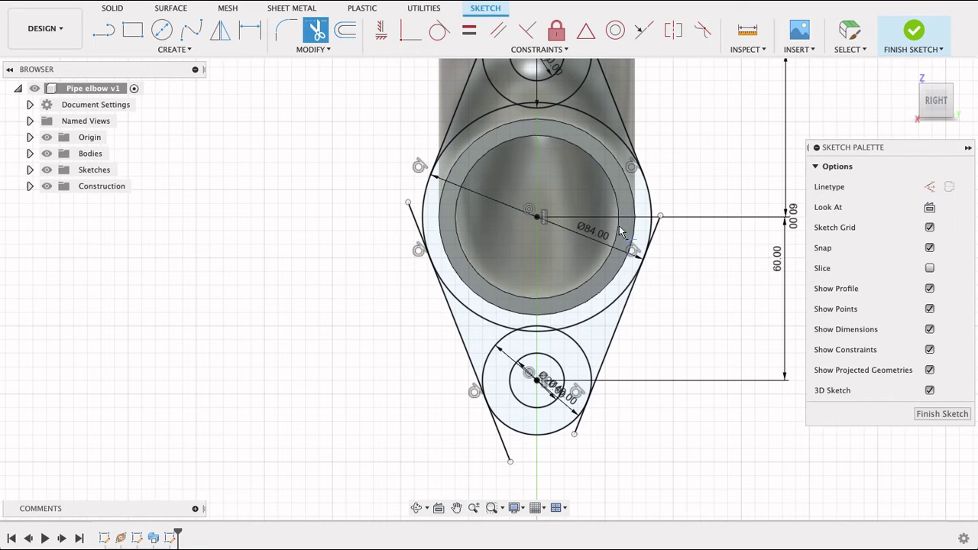
click(579, 430)
click(509, 456)
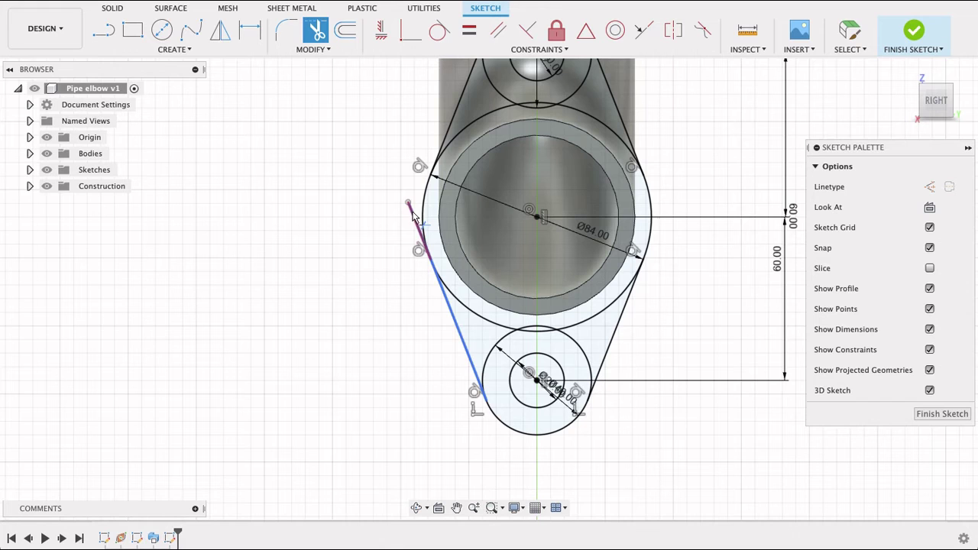
click(415, 208)
scroll(519, 193, down, 3)
Trim away the Ø84 circle's arcs inside the upper and lower tangent lines.
mouse_move(615, 134)
middle_down()
mouse_move(626, 118)
mouse_move(600, 222)
middle_up()
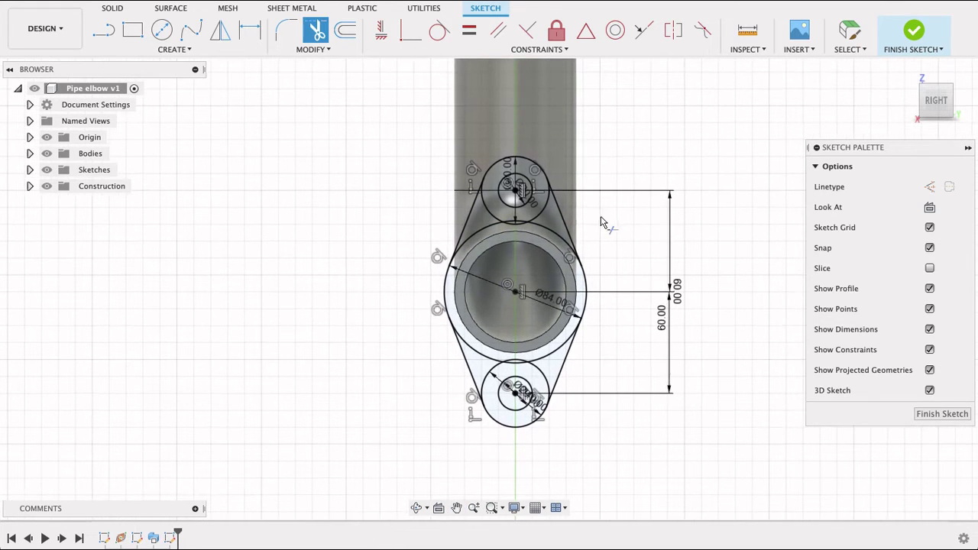
click(502, 204)
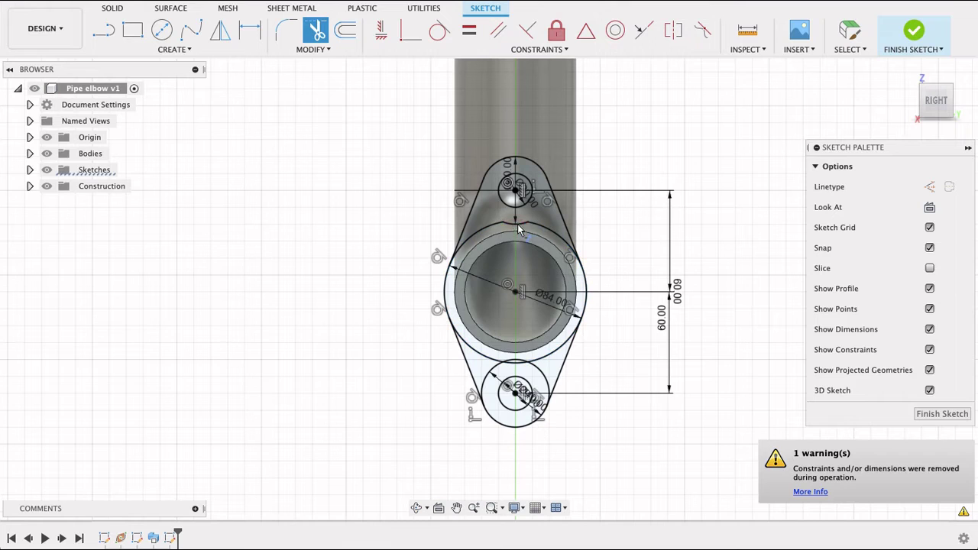
click(517, 223)
click(544, 229)
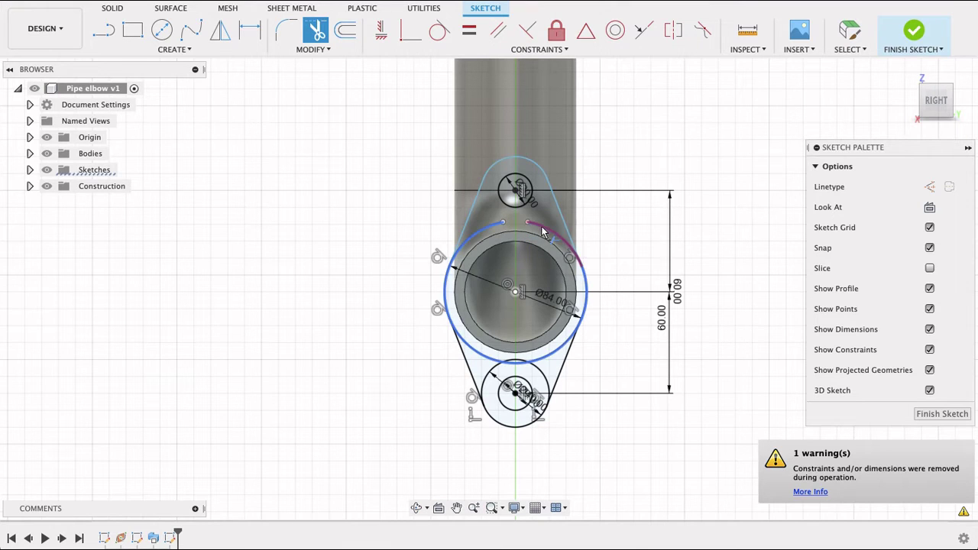
click(489, 230)
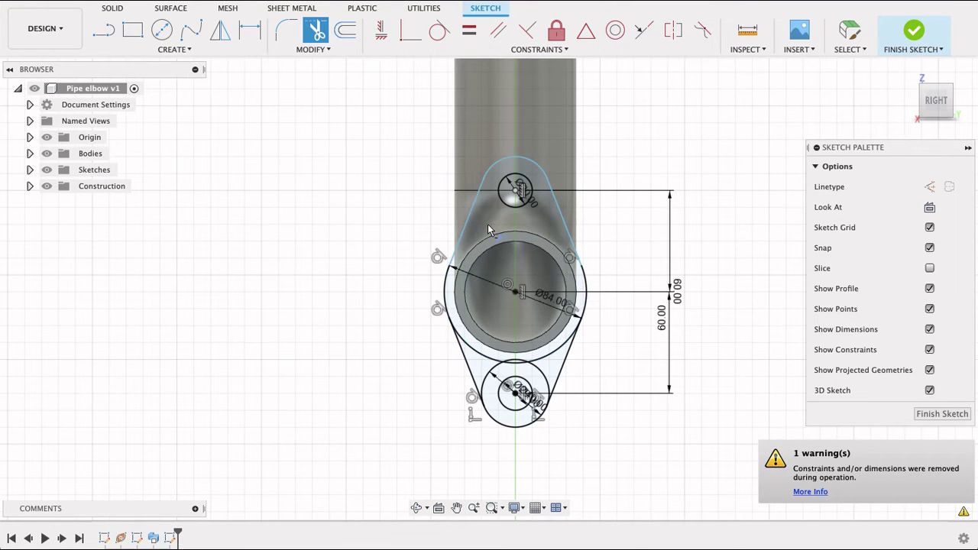
click(545, 354)
click(516, 369)
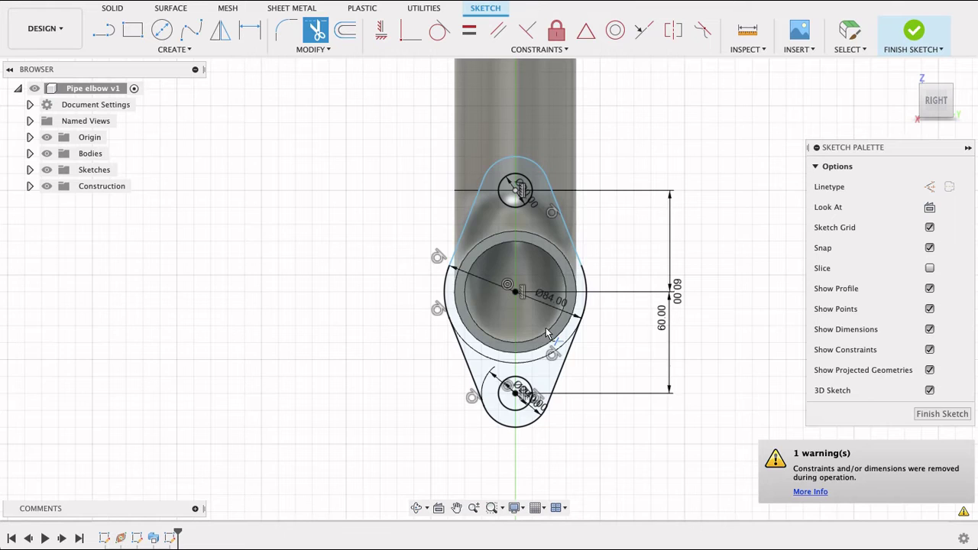
Finish the flange sketch.
scroll(764, 421, down, 3)
mouse_move(764, 421)
middle_down()
mouse_move(731, 382)
mouse_move(885, 440)
middle_up()
click(949, 417)
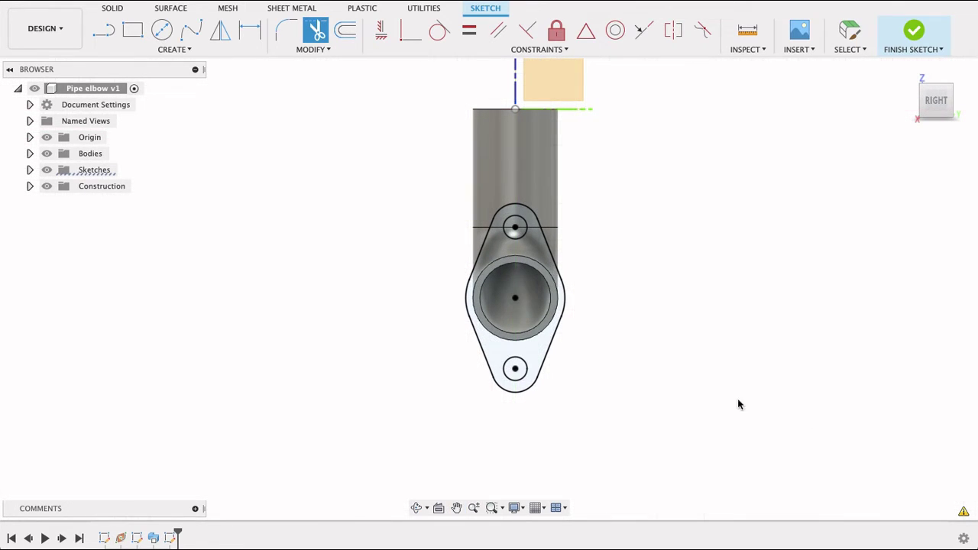
Extrude the lobed flange profile 10 mm back along the pipe, joined to the elbow body.
click(502, 3)
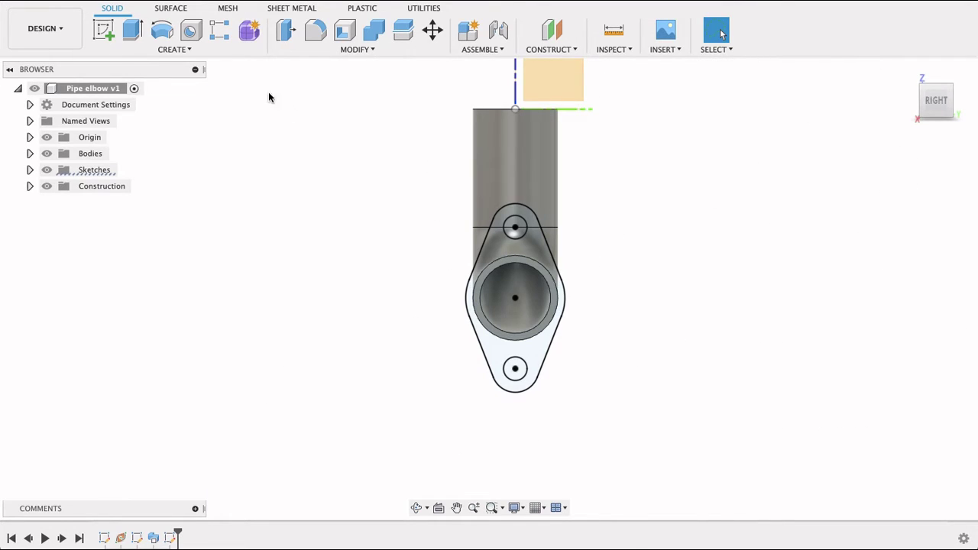
click(133, 30)
click(493, 252)
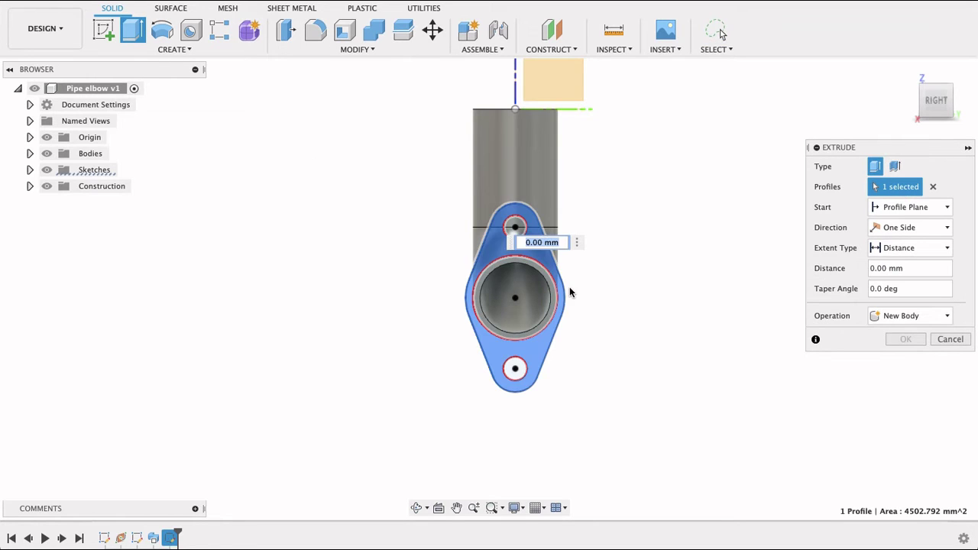
shift+middle_drag(660, 332, 769, 336)
drag(640, 305, 626, 304)
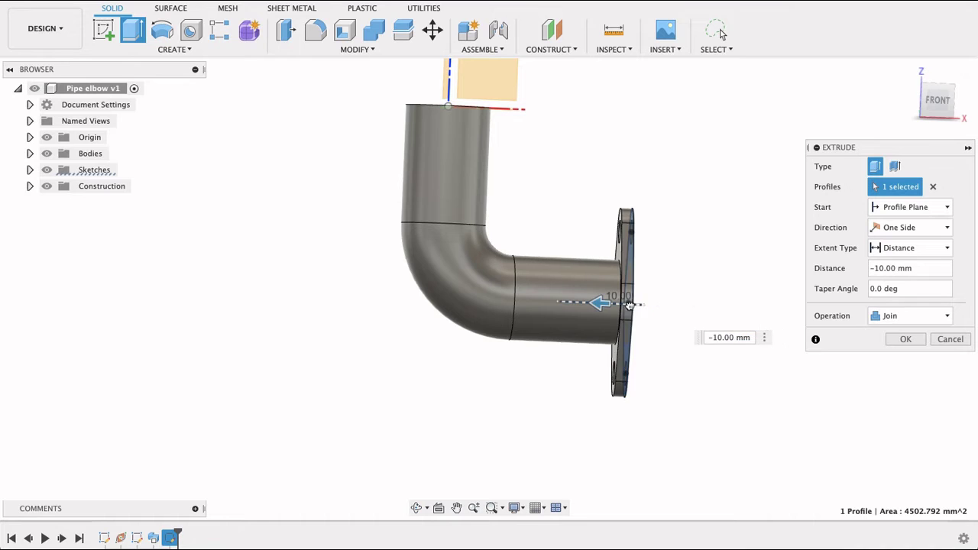
mouse_move(872, 378)
shift+middle_down()
mouse_move(807, 387)
mouse_move(886, 371)
shift+middle_up()
click(909, 341)
shift+middle_drag(738, 382, 676, 364)
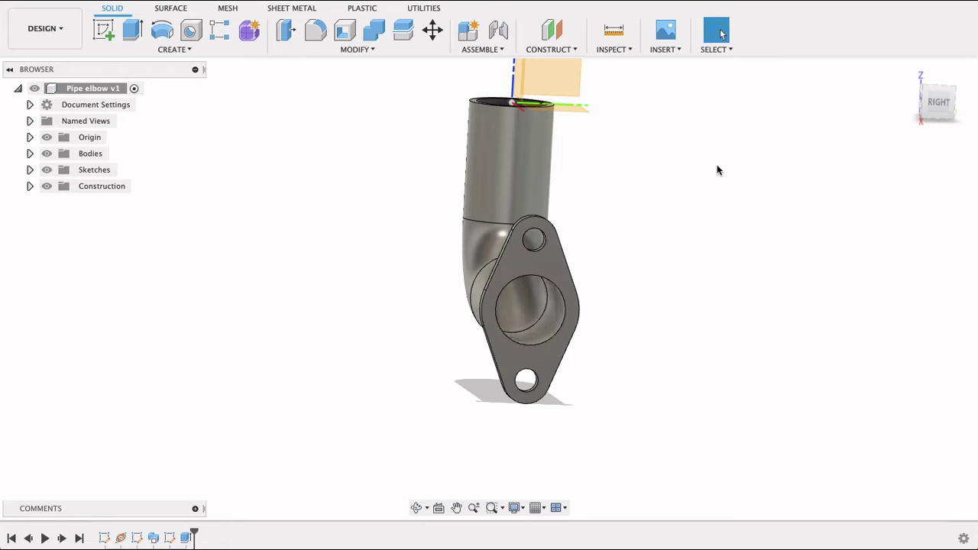
shift+middle_drag(705, 153, 698, 247)
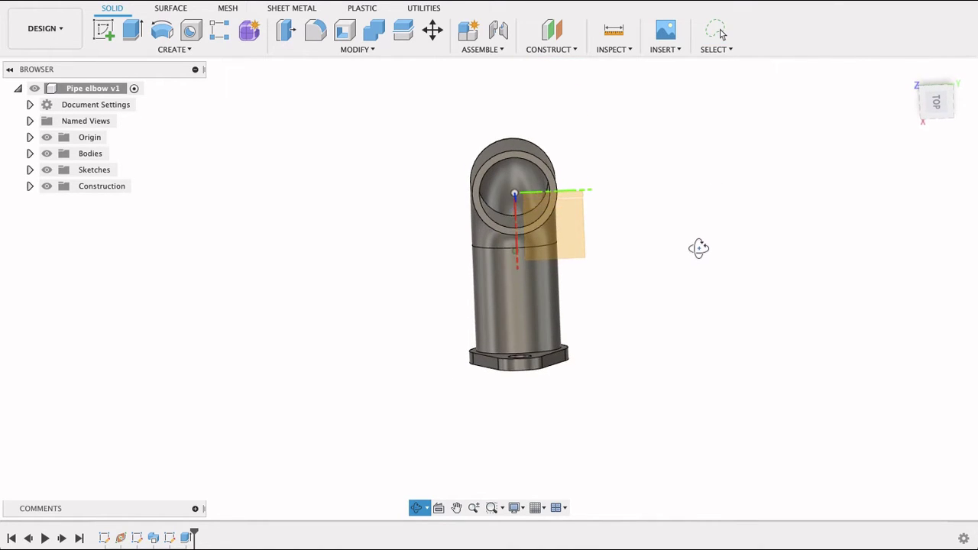
Start a new sketch on the pipe's other end face, viewed from the top.
click(932, 105)
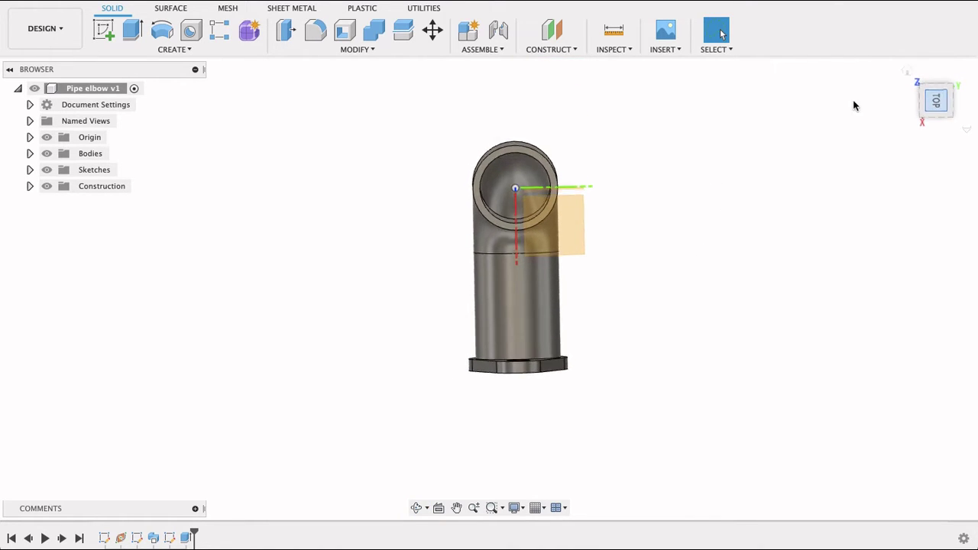
click(104, 34)
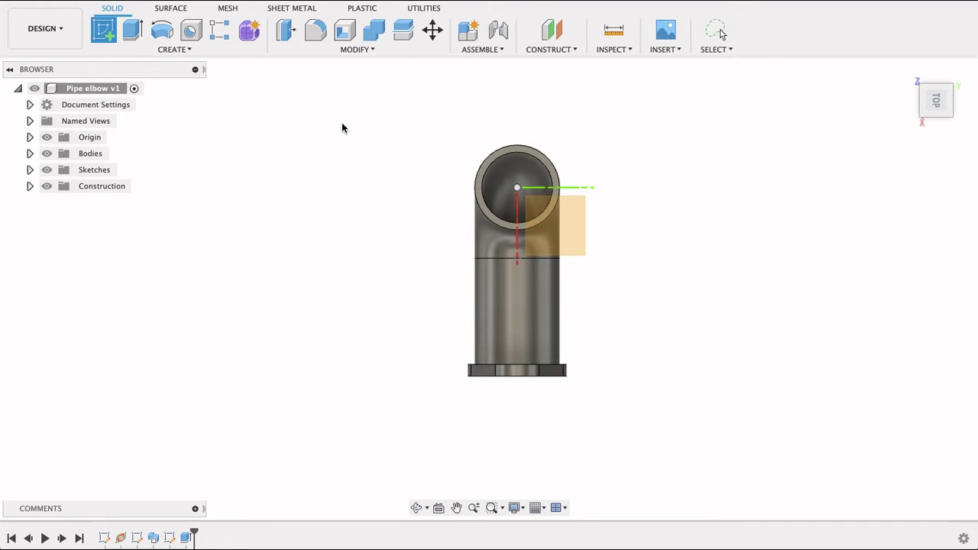
click(484, 170)
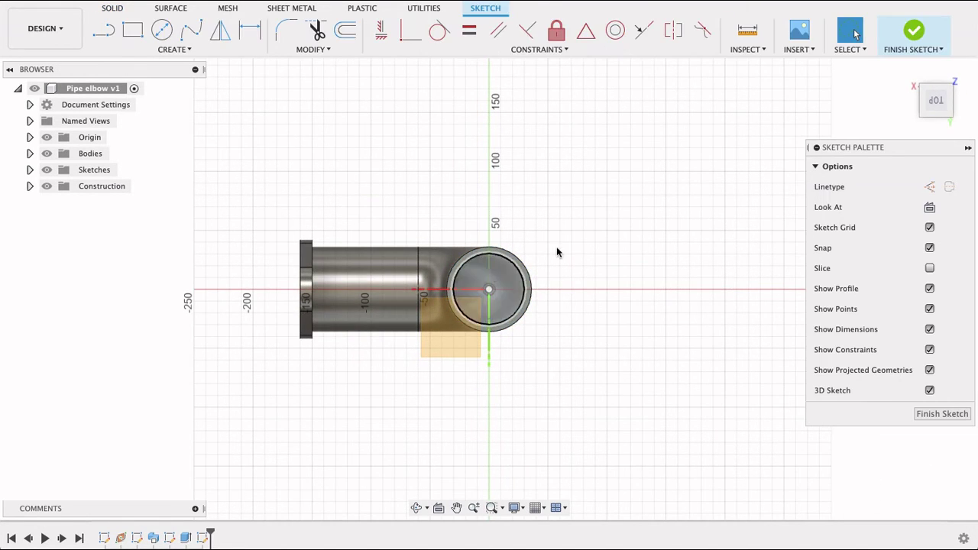
click(968, 83)
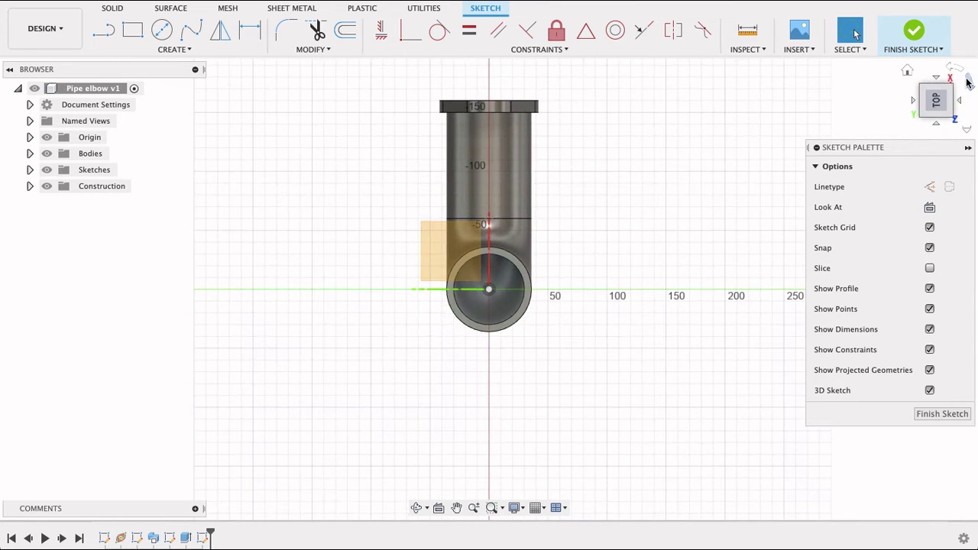
Draw an Ø84 mm circle centred on the sketch origin.
click(161, 29)
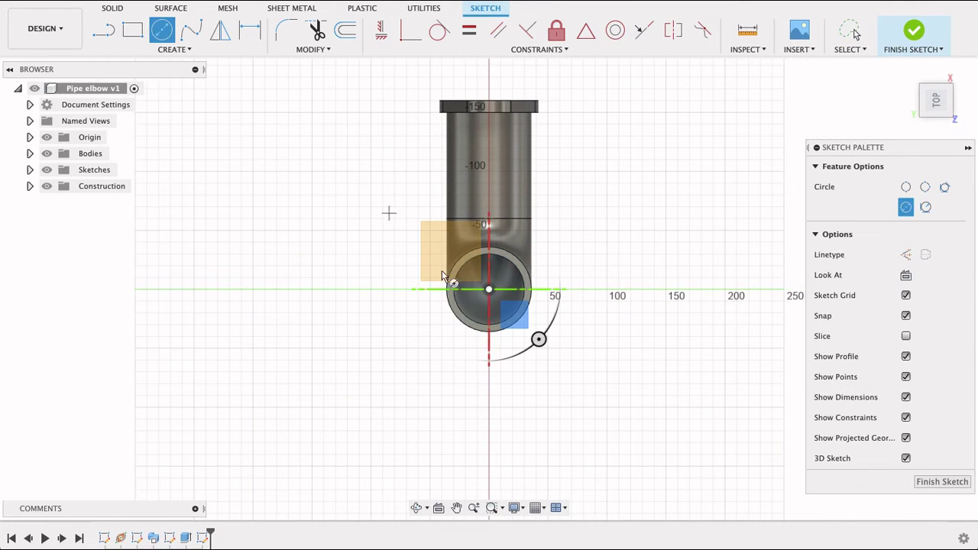
click(489, 290)
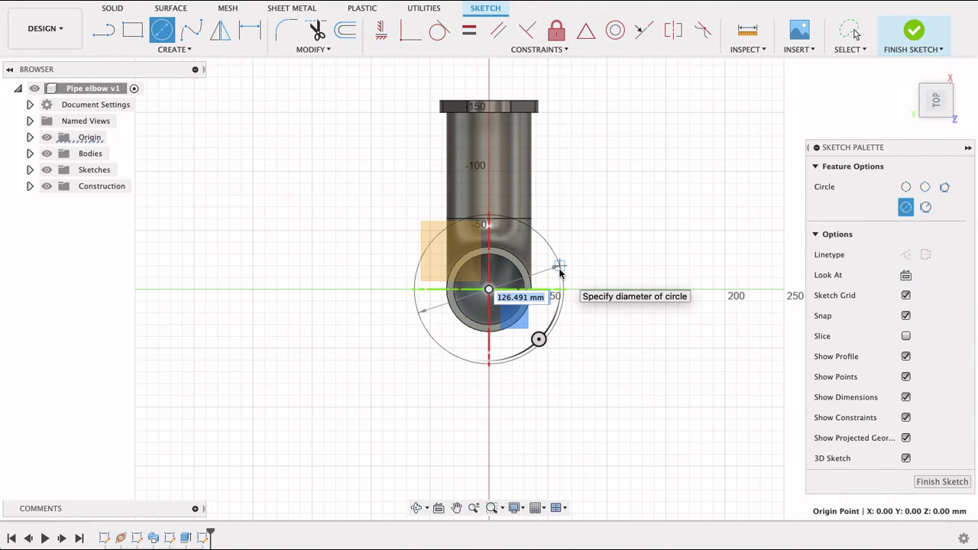
text(84)
key(Return)
key(Escape)
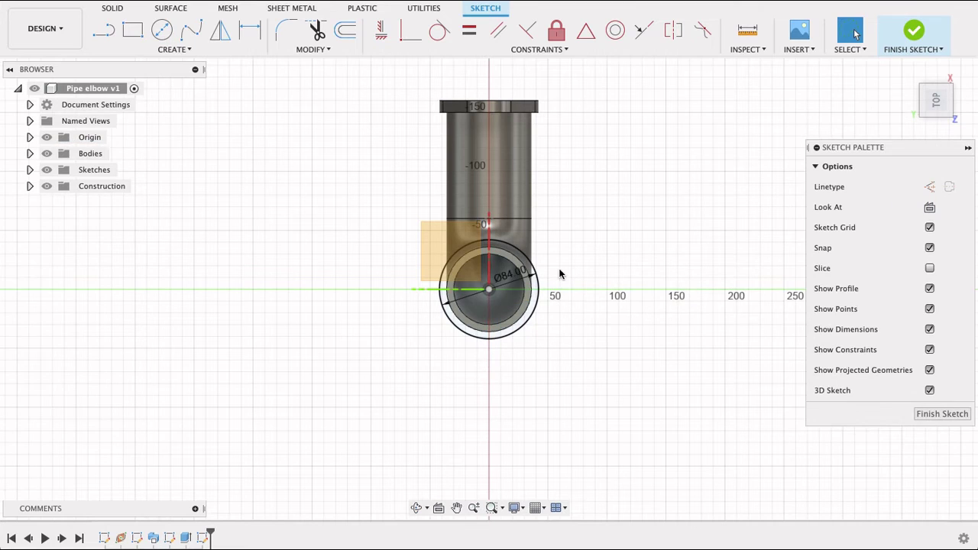
Draw two bolt-hole circles left of the pipe, correcting the first from Ø29 to Ø20.
key(c)
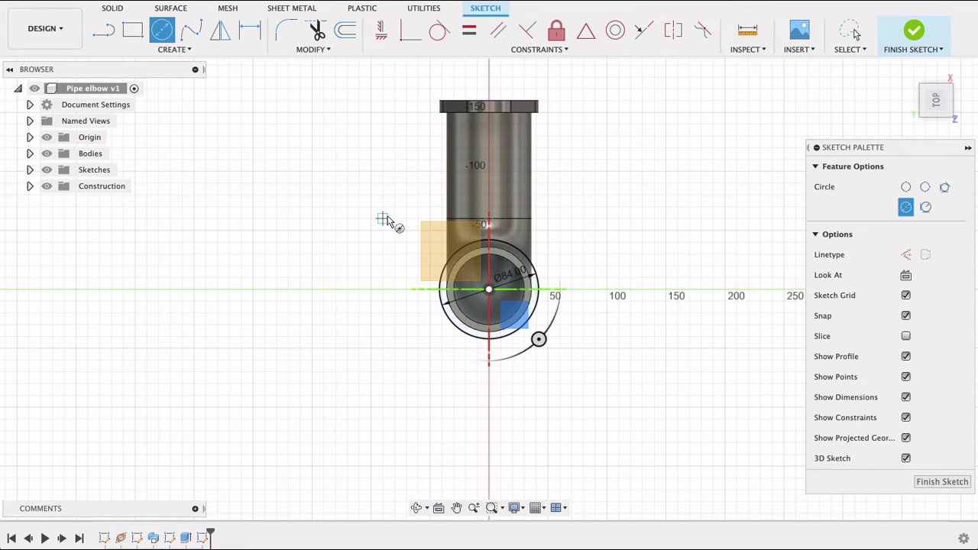
click(383, 220)
text(2)
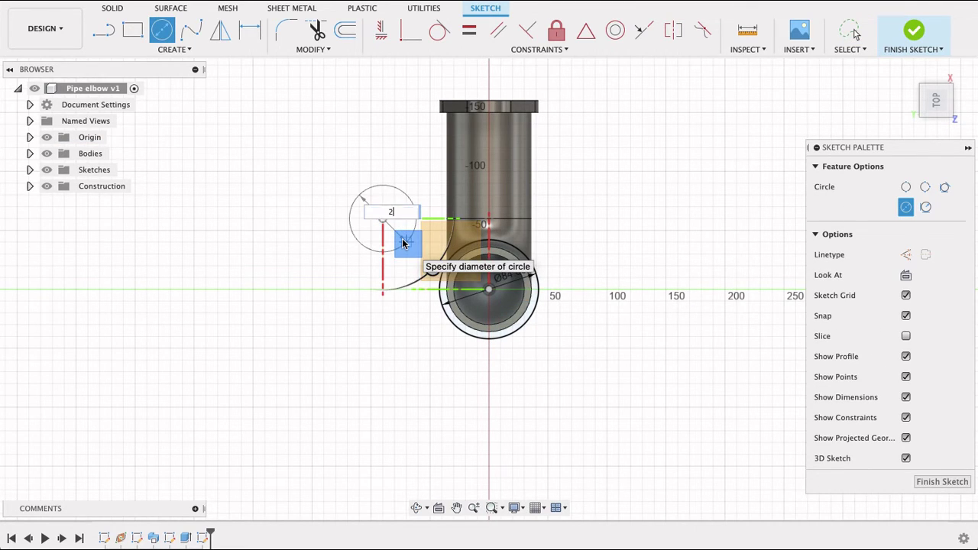
text(9)
key(Return)
key(Escape)
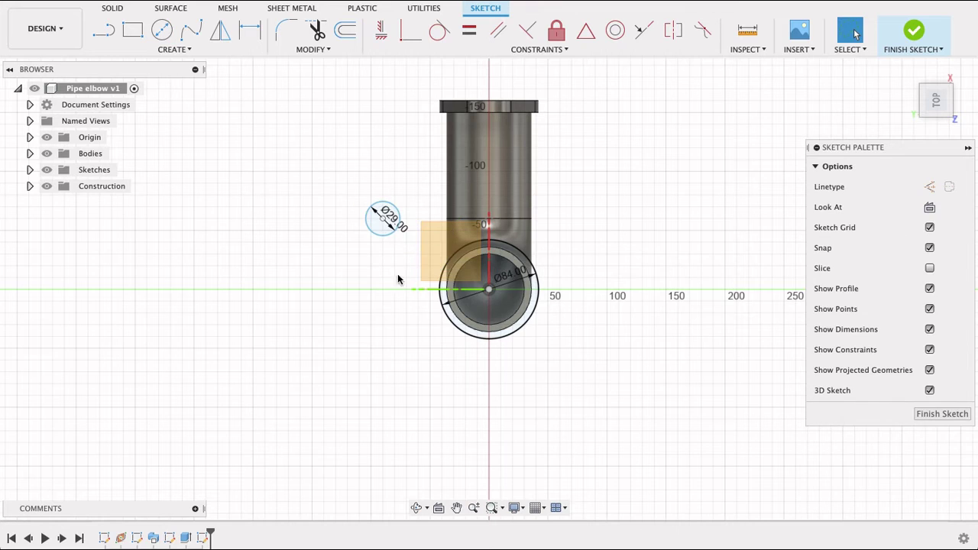
key(c)
click(395, 383)
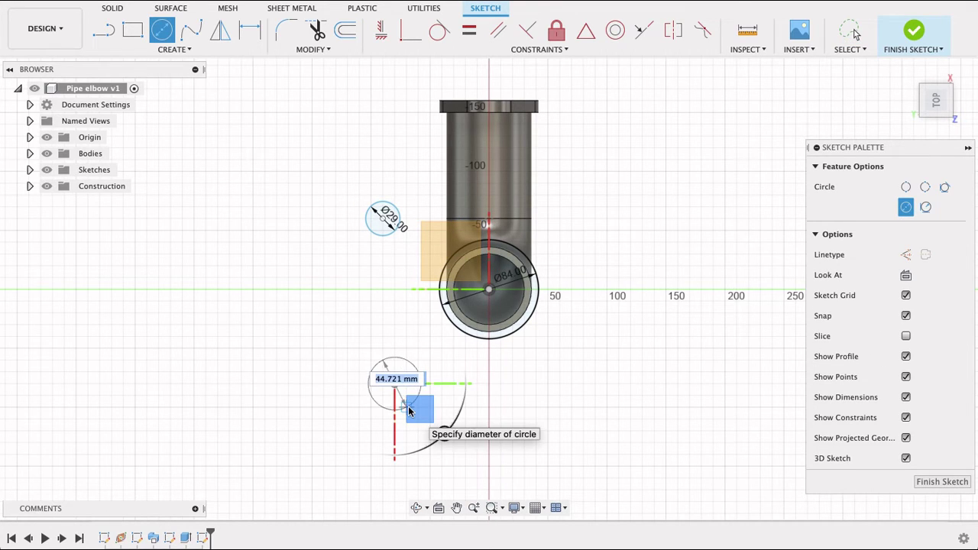
text(20)
key(Return)
key(Escape)
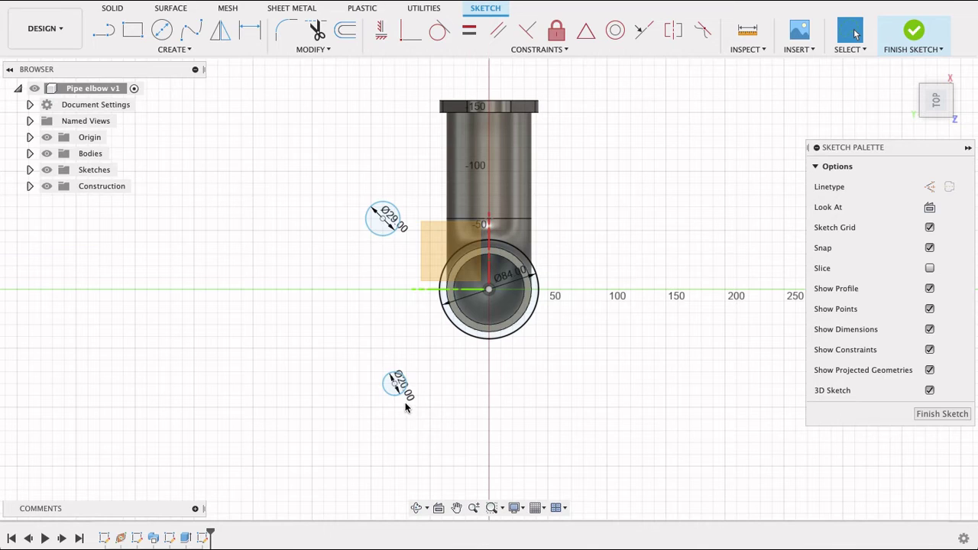
double_click(395, 221)
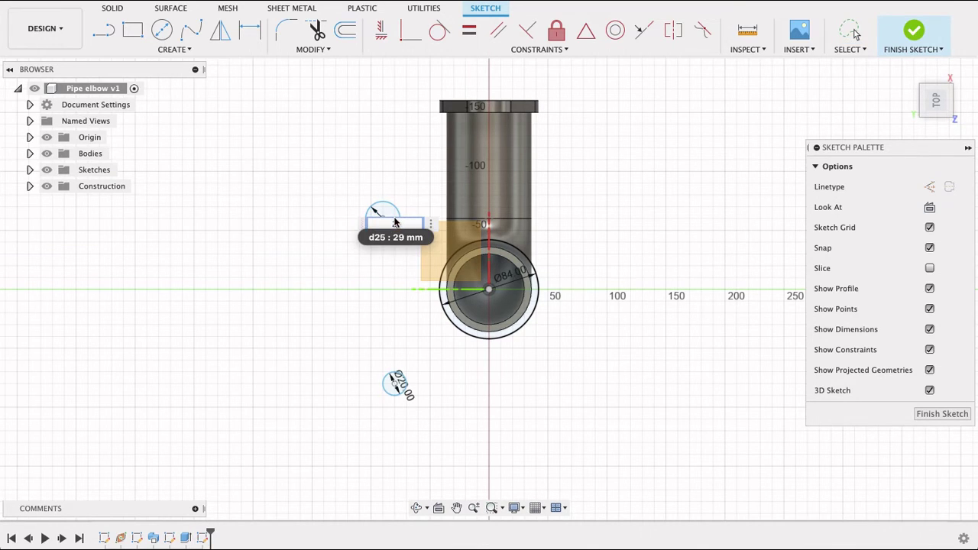
text(20)
key(Return)
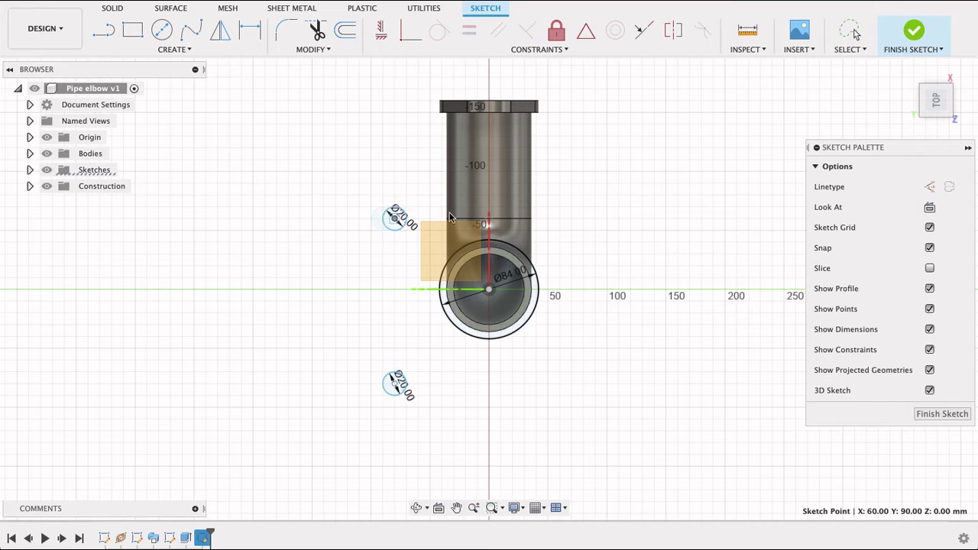
Move both Ø20 circles near the axis and align their centres vertically with the origin.
drag(384, 223, 478, 212)
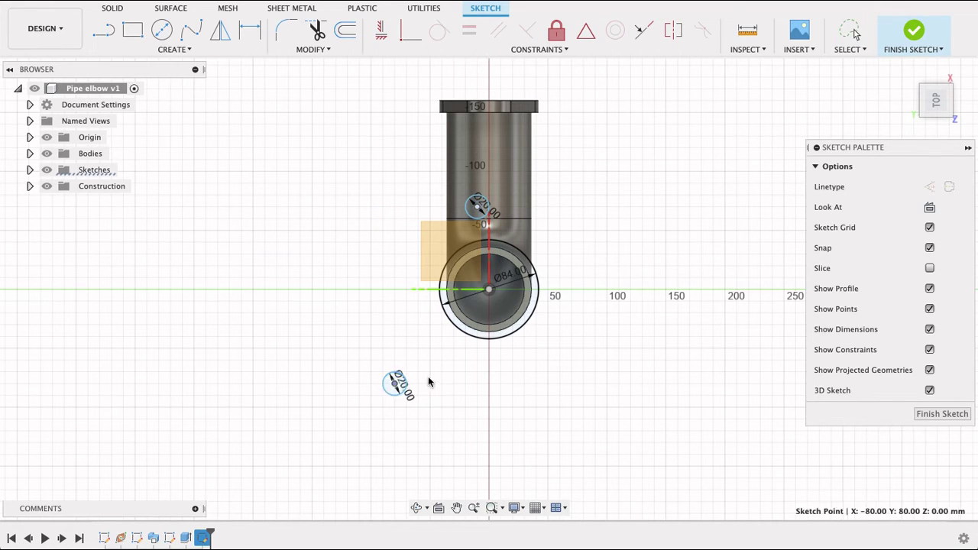
drag(393, 384, 475, 365)
scroll(520, 359, up, 2)
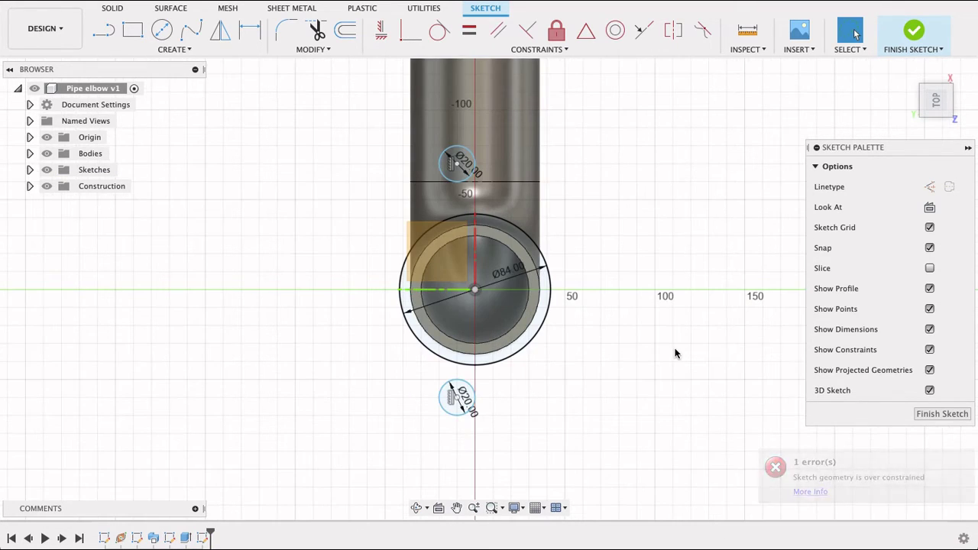
click(381, 30)
click(458, 164)
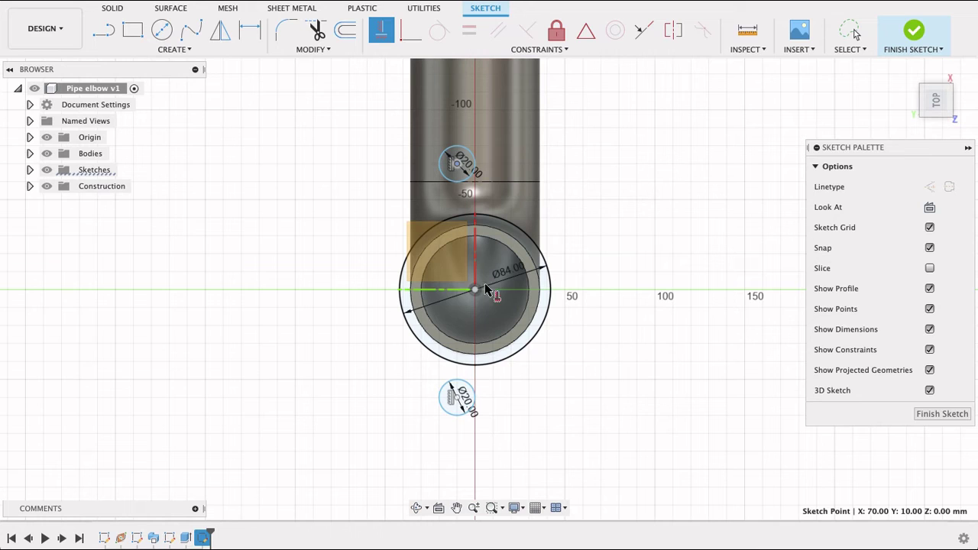
click(475, 291)
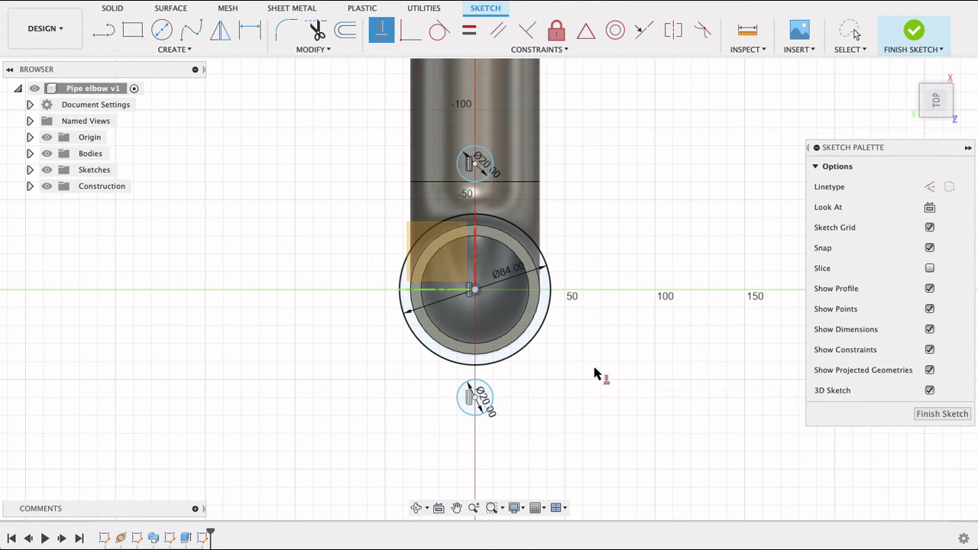
Dimension the lower bolt-hole centre 60 mm below the pipe centre and the circles 120 mm apart.
key(d)
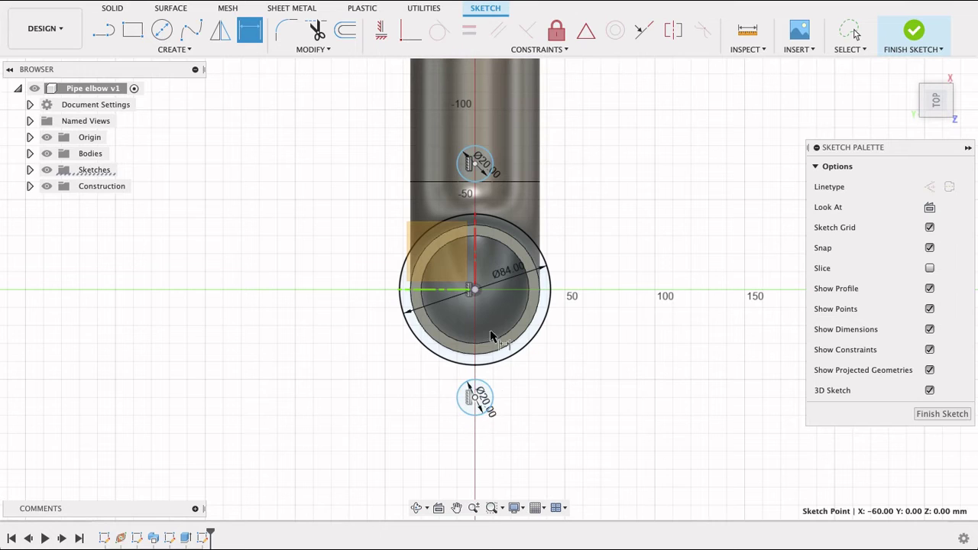
click(476, 291)
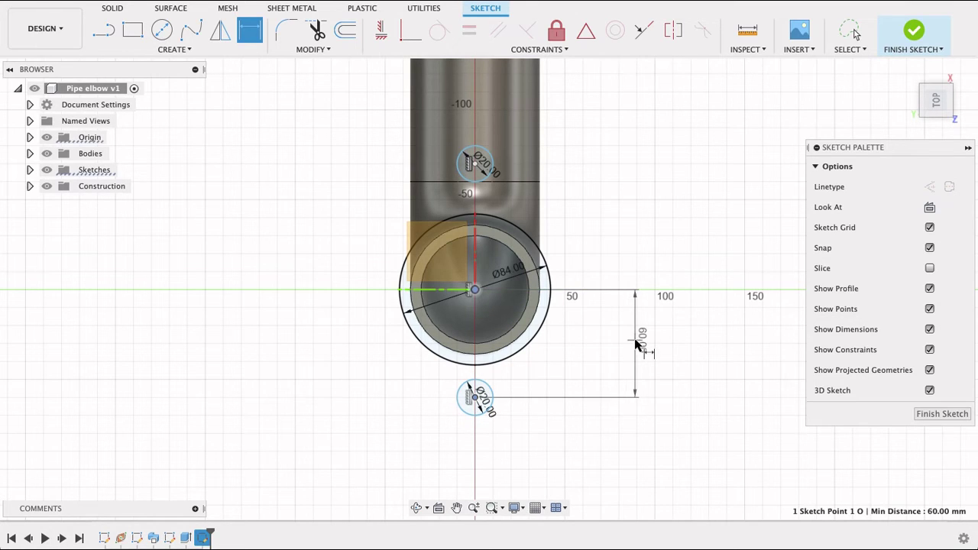
click(636, 344)
key(Return)
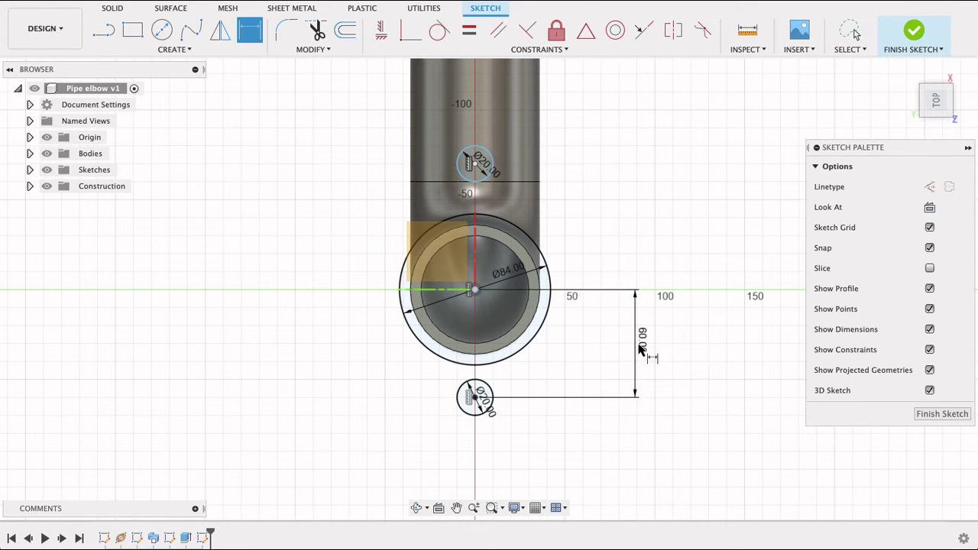
click(474, 164)
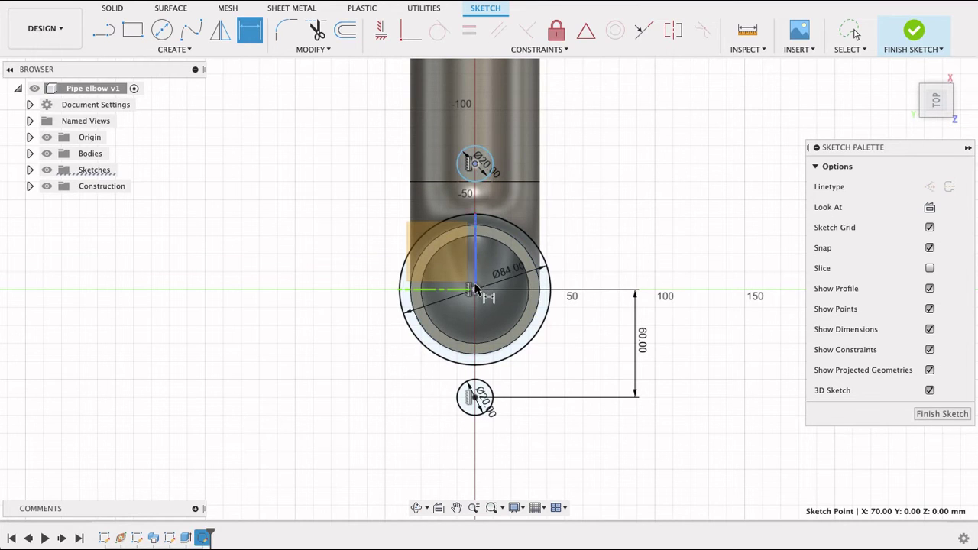
click(475, 397)
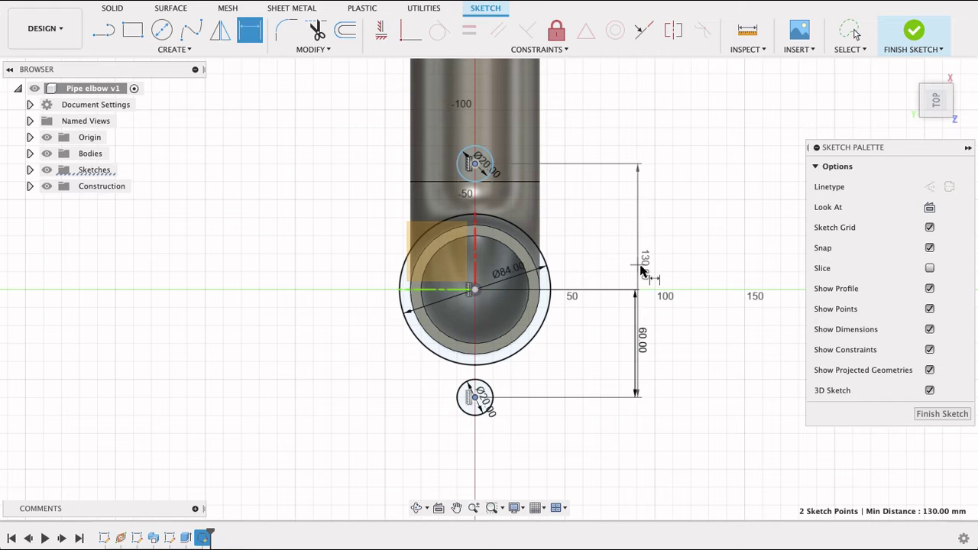
click(643, 271)
text(12)
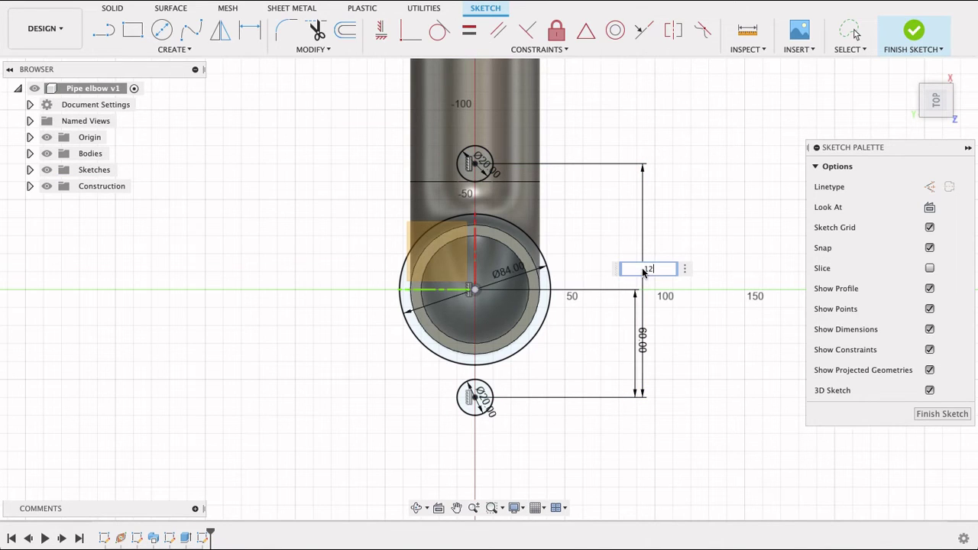
text(0)
key(Return)
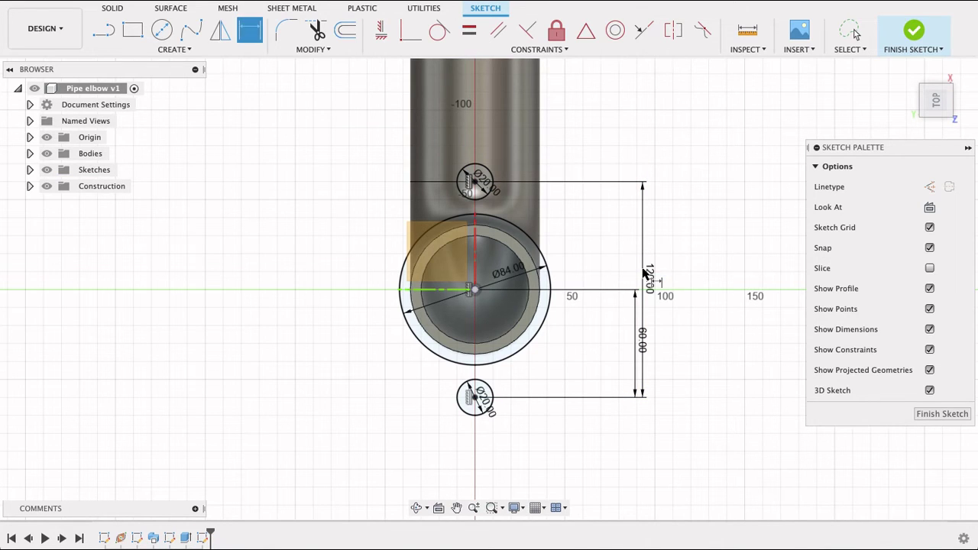
Change the 60 mm distance to 50 mm, then set it back to 60 mm.
double_click(636, 346)
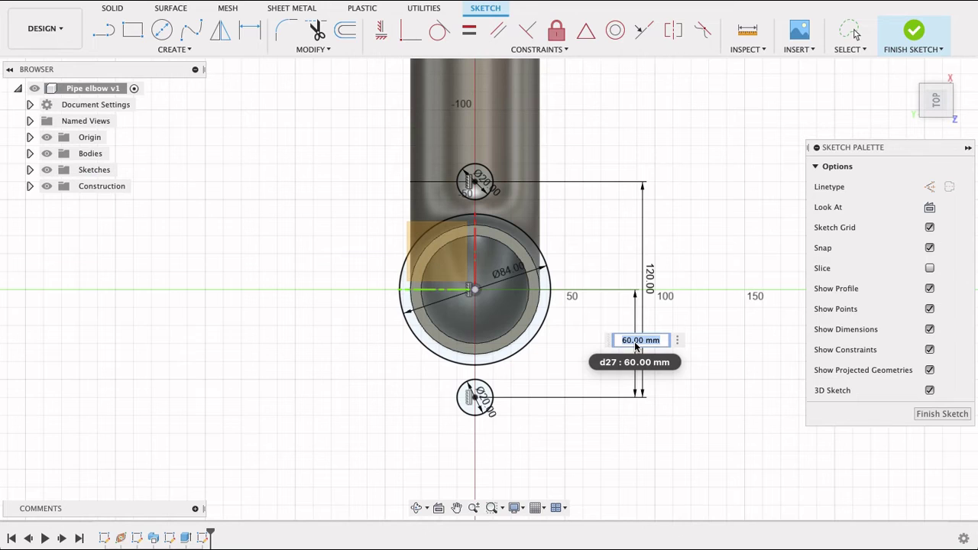
key(Return)
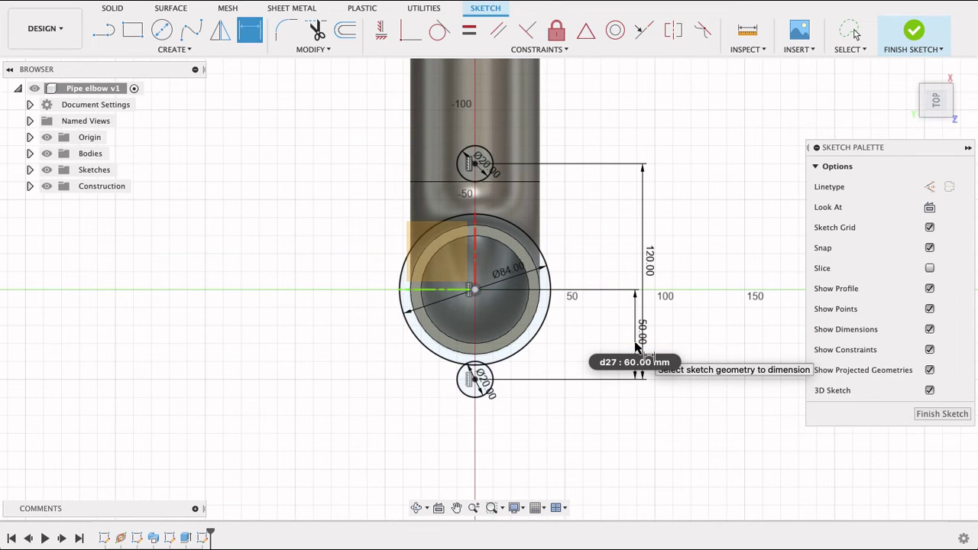
double_click(636, 345)
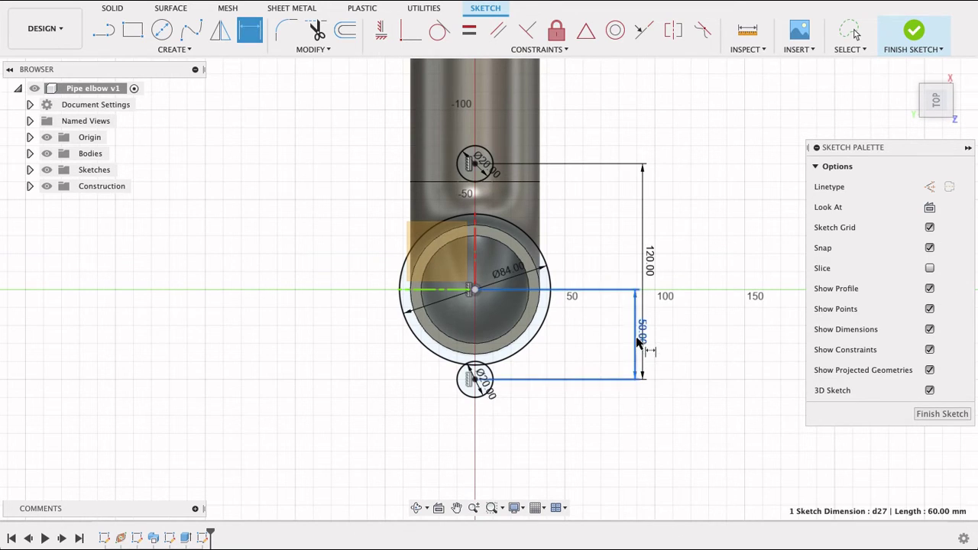
text(60)
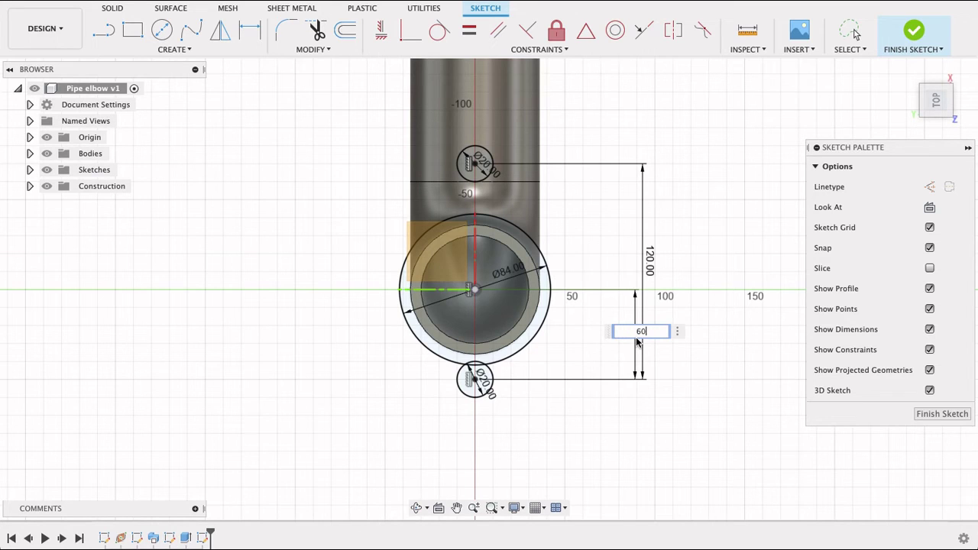
key(Return)
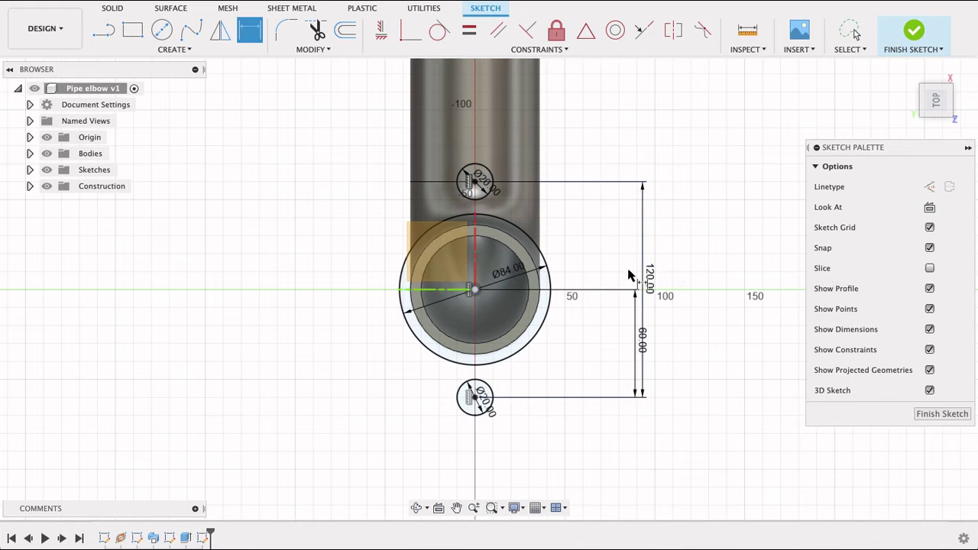
Draw Ø40 mm circles concentric with the upper and lower Ø20 bolt holes.
key(c)
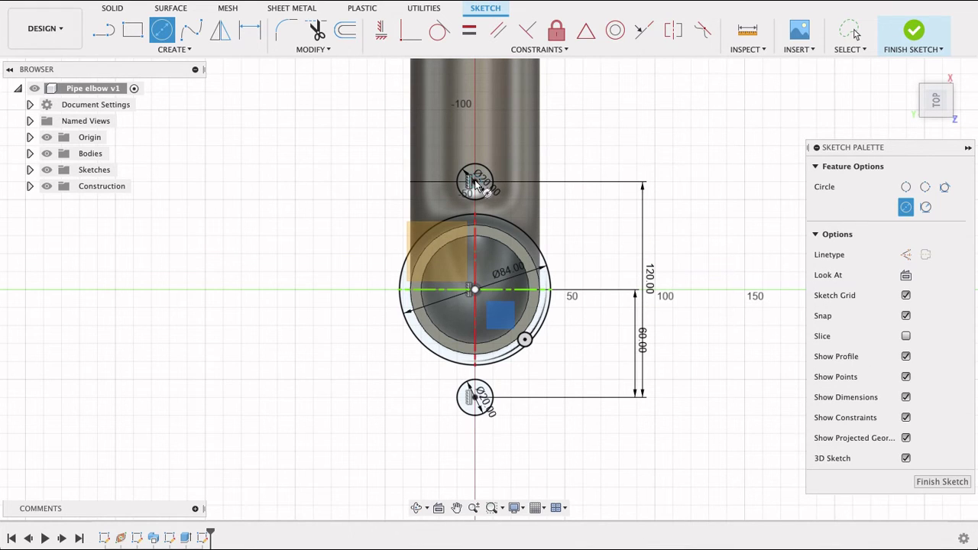
click(476, 182)
text(4)
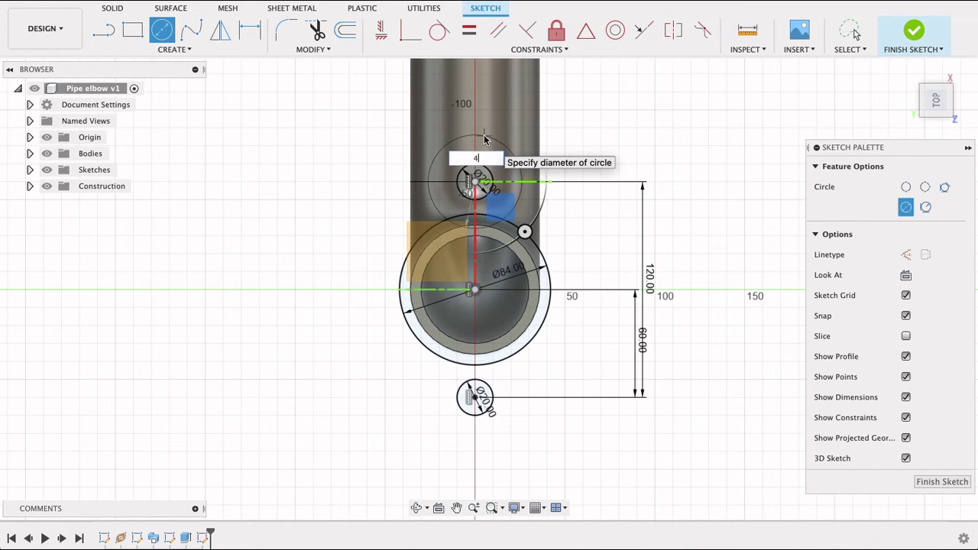
text(0)
key(Return)
key(Escape)
key(c)
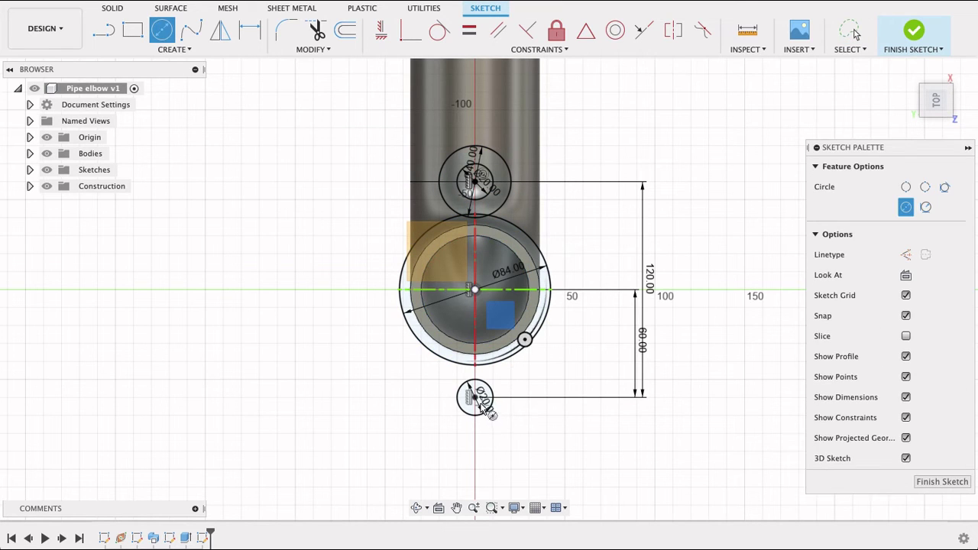
click(476, 397)
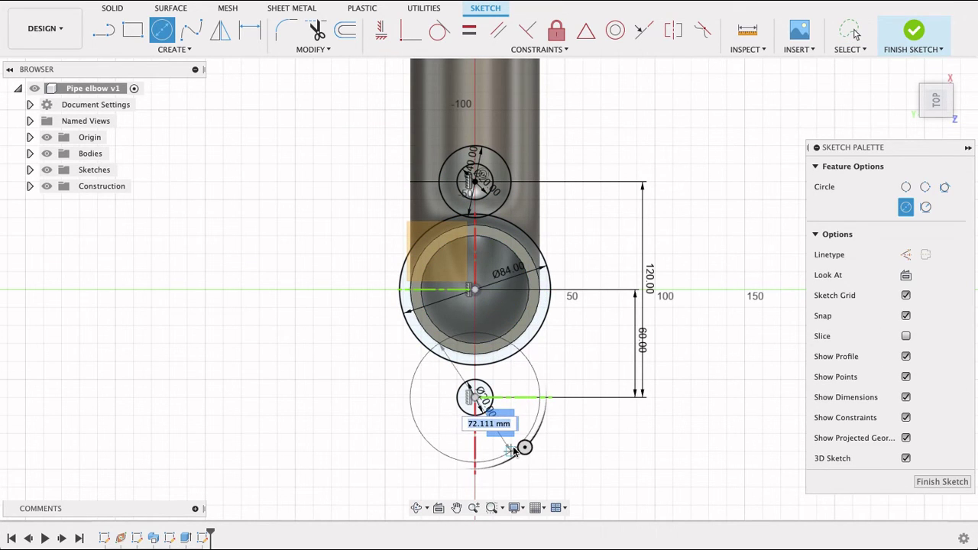
text(40)
key(Return)
key(Escape)
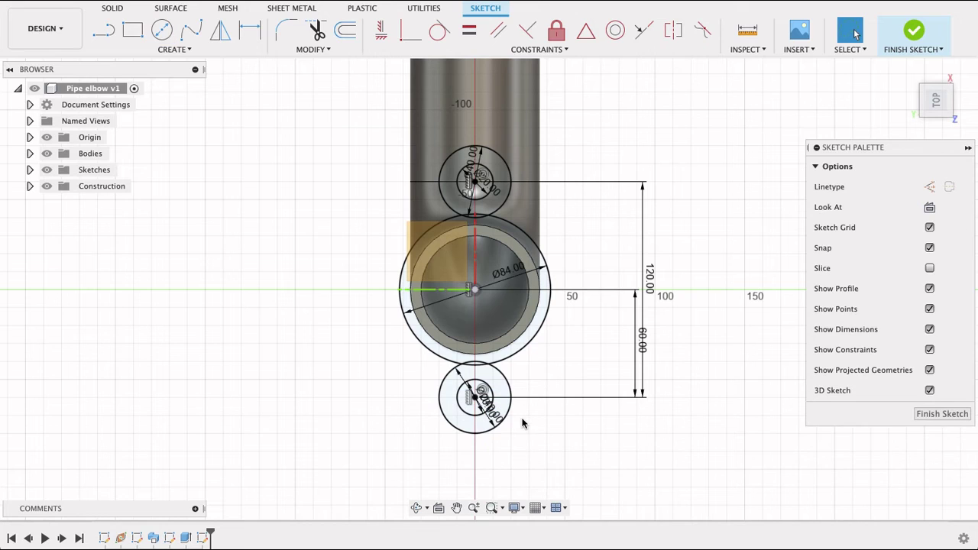
Draw two slanted side lines left and right of the lower Ø40 circle.
key(l)
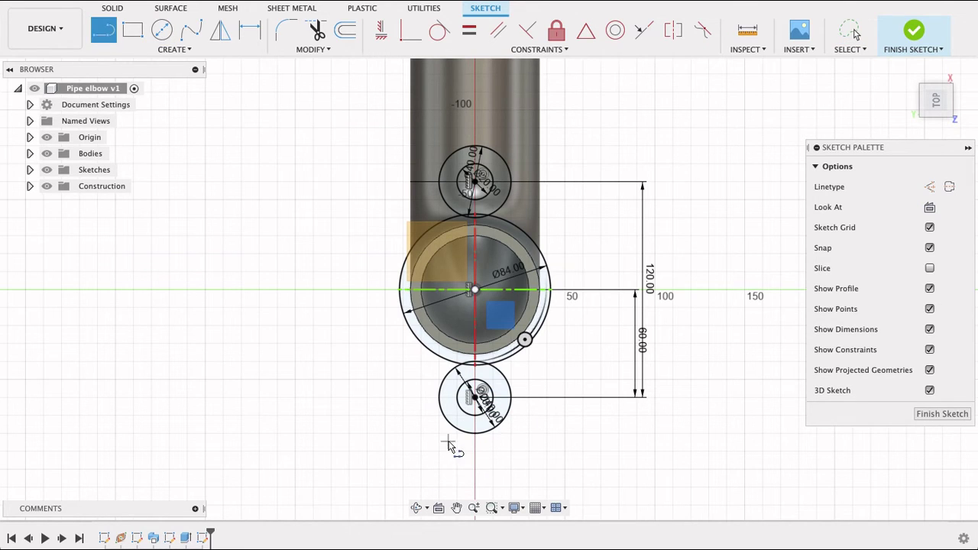
drag(450, 441, 405, 369)
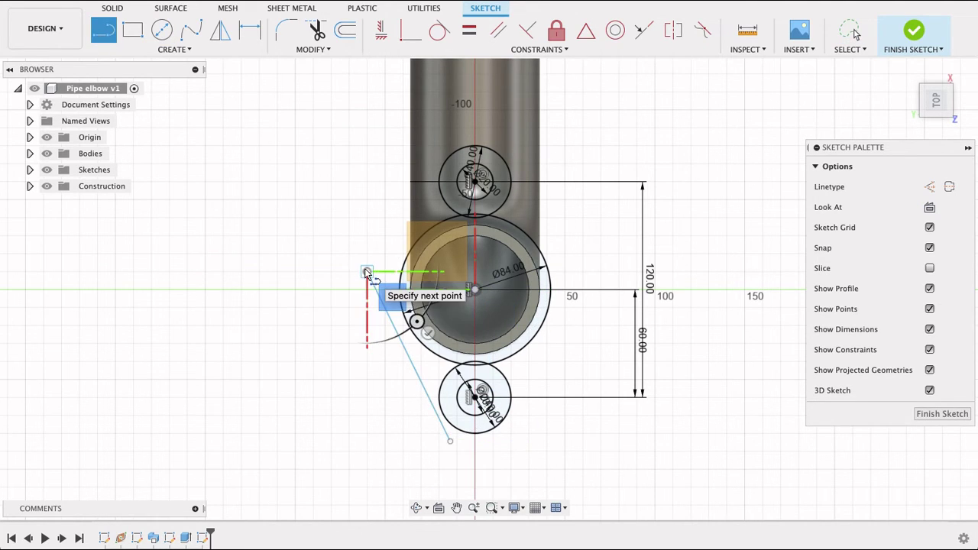
double_click(367, 272)
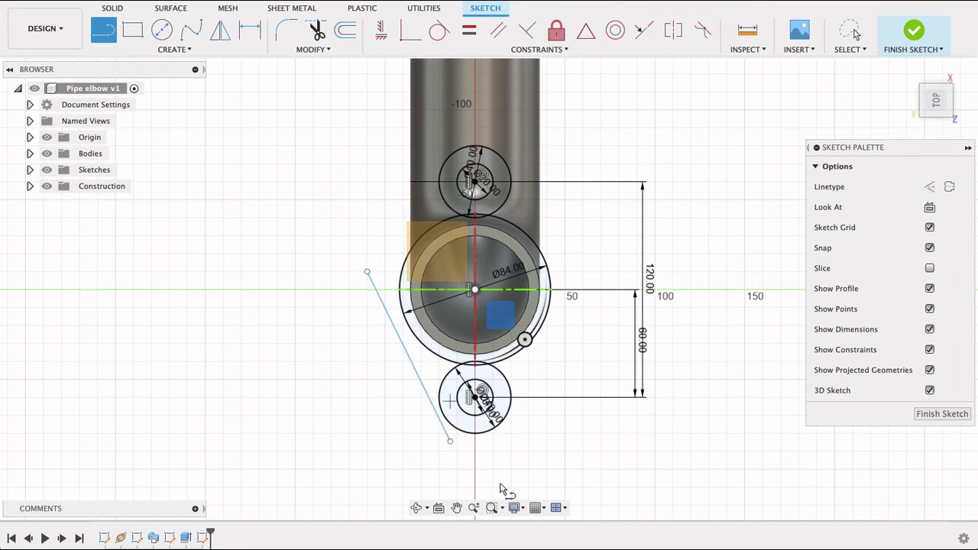
click(502, 442)
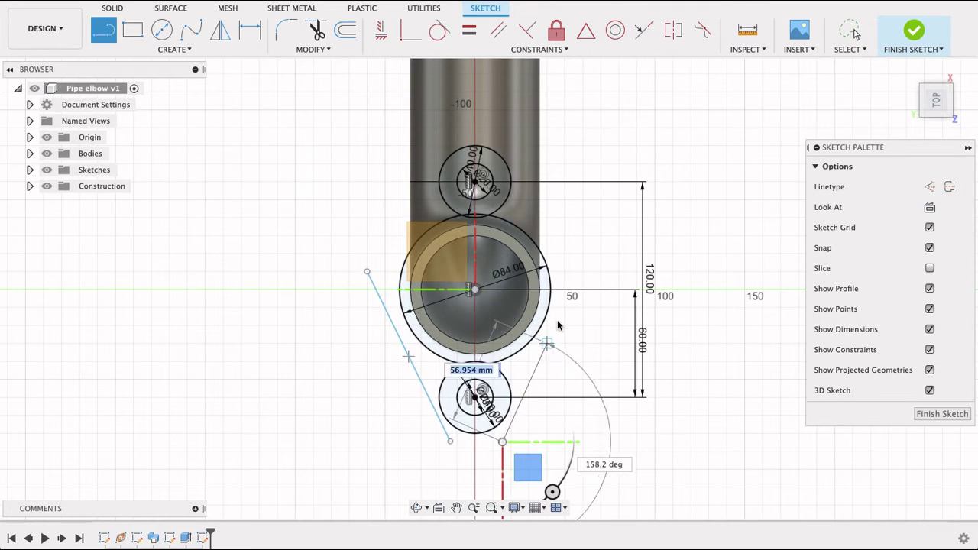
click(566, 299)
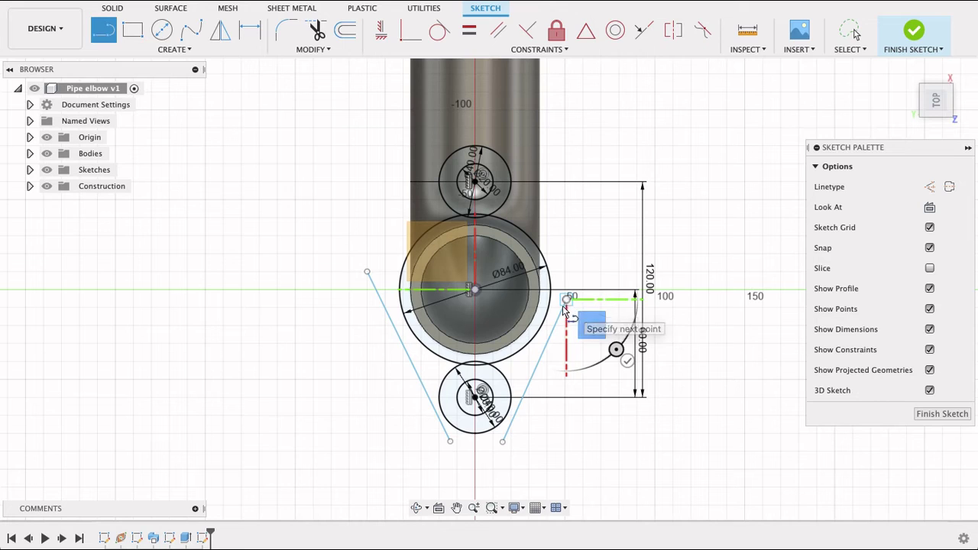
key(Escape)
Make both side lines tangent to the Ø84 circle and the lower Ø40 circle.
click(439, 29)
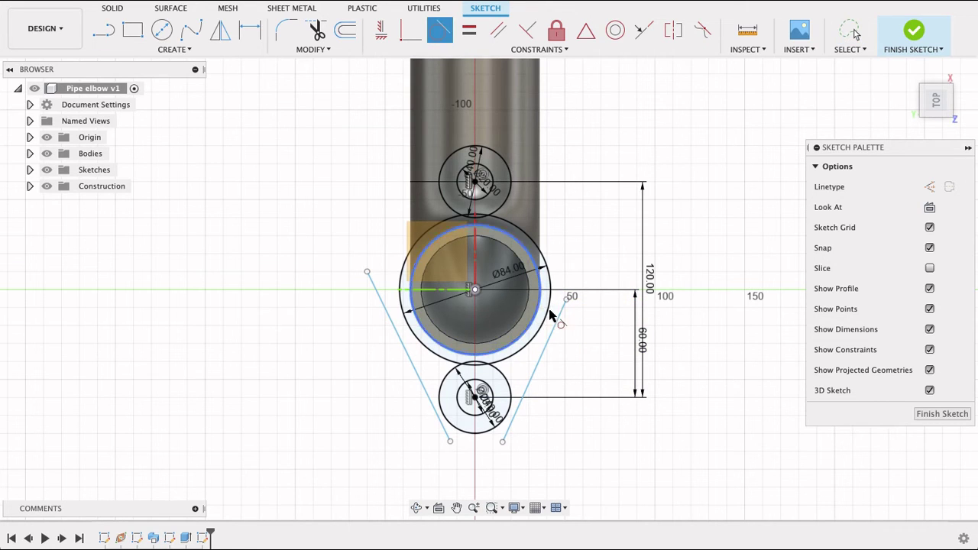
click(554, 324)
click(546, 315)
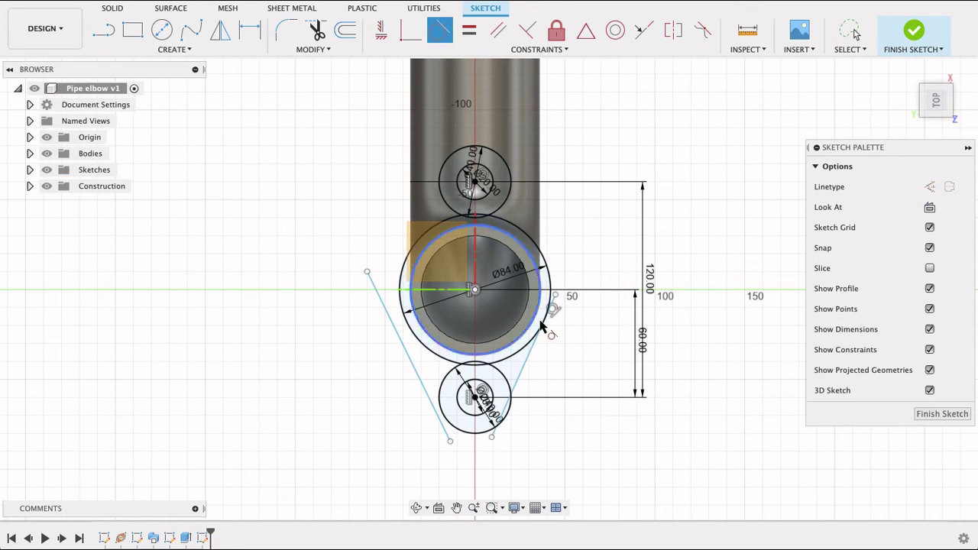
click(504, 418)
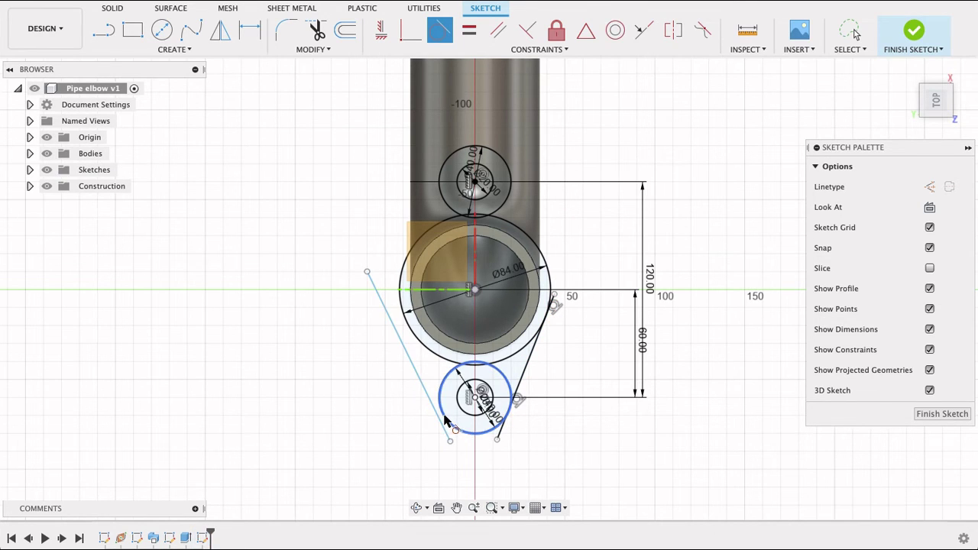
click(444, 420)
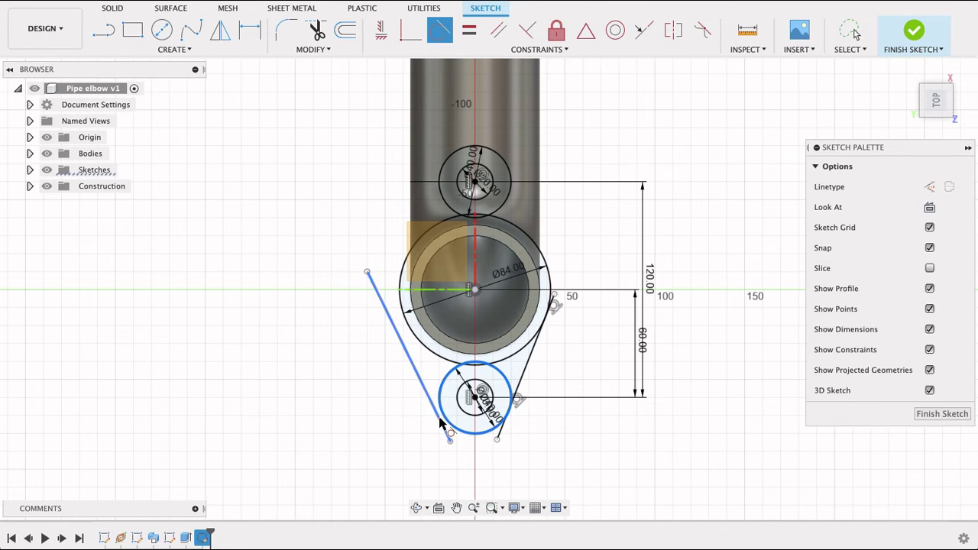
click(405, 316)
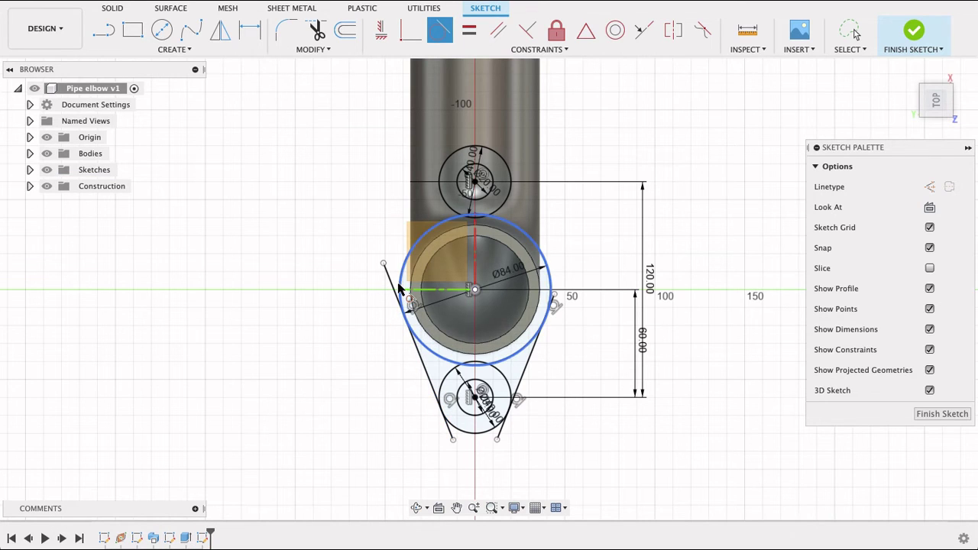
Trim the line ends and the inner arcs of the Ø84 and lower Ø40 circles around the bottom bolt hole.
click(391, 286)
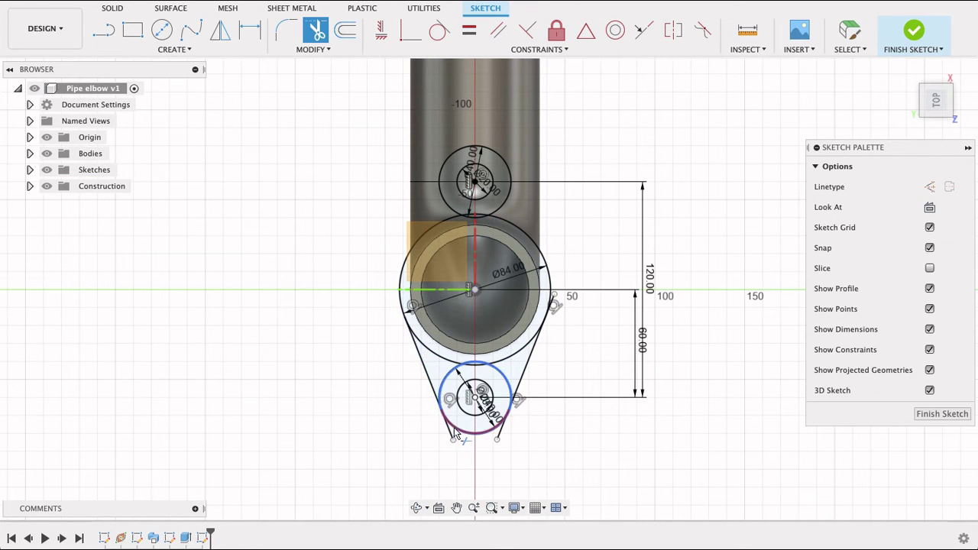
click(457, 438)
click(501, 430)
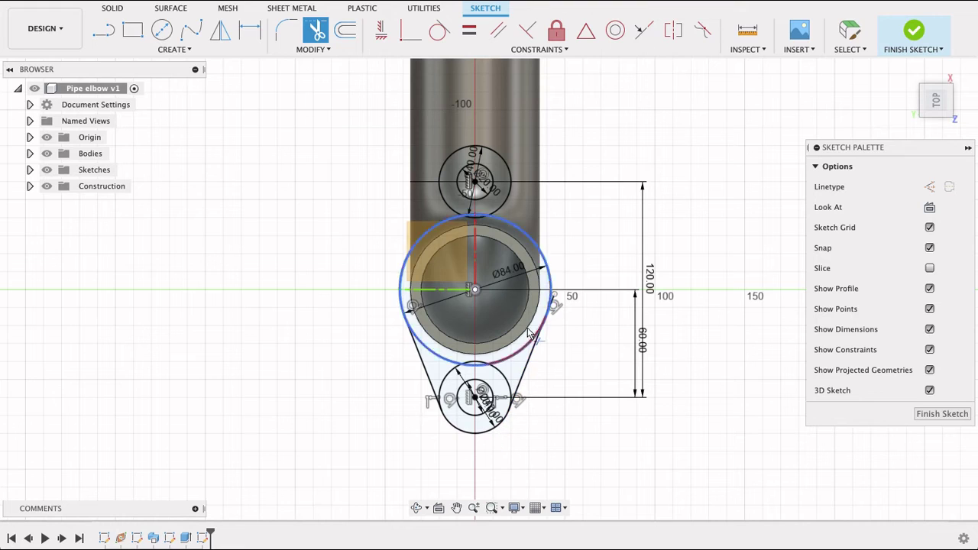
click(479, 370)
click(476, 366)
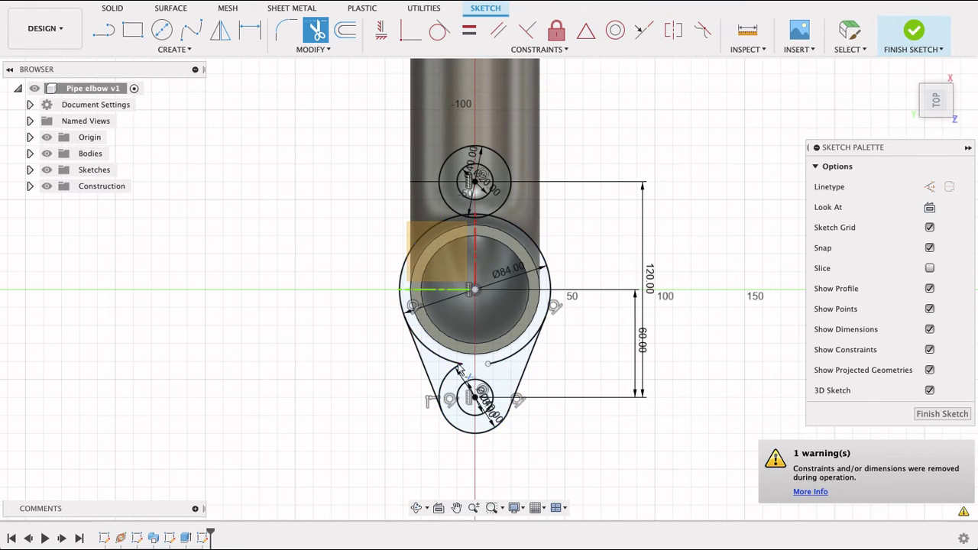
click(454, 372)
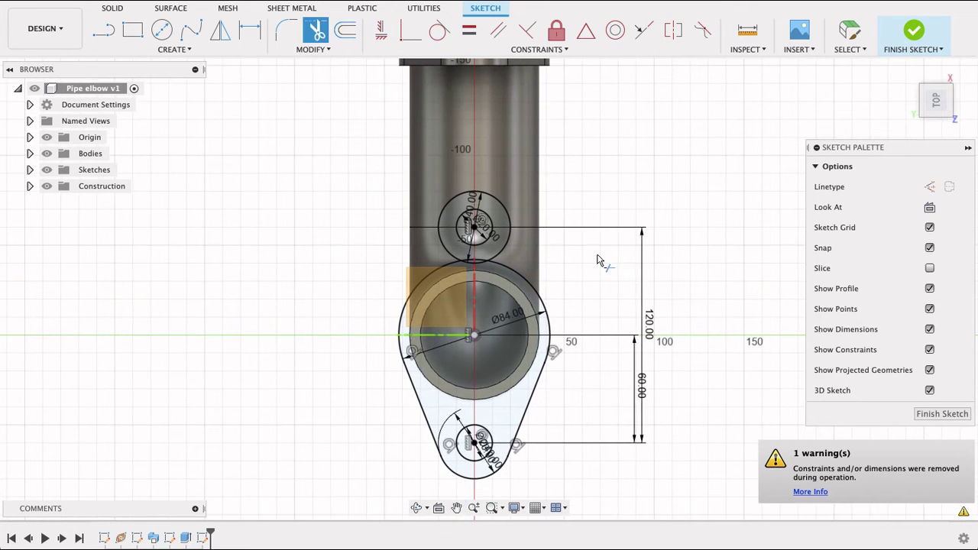
Draw two side lines from beside the large circle up past the top bolt-hole circle.
key(l)
click(377, 355)
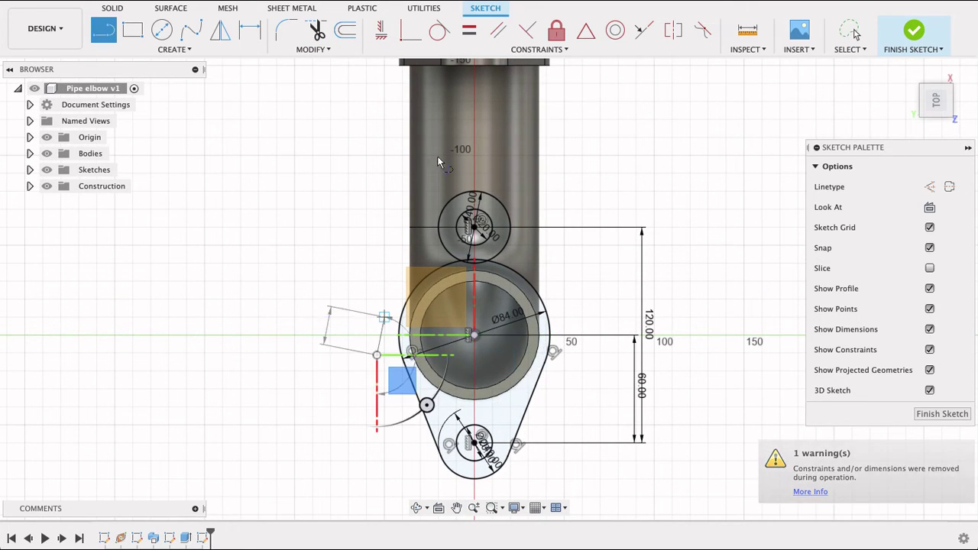
click(447, 155)
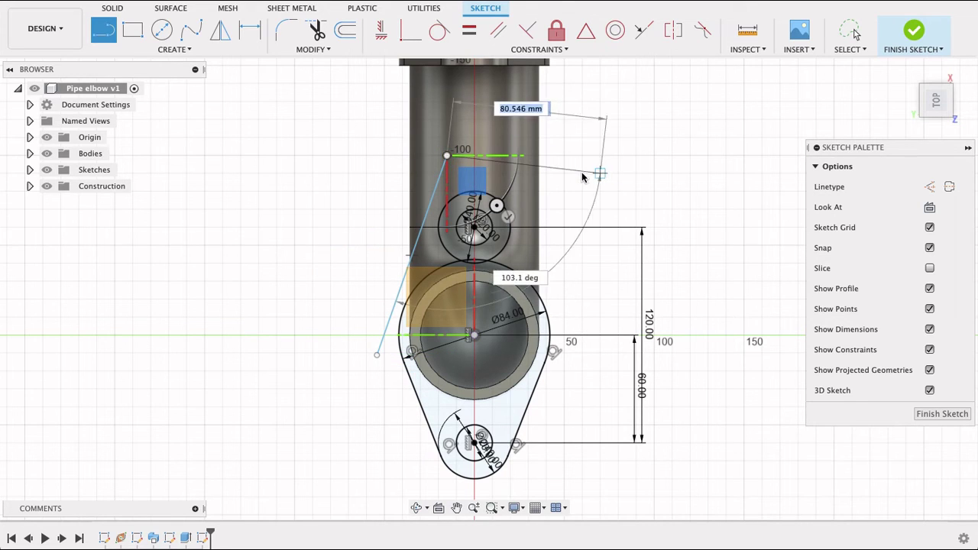
key(Escape)
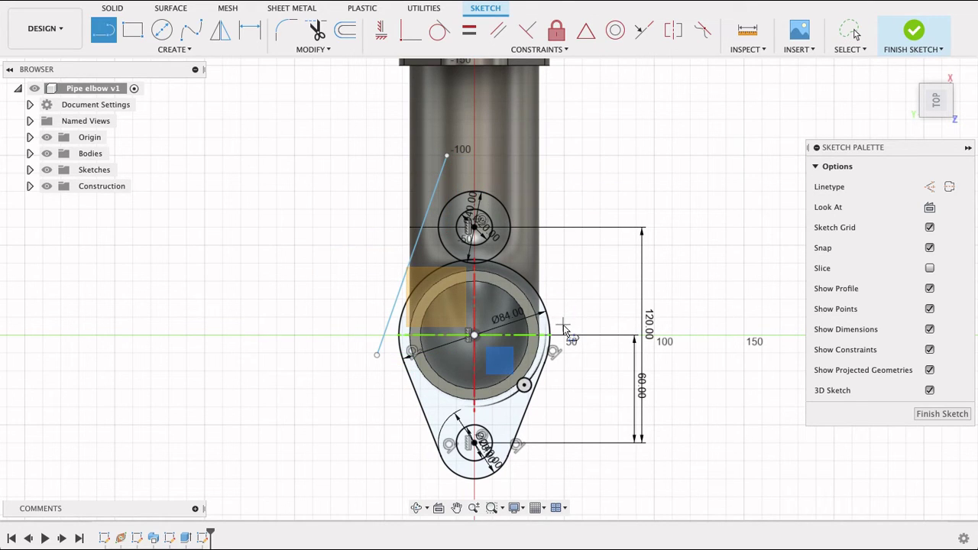
click(564, 334)
click(499, 159)
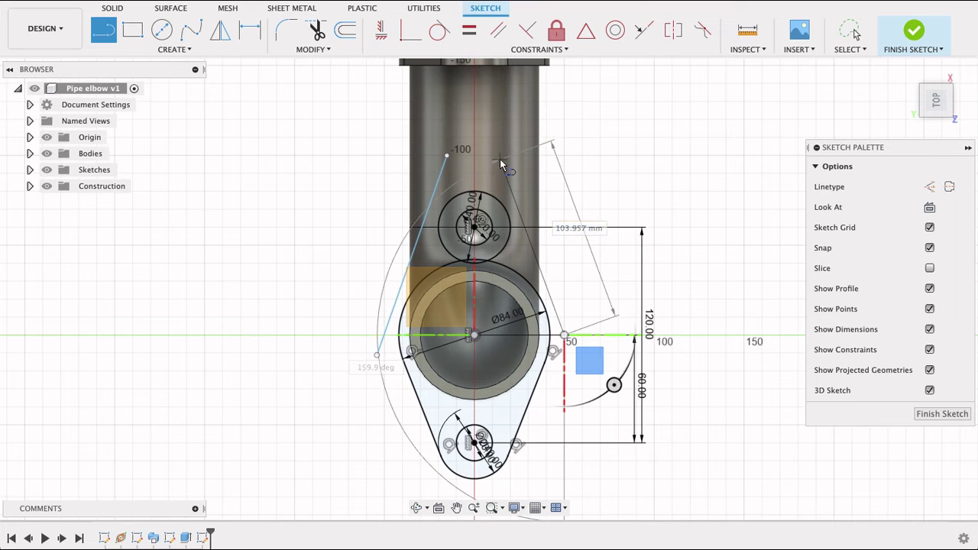
key(Escape)
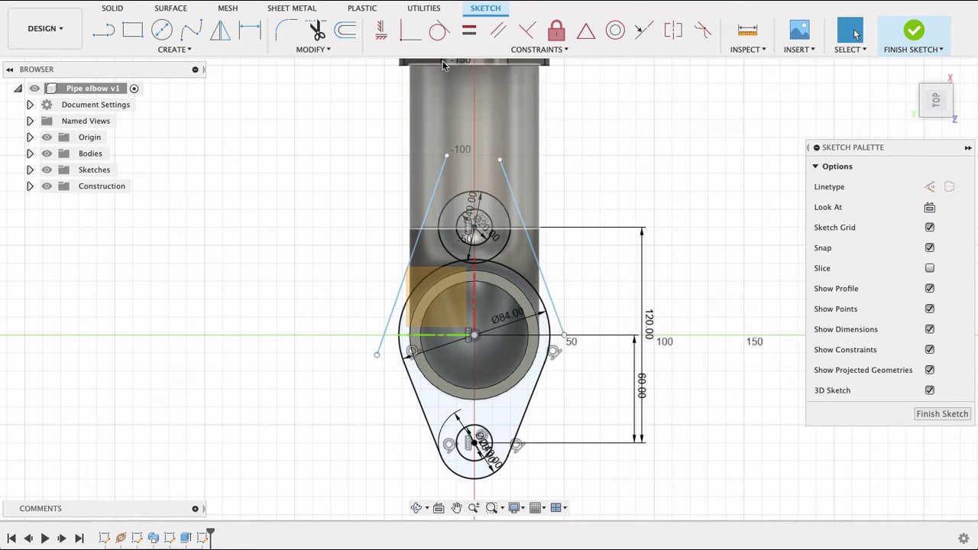
Make both lines tangent to the Ø84 circle and the top Ø40 circle.
click(437, 35)
click(520, 214)
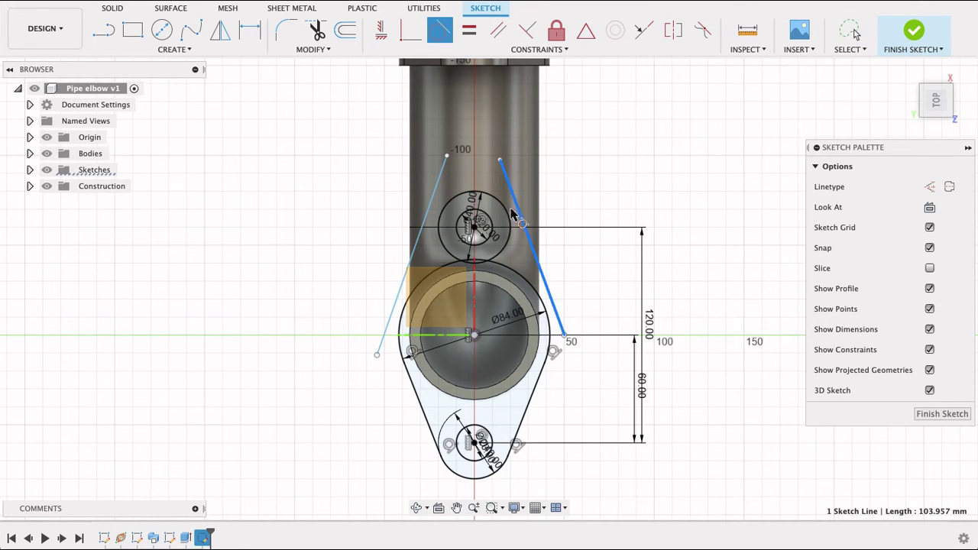
click(508, 217)
click(547, 318)
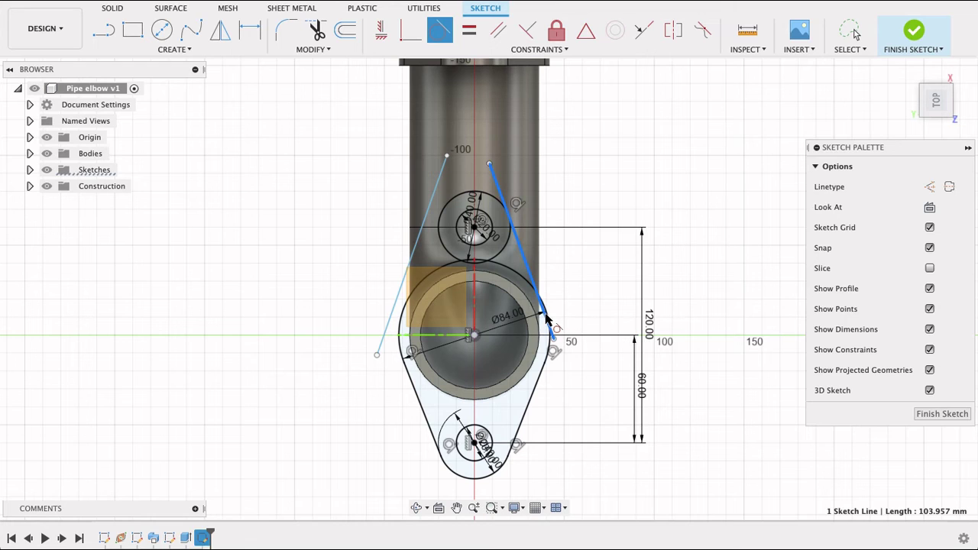
scroll(549, 317, up, 3)
scroll(548, 318, up, 2)
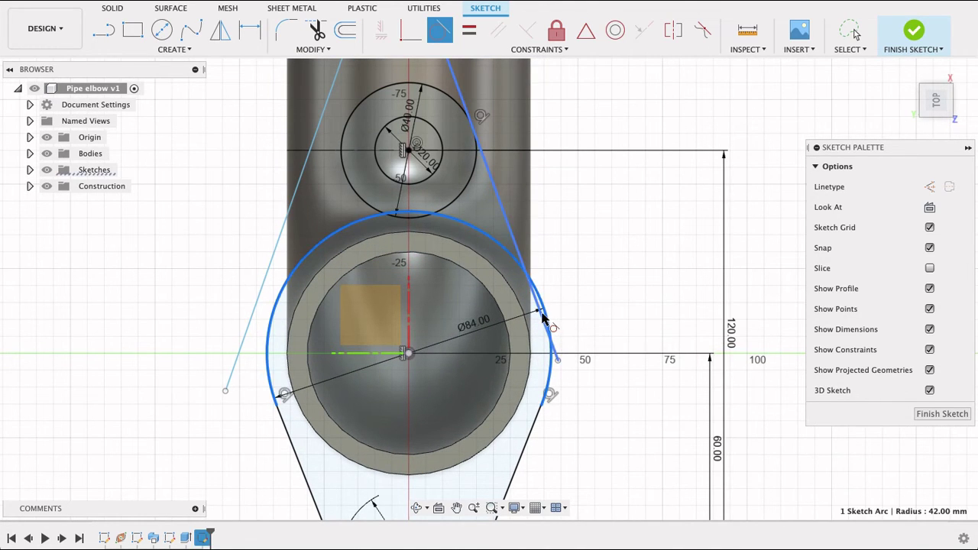
click(546, 319)
click(260, 298)
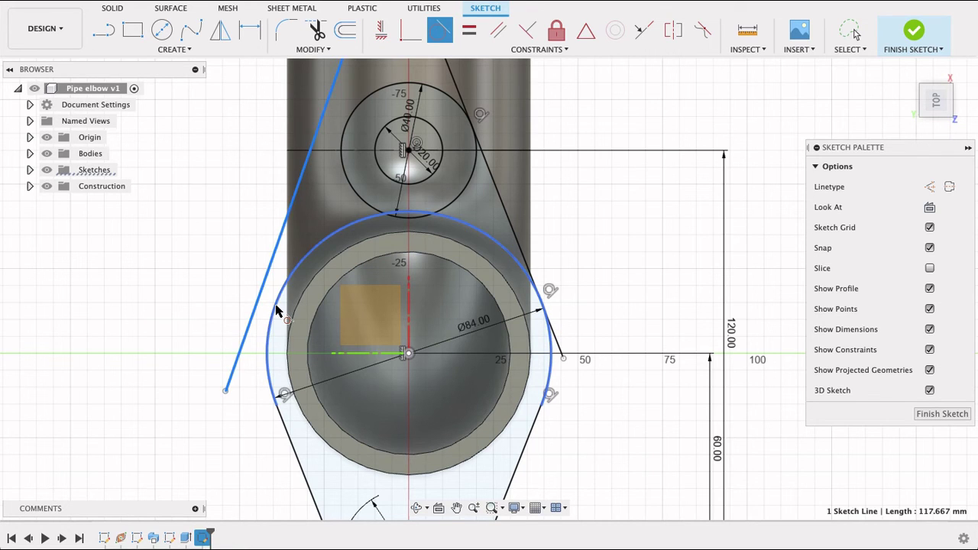
click(272, 306)
scroll(342, 134, down, 3)
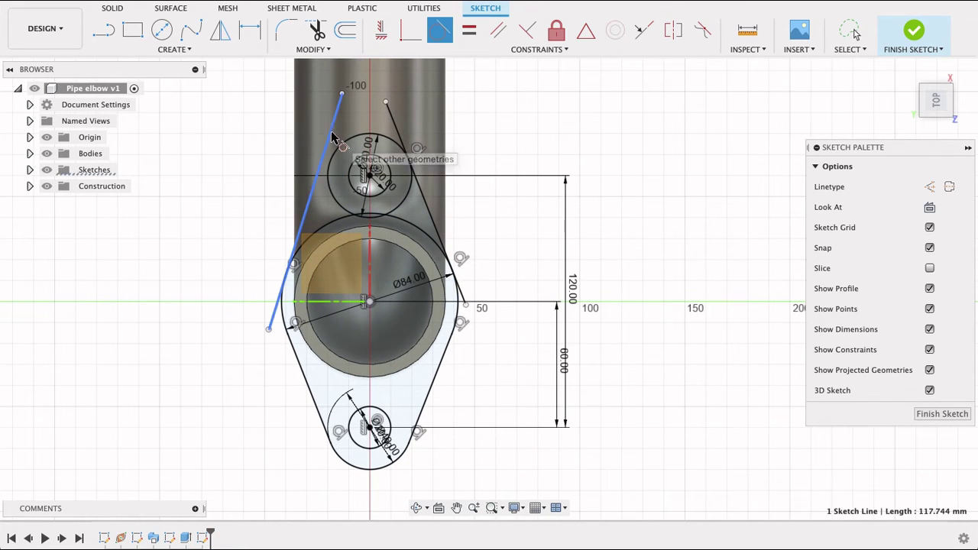
click(349, 151)
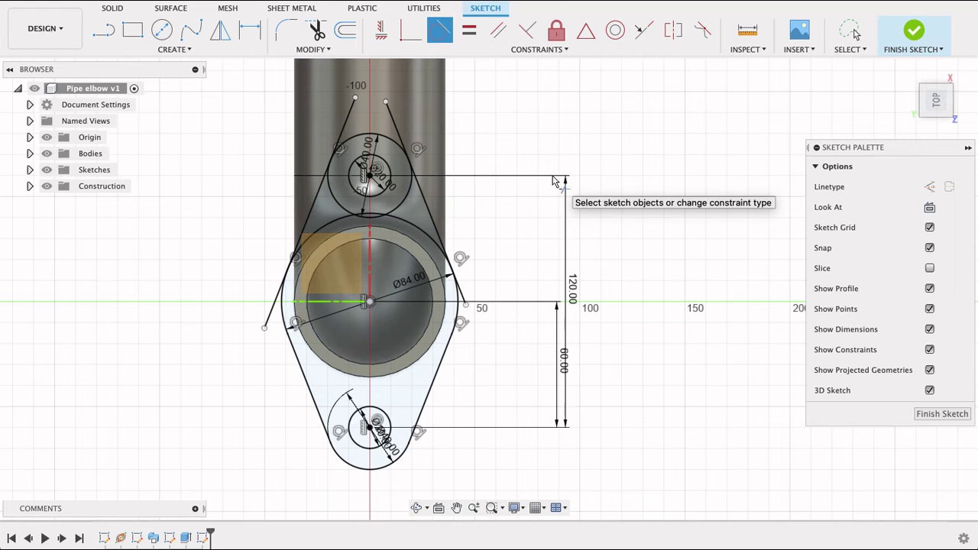
Trim the upper line stubs and inner arcs of the top and Ø84 circles, then finish the sketch.
key(t)
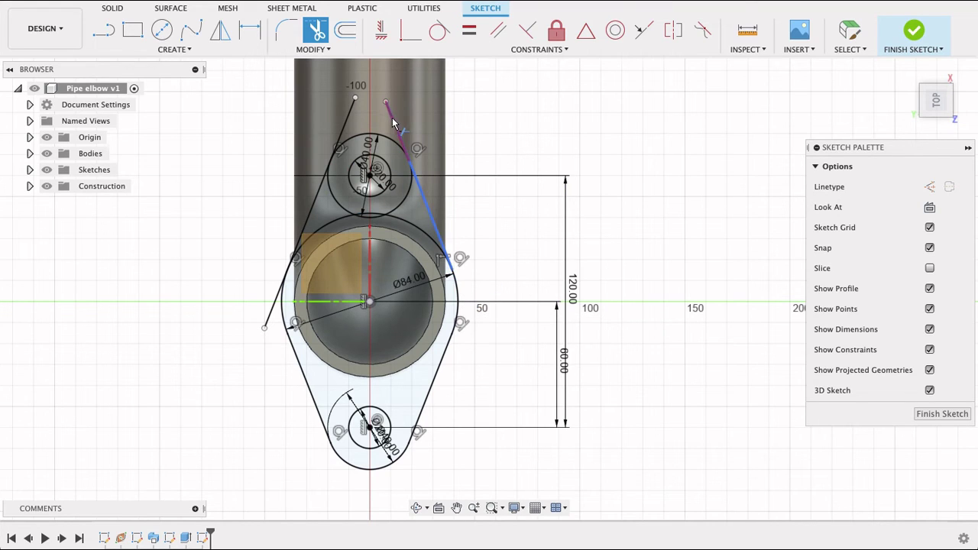
click(393, 122)
click(350, 119)
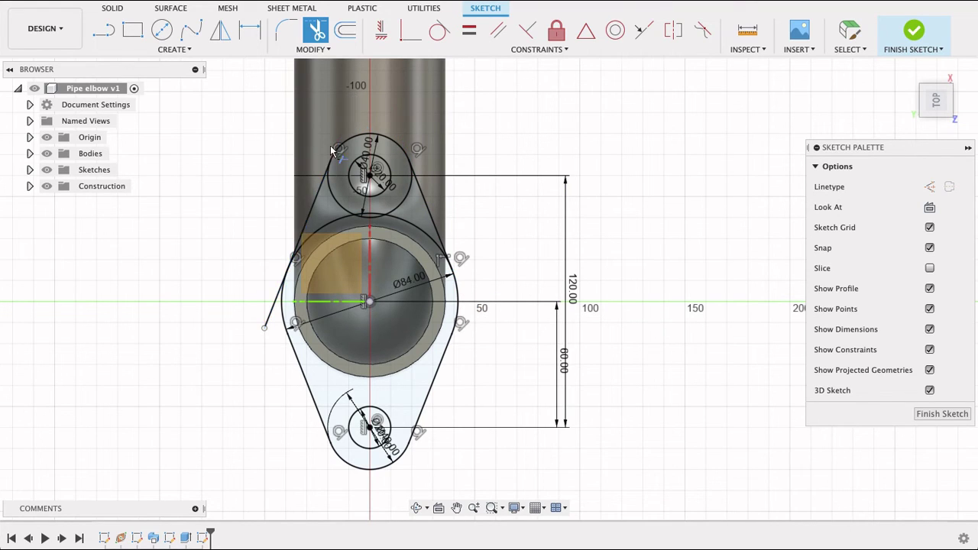
click(277, 304)
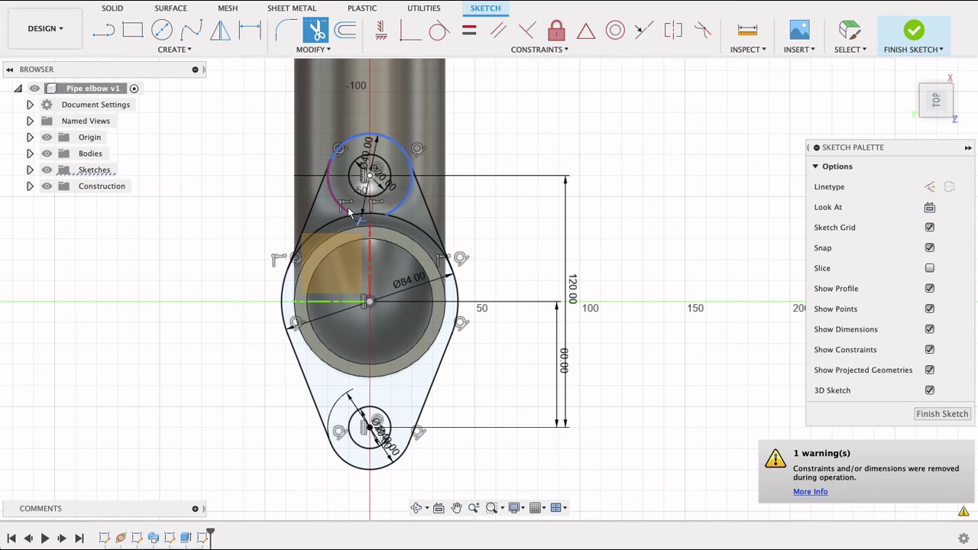
click(349, 212)
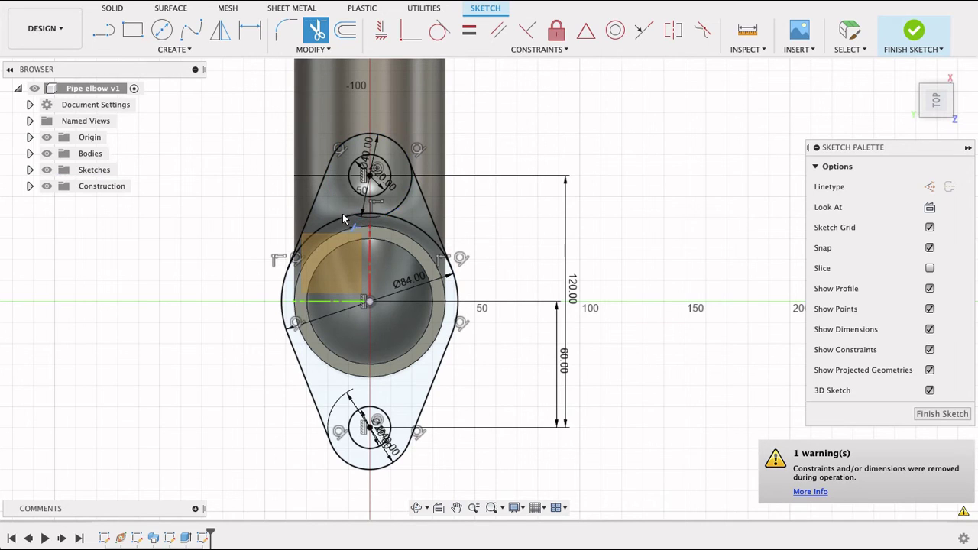
click(393, 216)
click(409, 231)
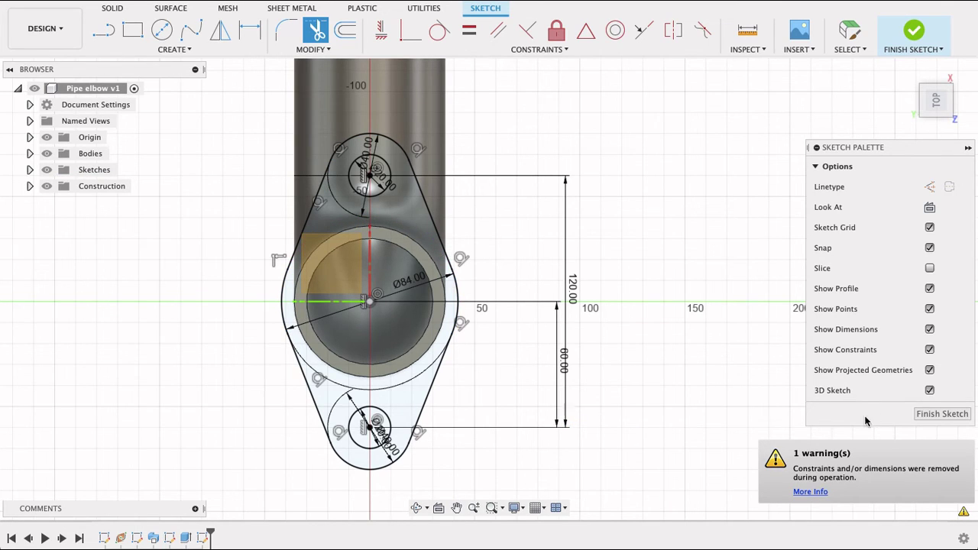
click(929, 413)
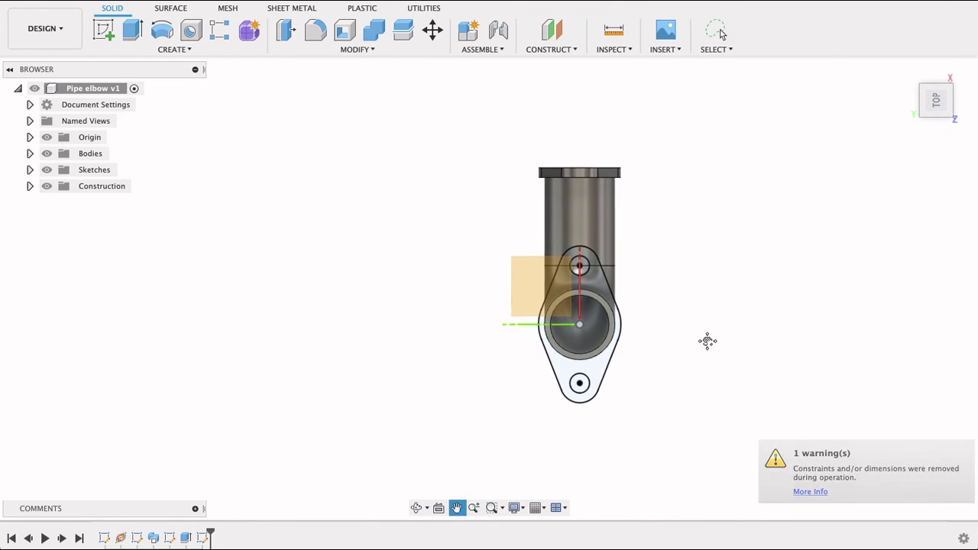
Extrude the flange outline -10 mm onto the pipe end and orbit to check it.
click(132, 29)
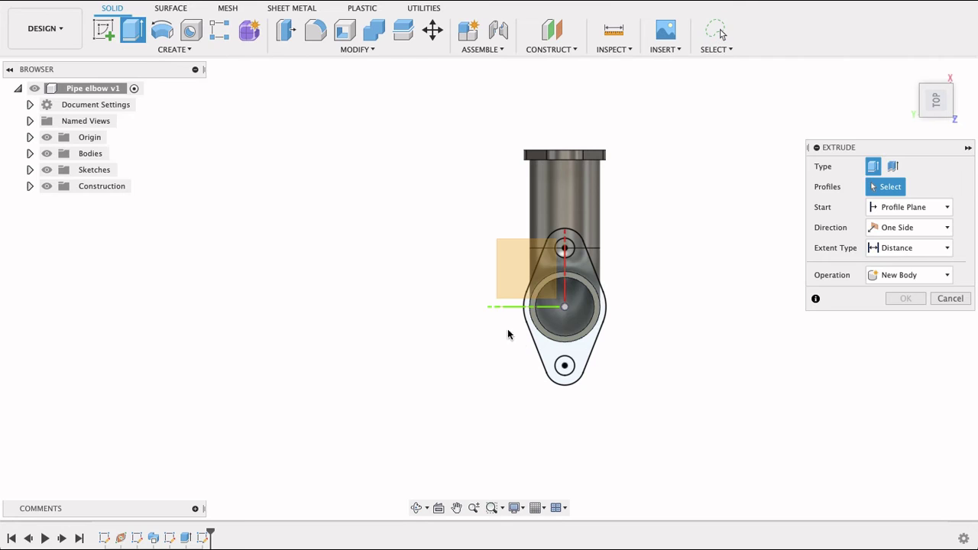
click(538, 346)
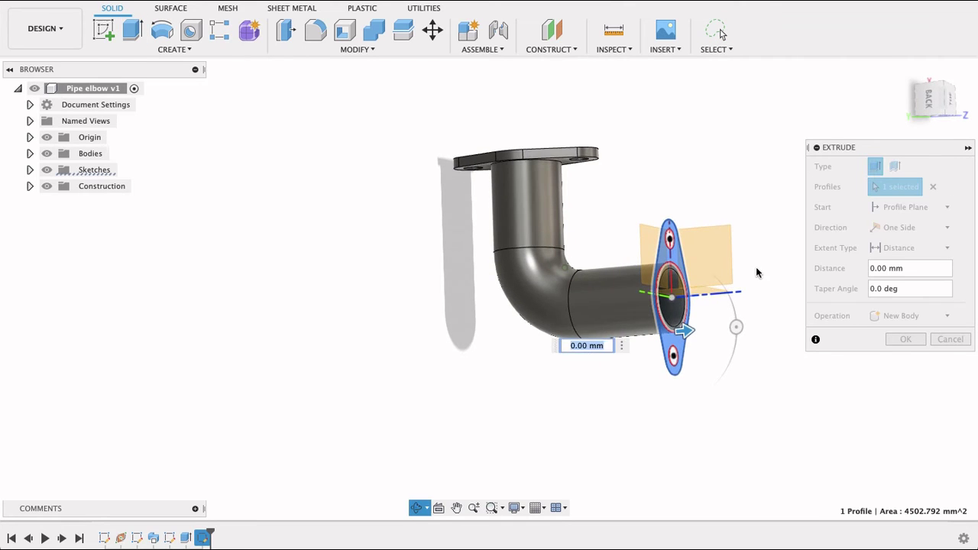
click(773, 367)
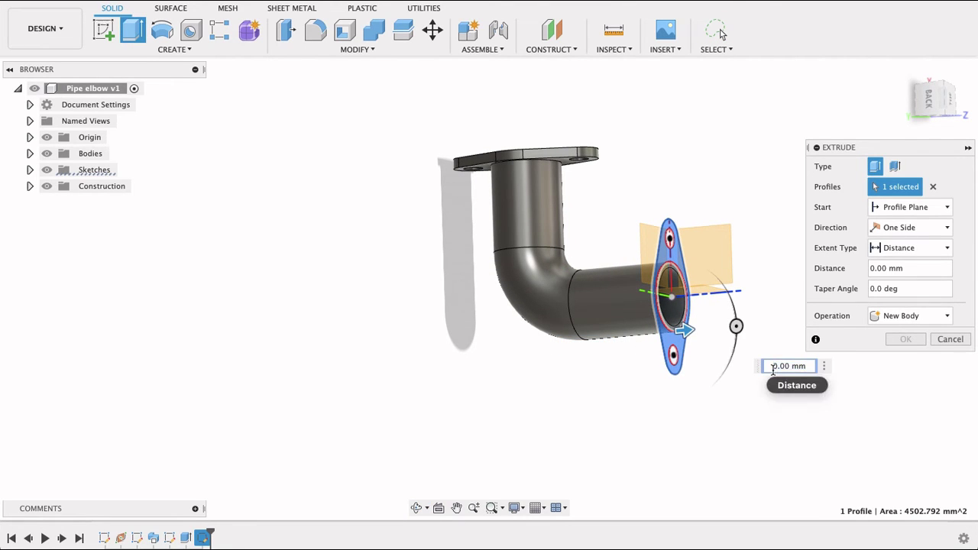
text(-1)
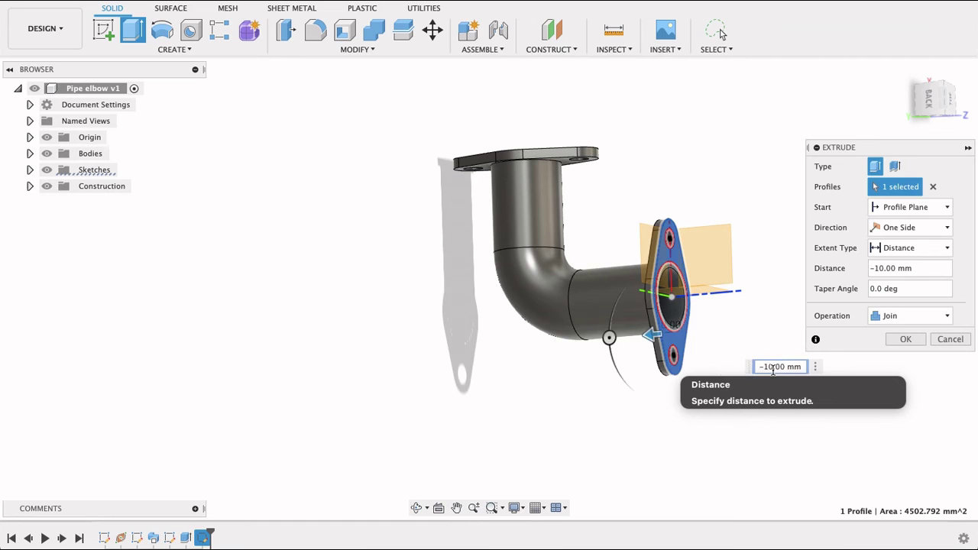
key(Return)
shift+middle_drag(711, 340, 505, 371)
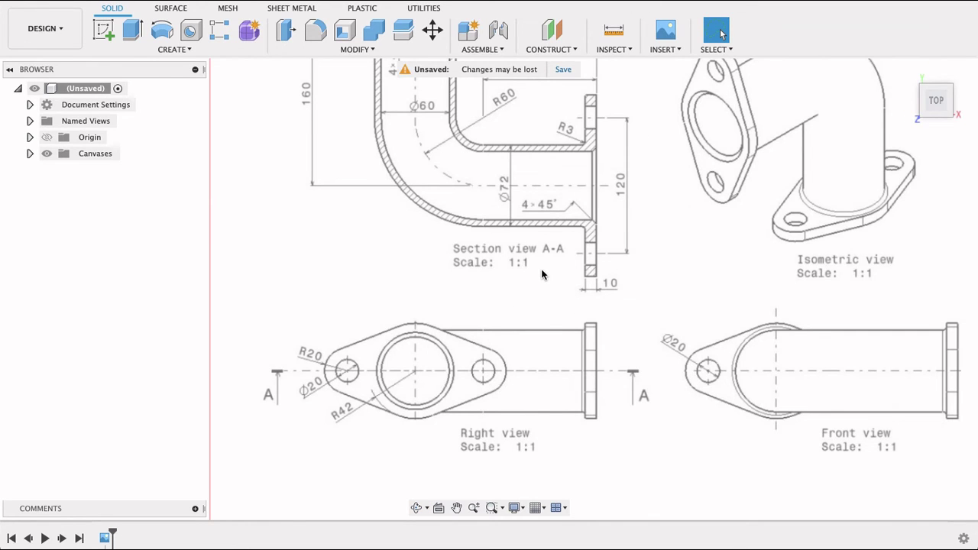
Zoom and pan around Section view A-A of the reference drawing, then return to Pipe elbow v1.
scroll(541, 275, down, 3)
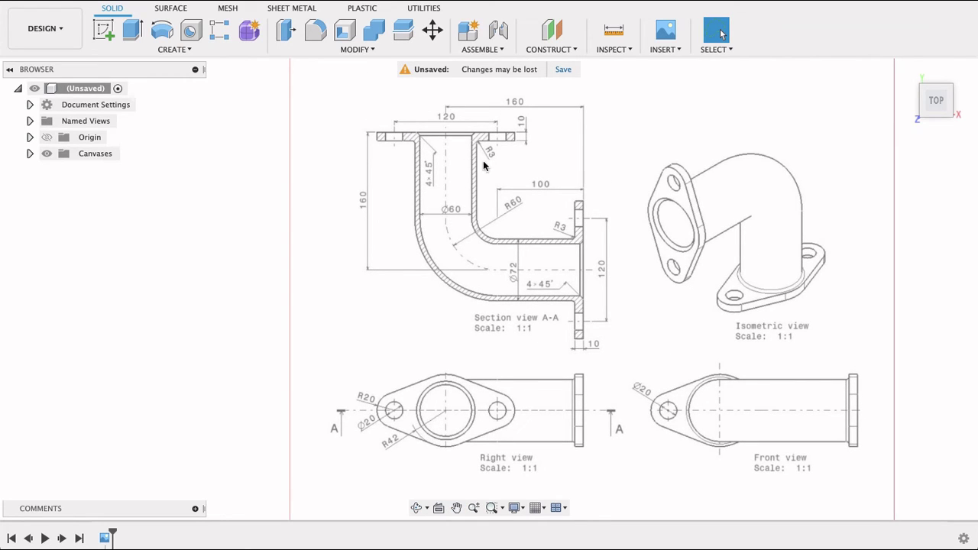
scroll(483, 161, up, 4)
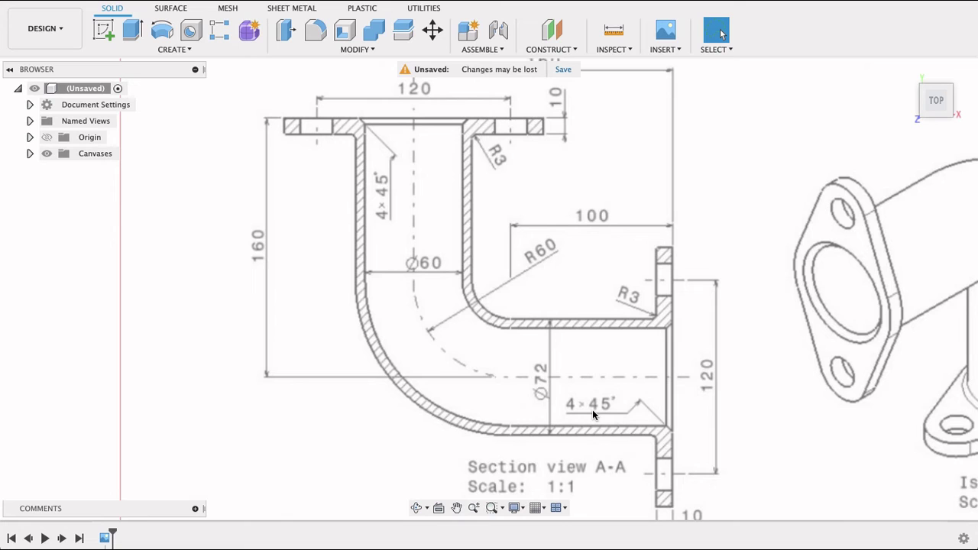
scroll(754, 411, down, 2)
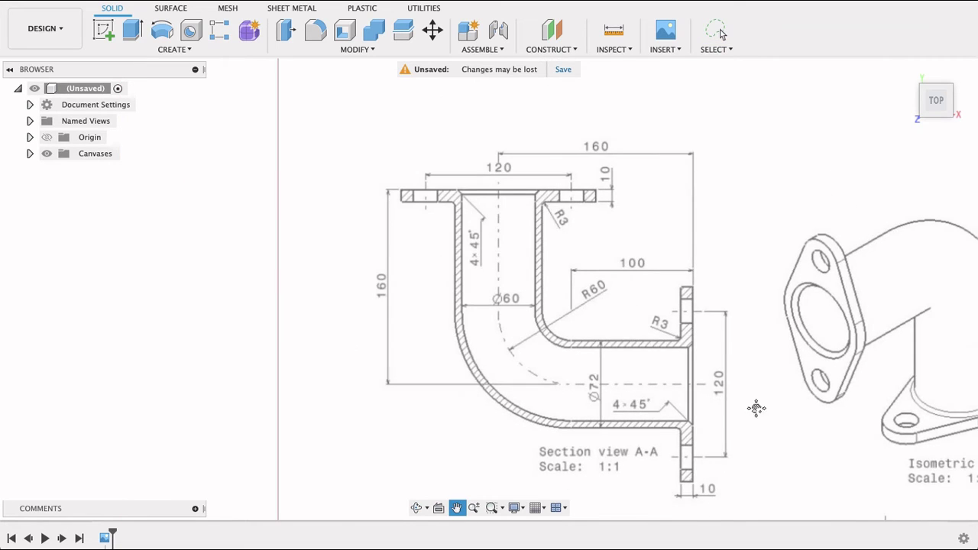
middle_drag(756, 405, 668, 338)
click(721, 32)
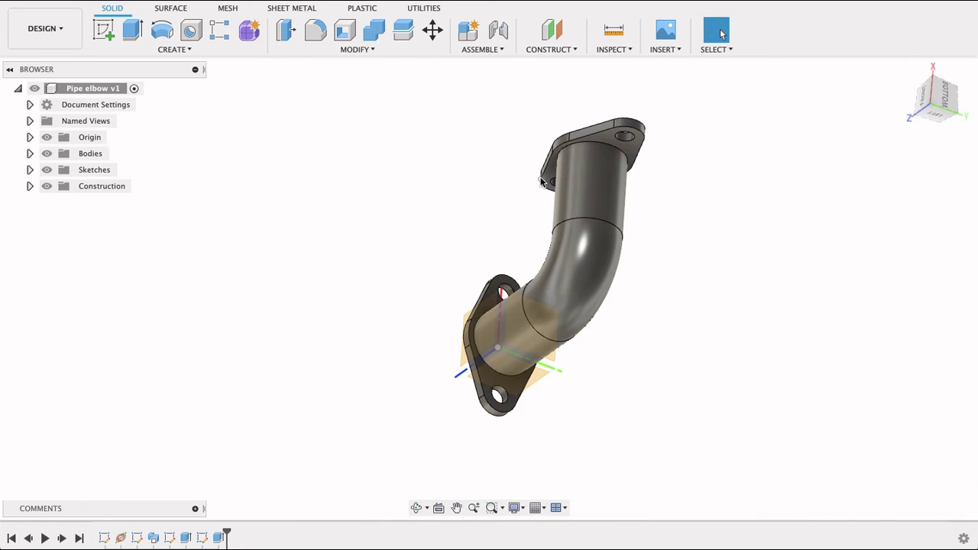
Fillet the top and lower pipe rim edges at the flanges with 3 mm.
click(314, 33)
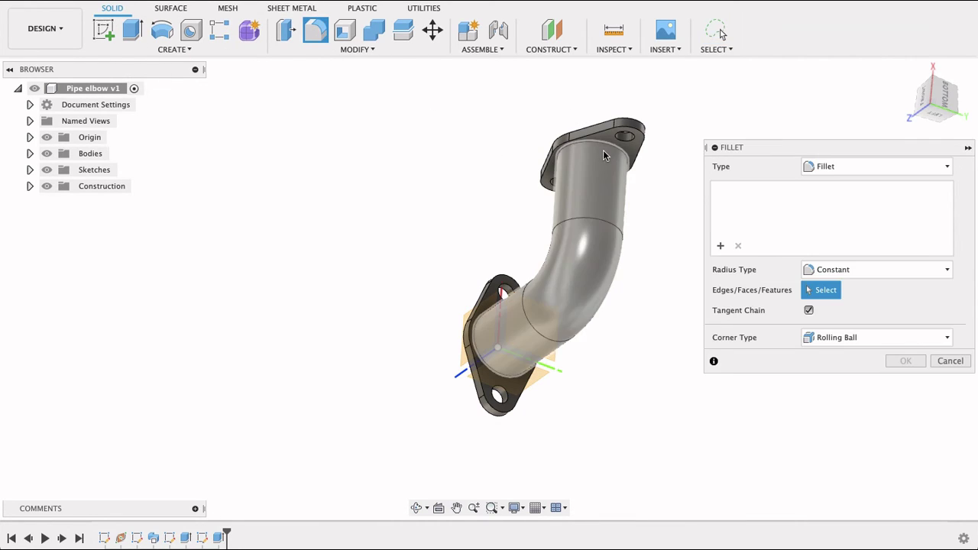
click(607, 149)
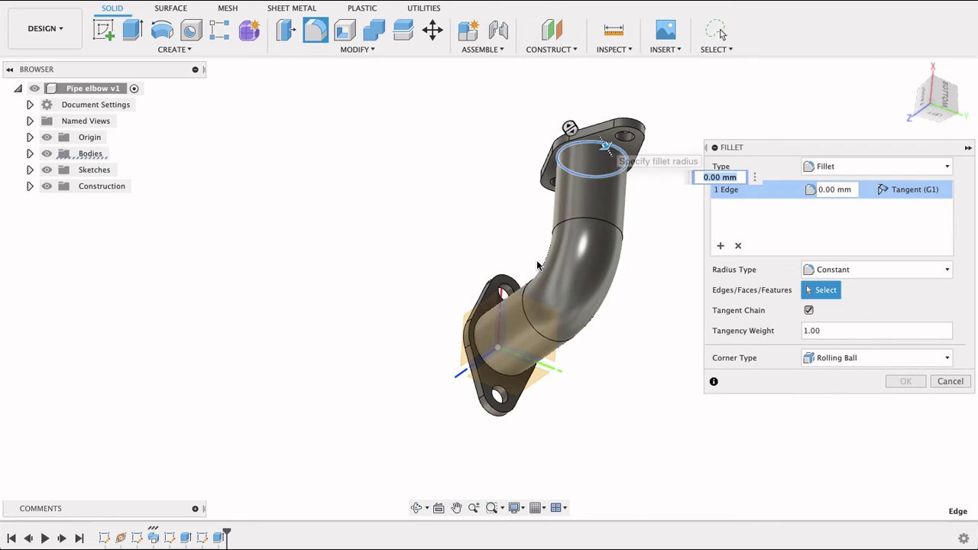
click(501, 376)
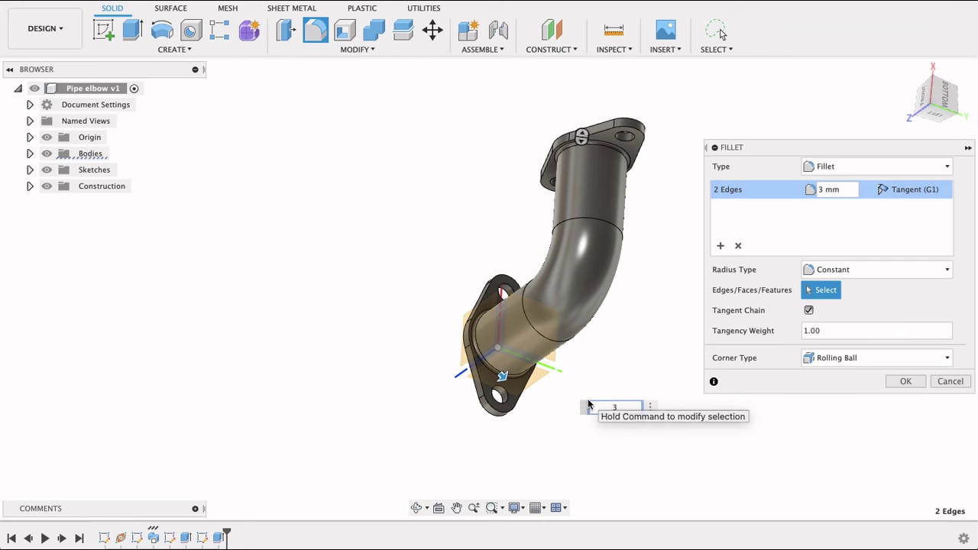
key(Return)
scroll(535, 389, up, 5)
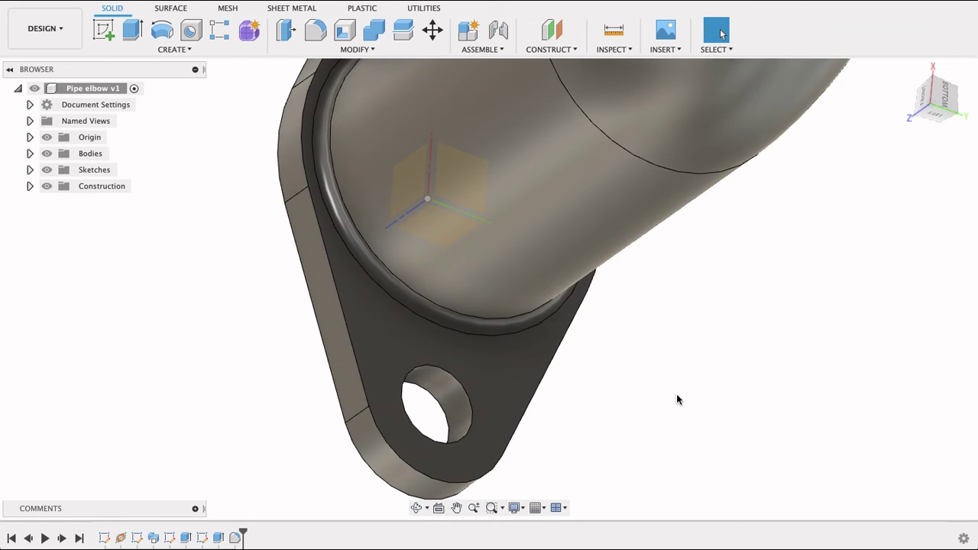
shift+middle_drag(686, 377, 850, 398)
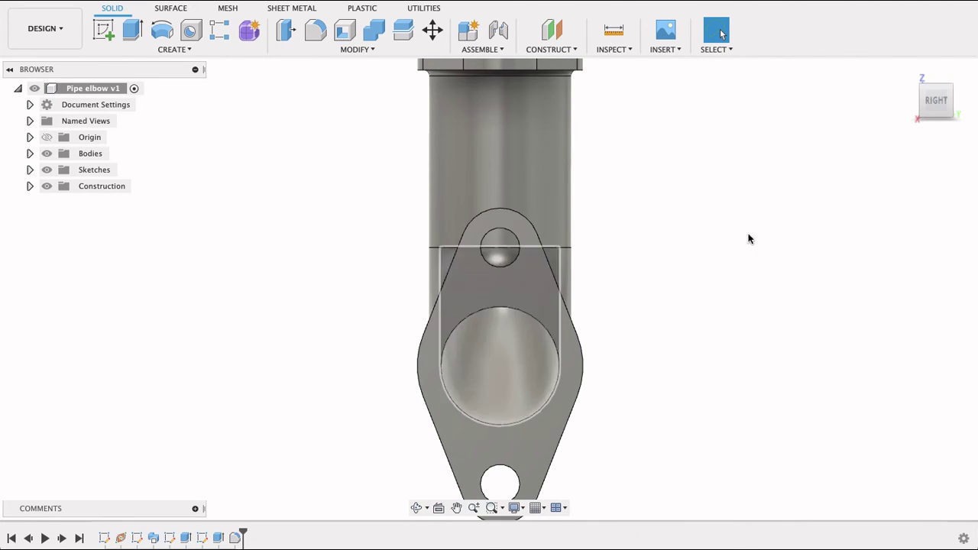
Start a chamfer and select the bore edges of the lower and upper flanges.
click(350, 51)
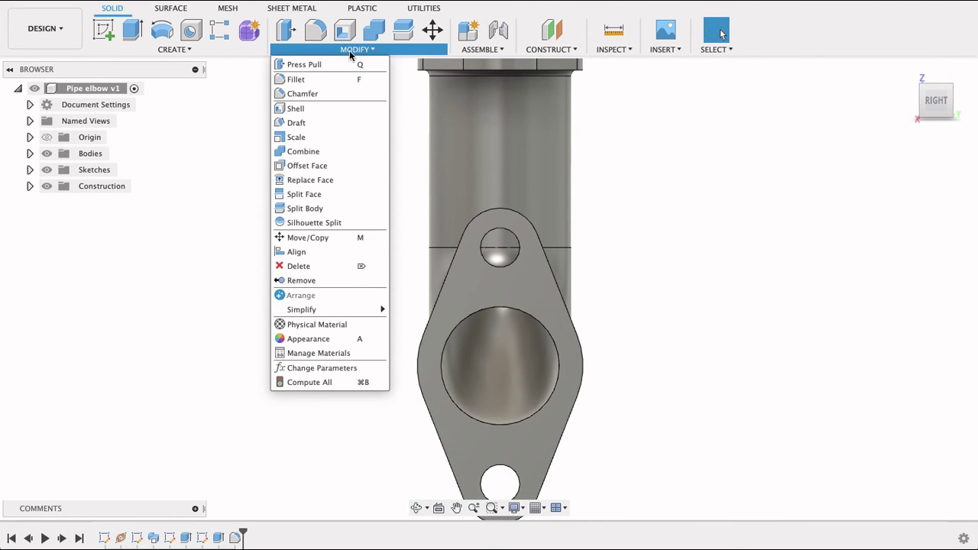
click(300, 94)
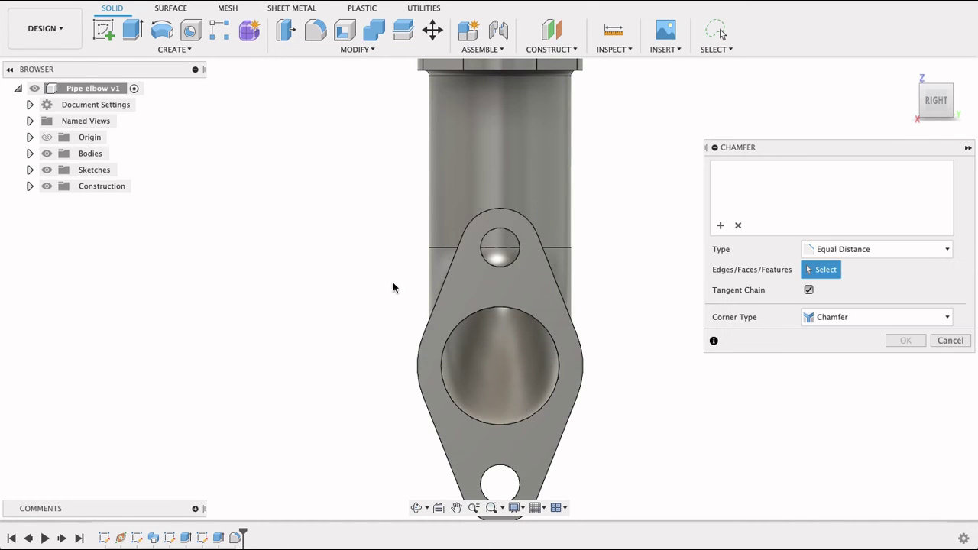
click(452, 406)
scroll(540, 275, down, 5)
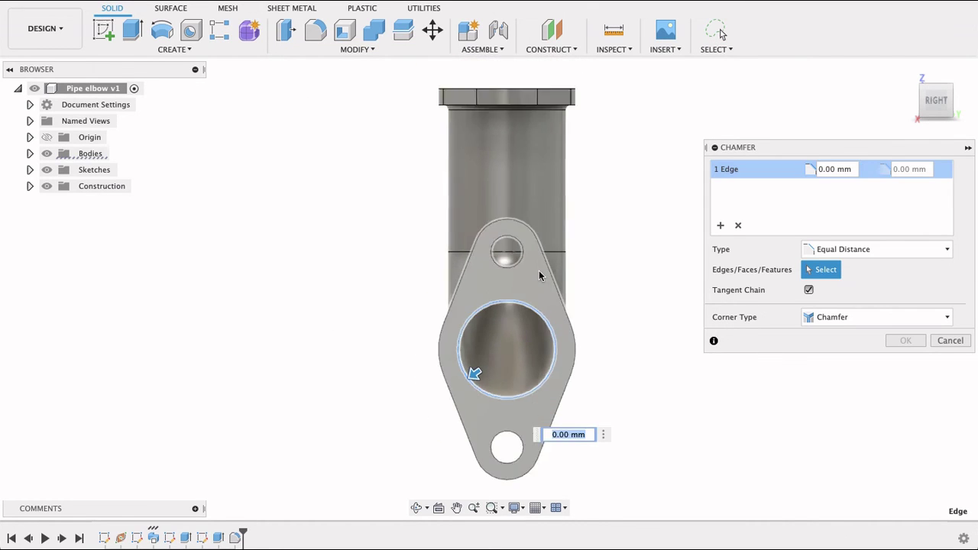
shift+middle_drag(552, 184, 533, 163)
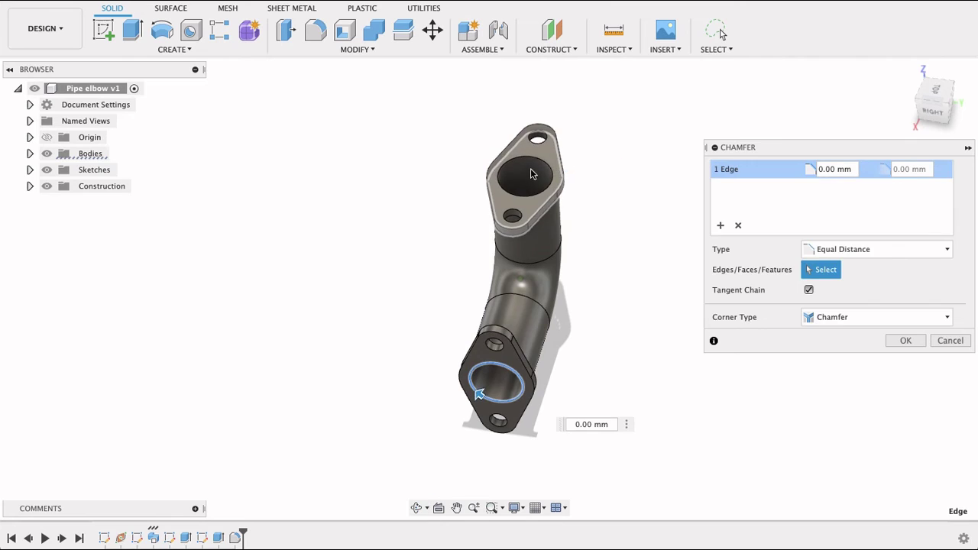
click(532, 163)
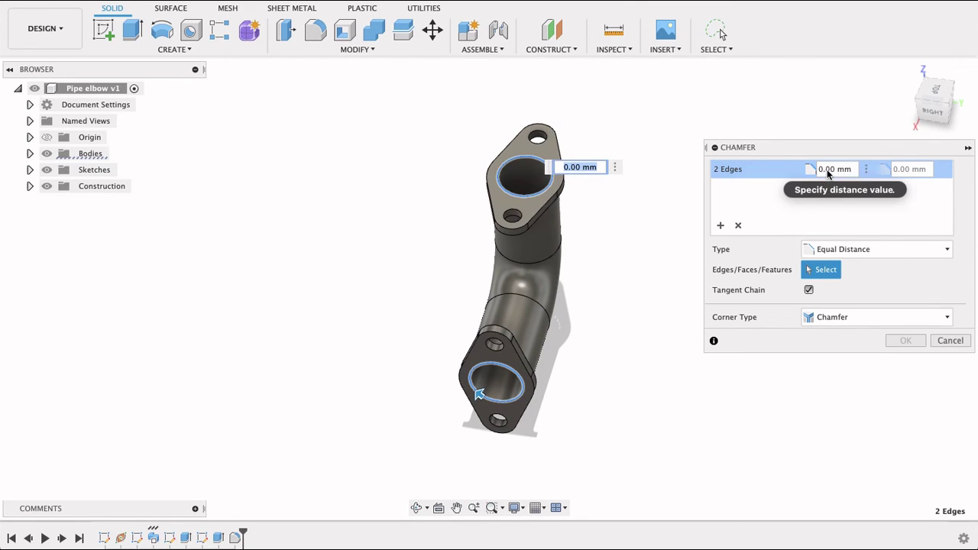
Set the chamfer to 4 mm Equal Distance and apply it to both bore edges.
click(826, 170)
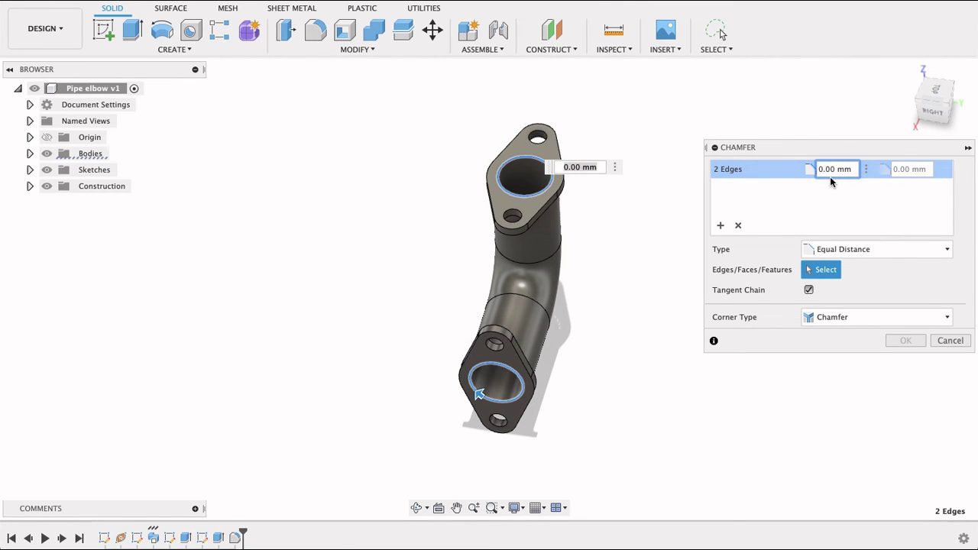
key(BackSpace)
text(4)
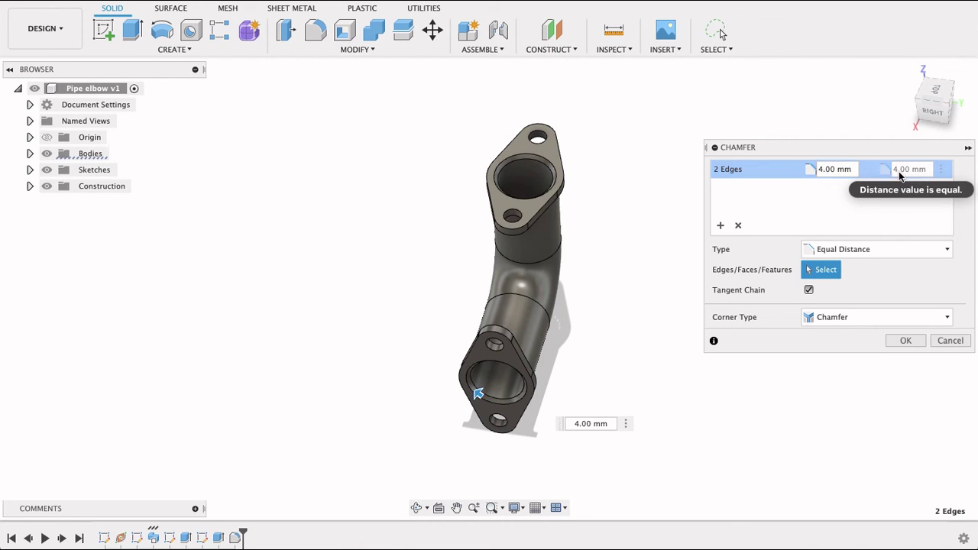
click(833, 249)
click(825, 282)
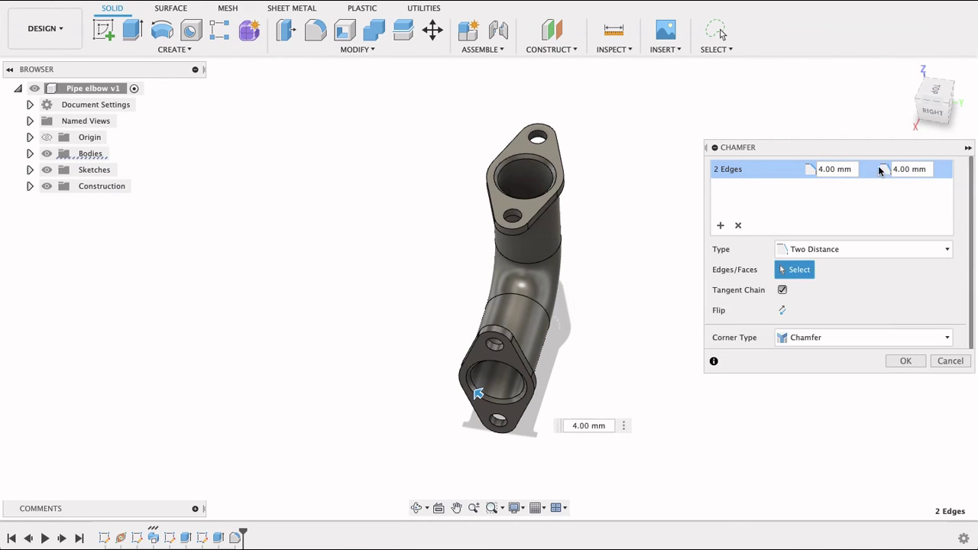
click(900, 169)
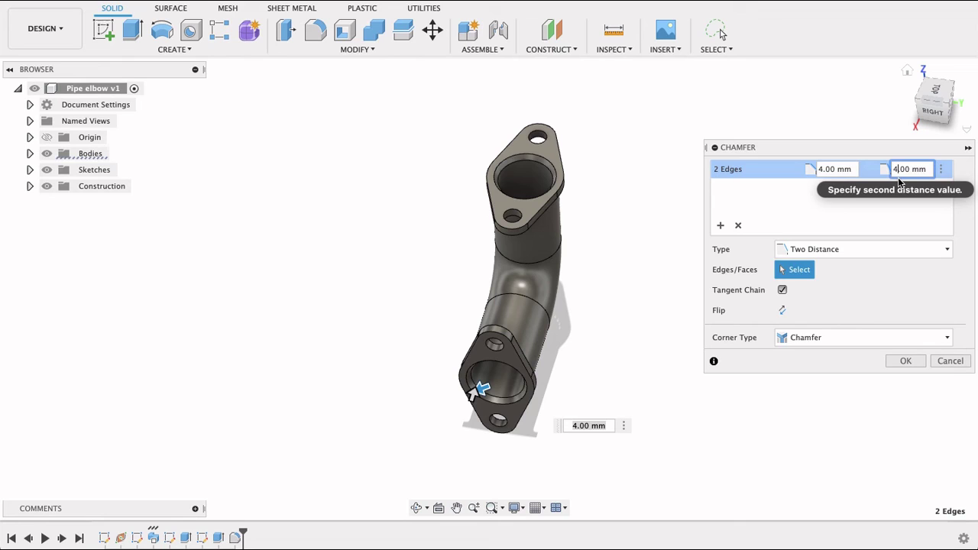
click(878, 252)
click(856, 282)
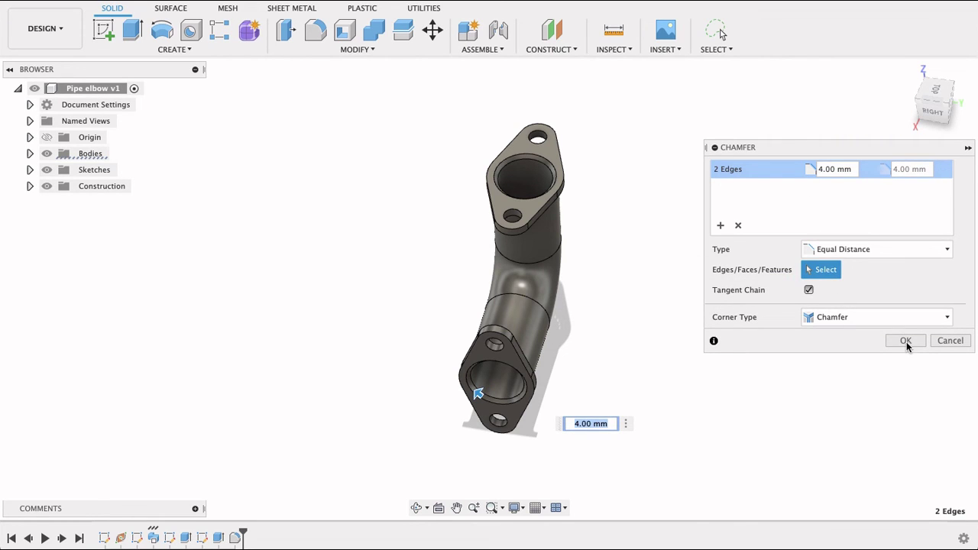
click(905, 341)
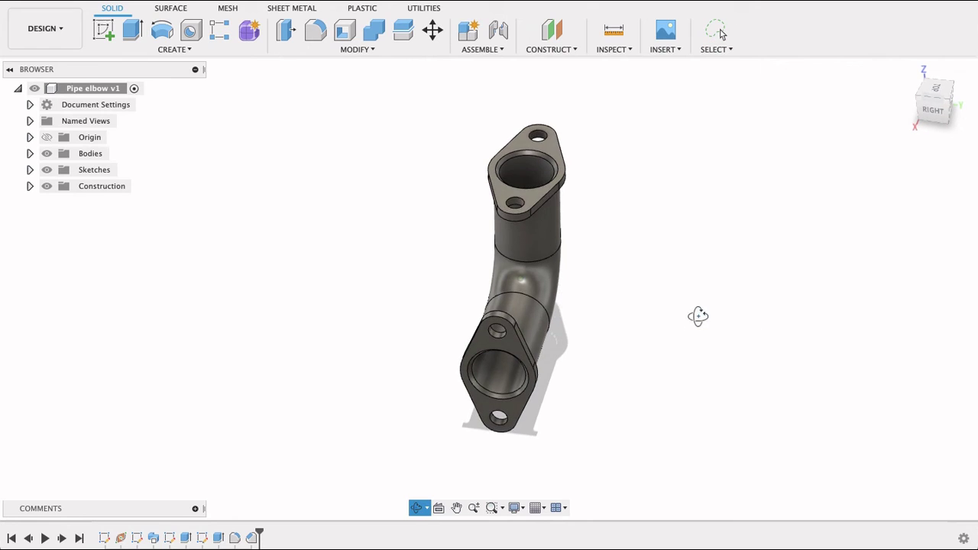
drag(698, 315, 884, 439)
Orbit the finished elbow upright to inspect it, then snap to the FRONT view.
key(Escape)
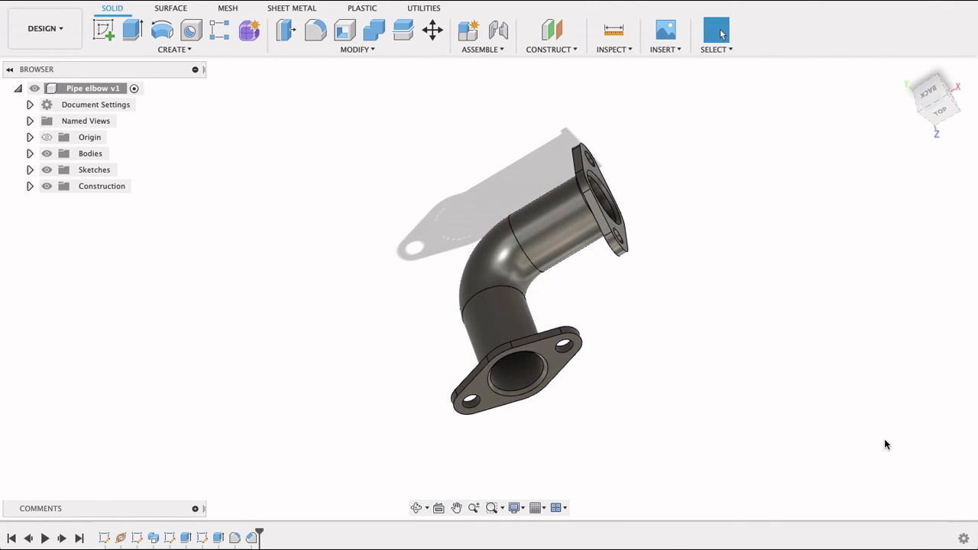
shift+middle_drag(886, 444, 826, 377)
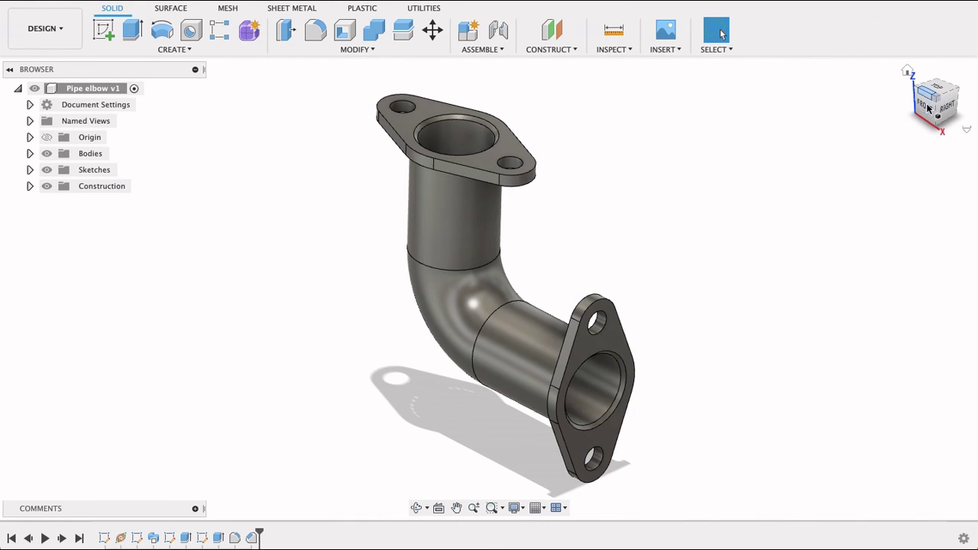
click(927, 108)
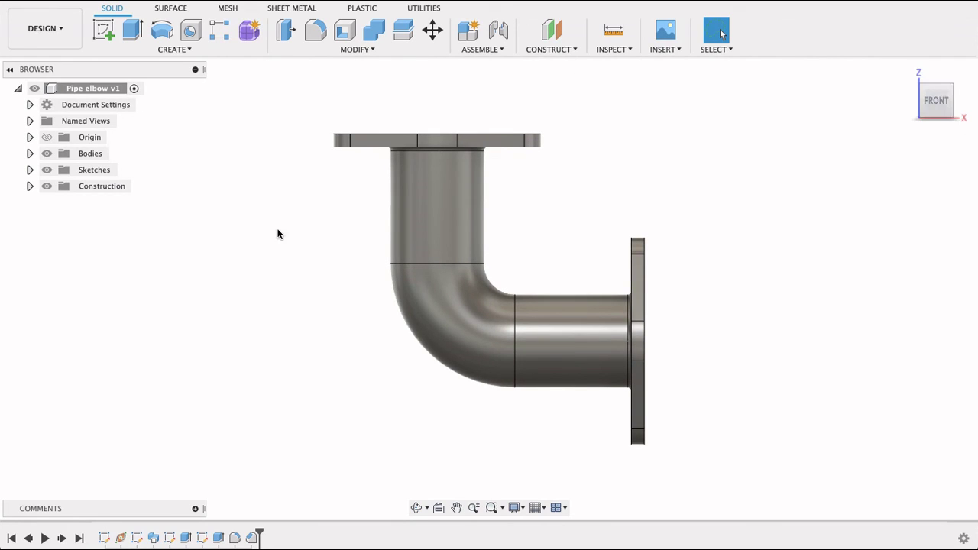
Create a Section Analysis cutting the elbow along the XZ plane.
text(s)
text(sec)
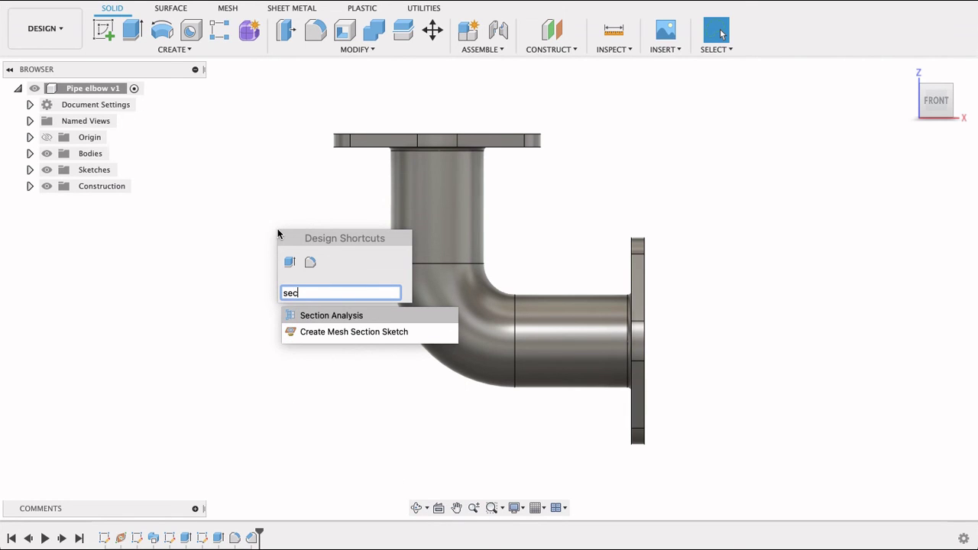
click(303, 318)
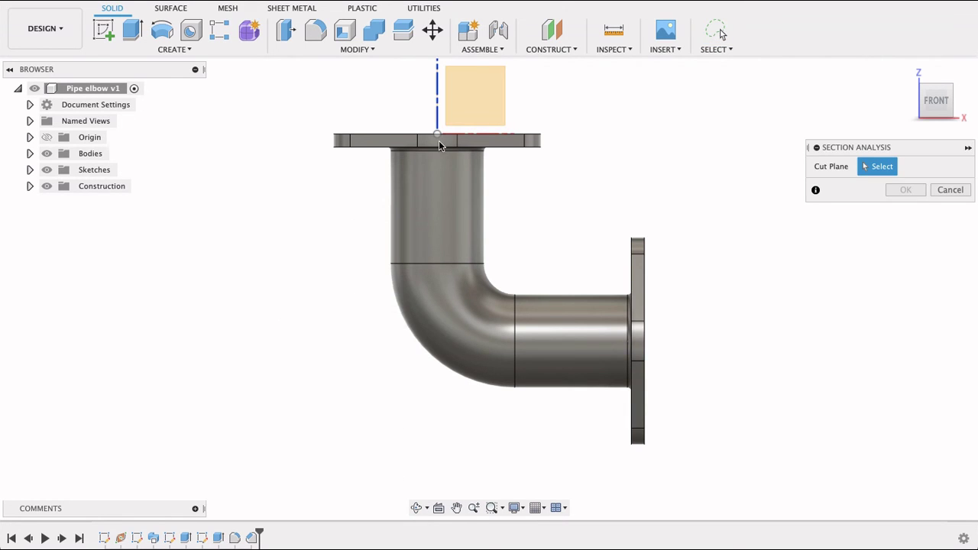
click(473, 105)
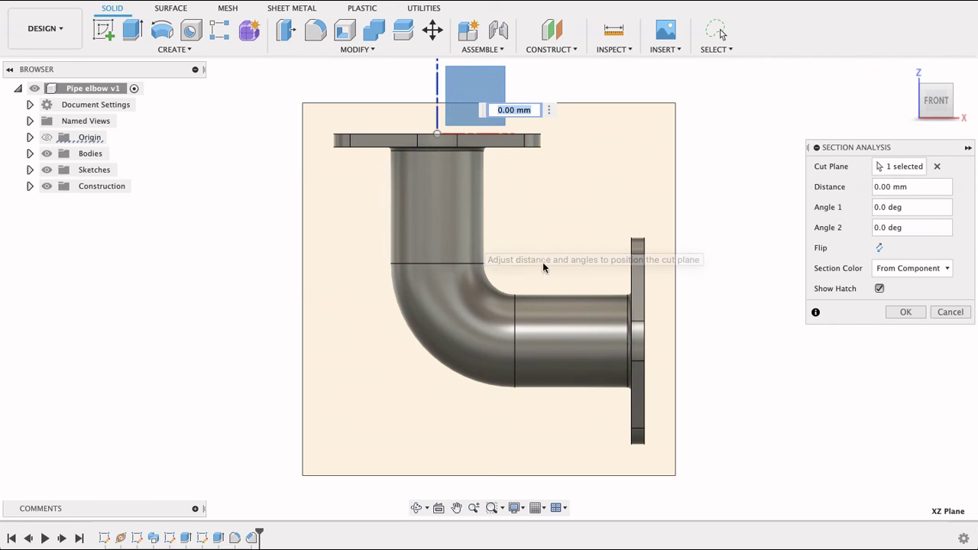
click(903, 313)
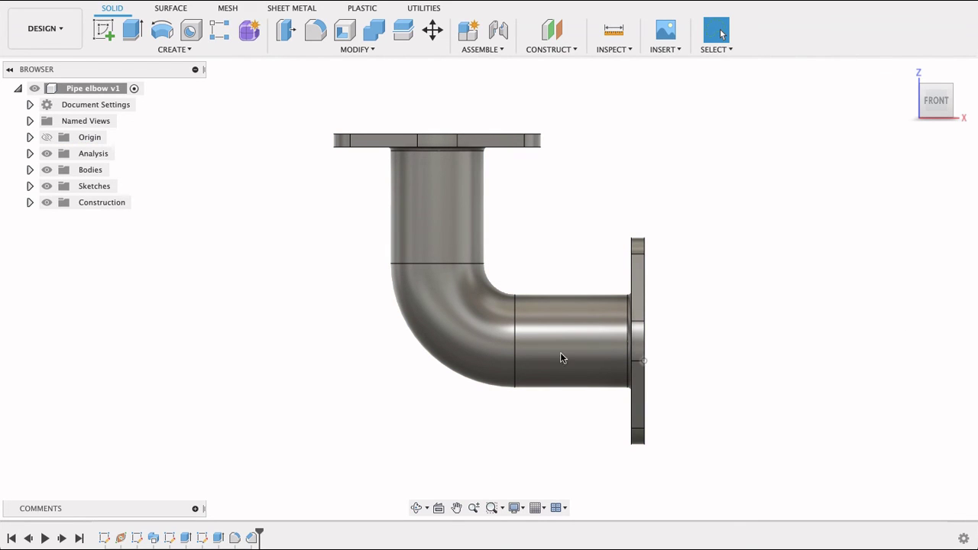
View the sectioned elbow from the BACK, framing the horizontal pipe and bend.
shift+middle_drag(747, 319, 558, 354)
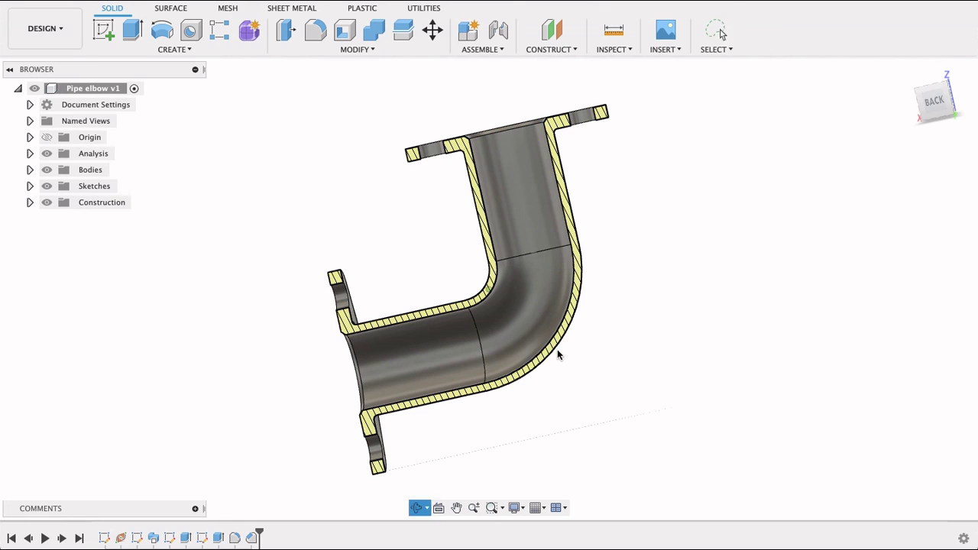
click(936, 101)
scroll(484, 135, up, 10)
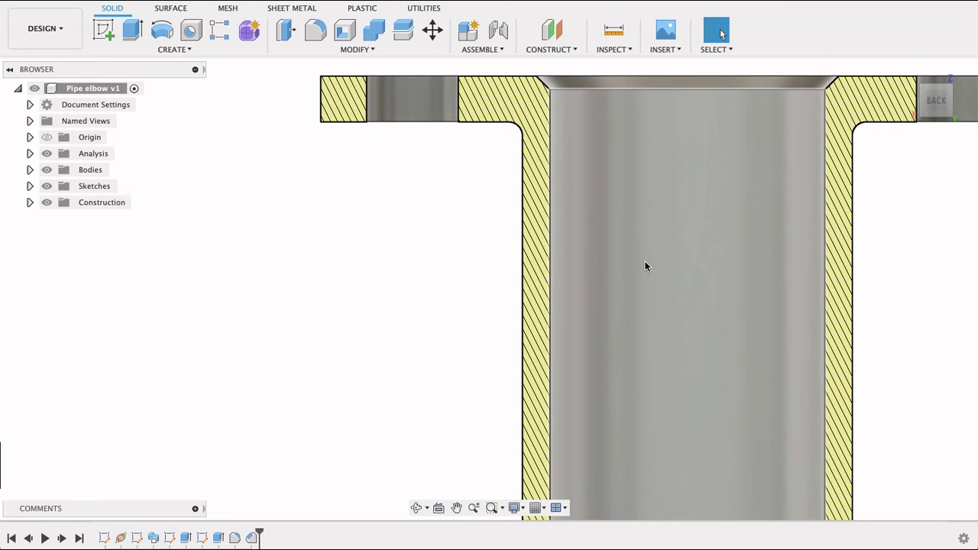
scroll(644, 266, down, 5)
middle_drag(629, 168, 695, 115)
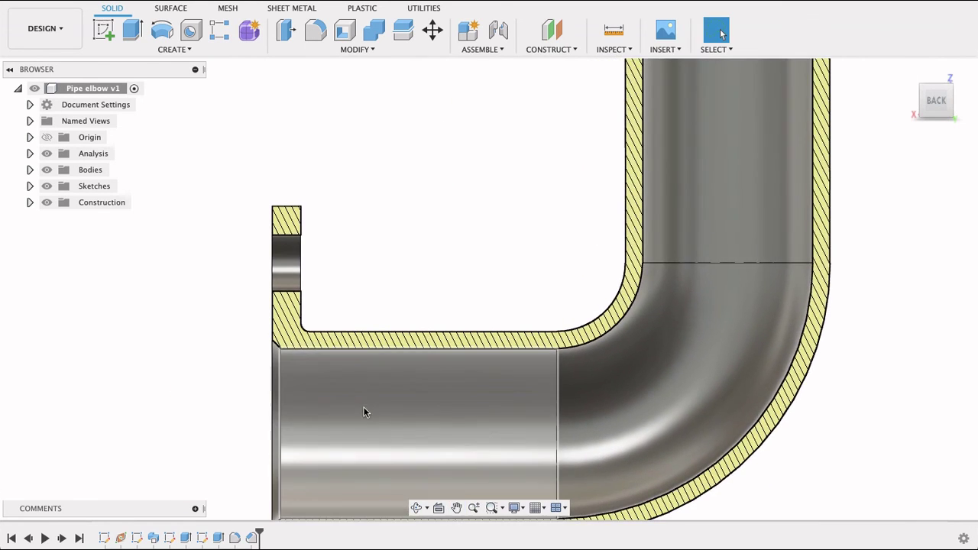
scroll(363, 413, down, 6)
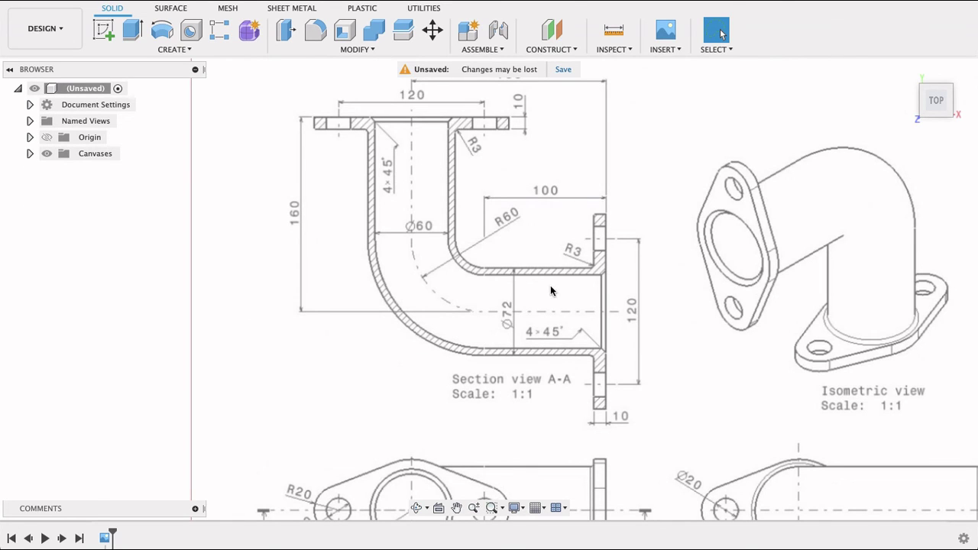
Zoom out on the reference drawing to show its section, isometric, right and front views.
scroll(550, 290, down, 3)
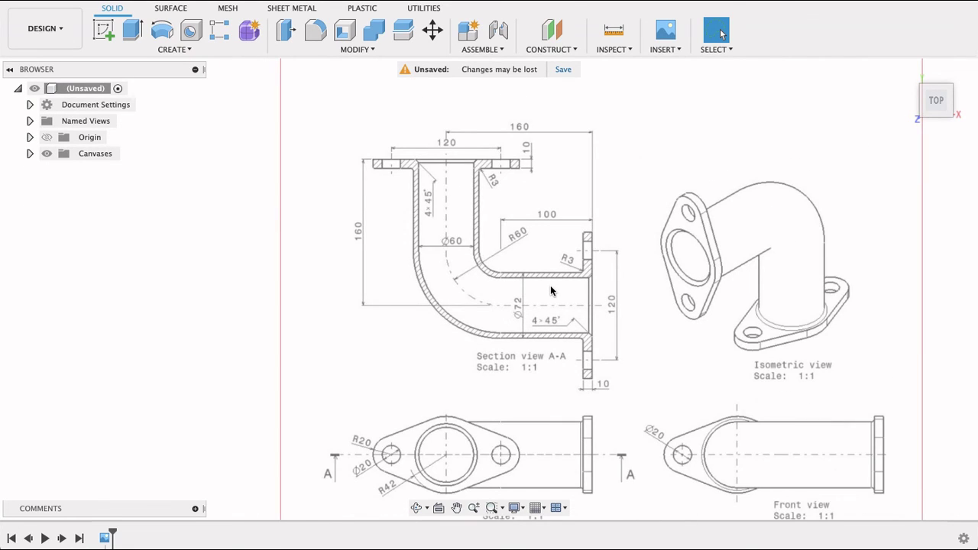
scroll(551, 286, down, 2)
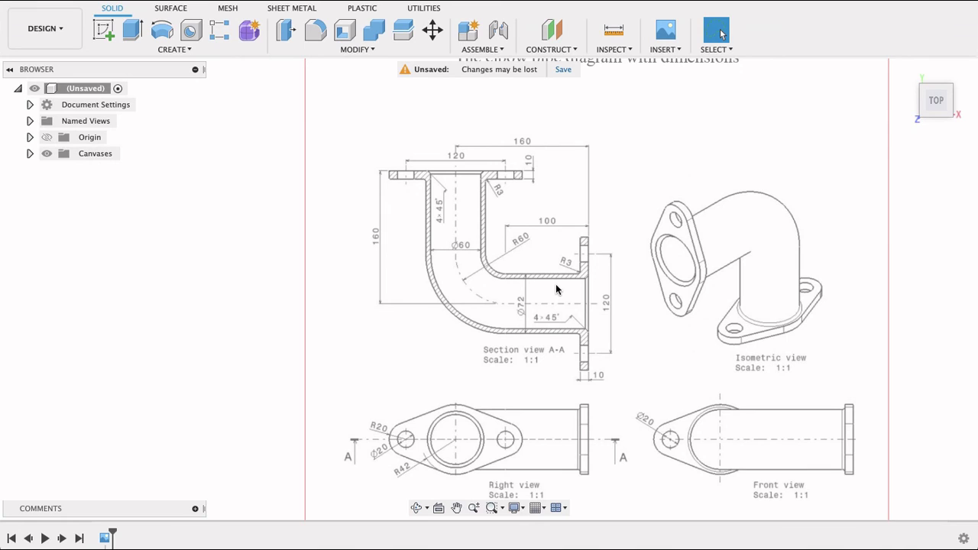